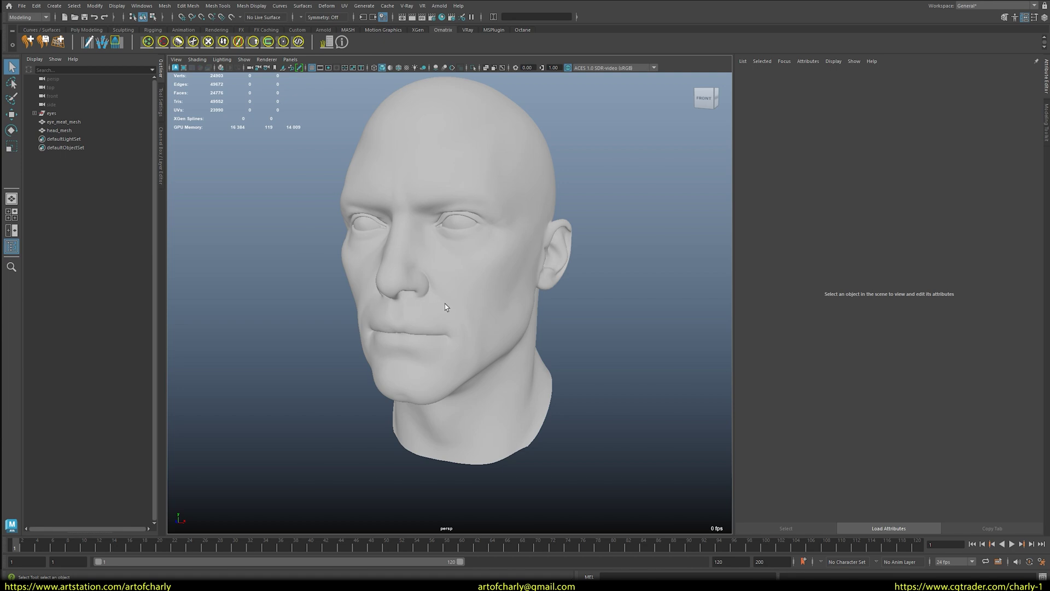
Select eye_meat_mesh in the Outliner and bring up the UV menu
{"action": "left_click", "coordinate": [445, 306]}
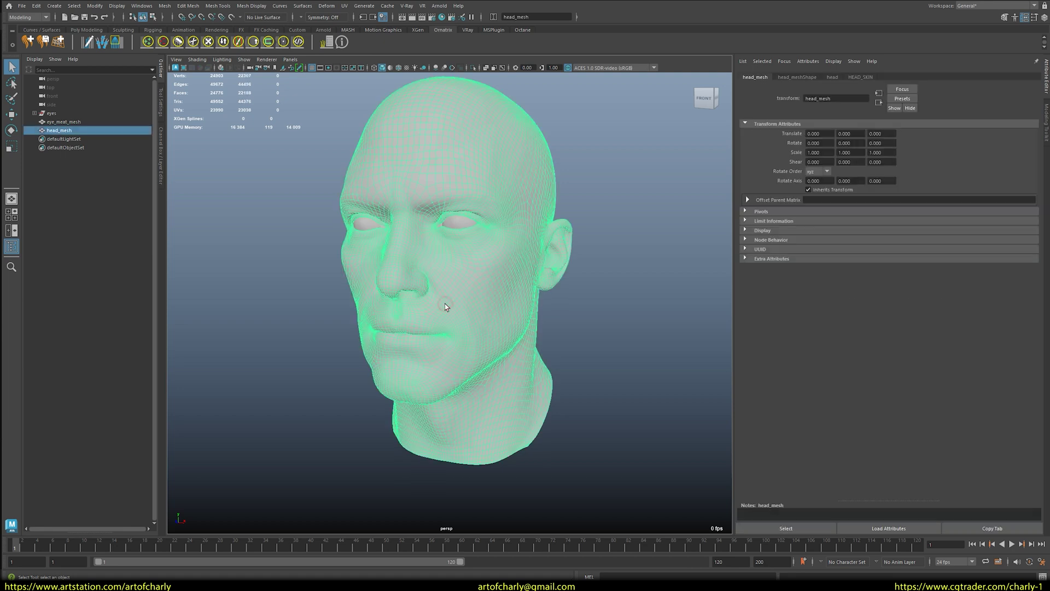
{"action": "left_click", "coordinate": [68, 124]}
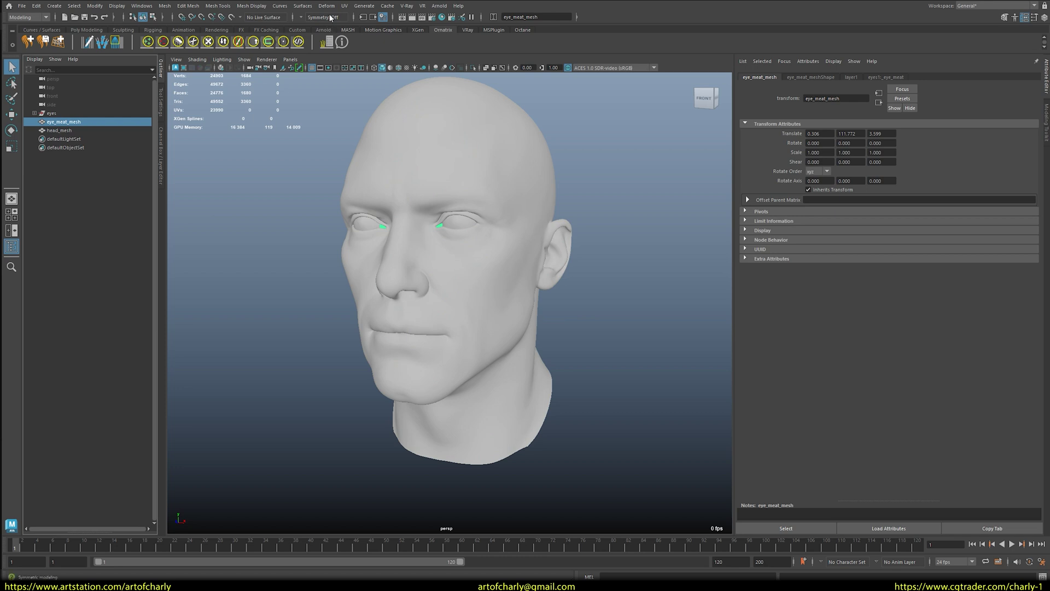
{"action": "left_click", "coordinate": [346, 6]}
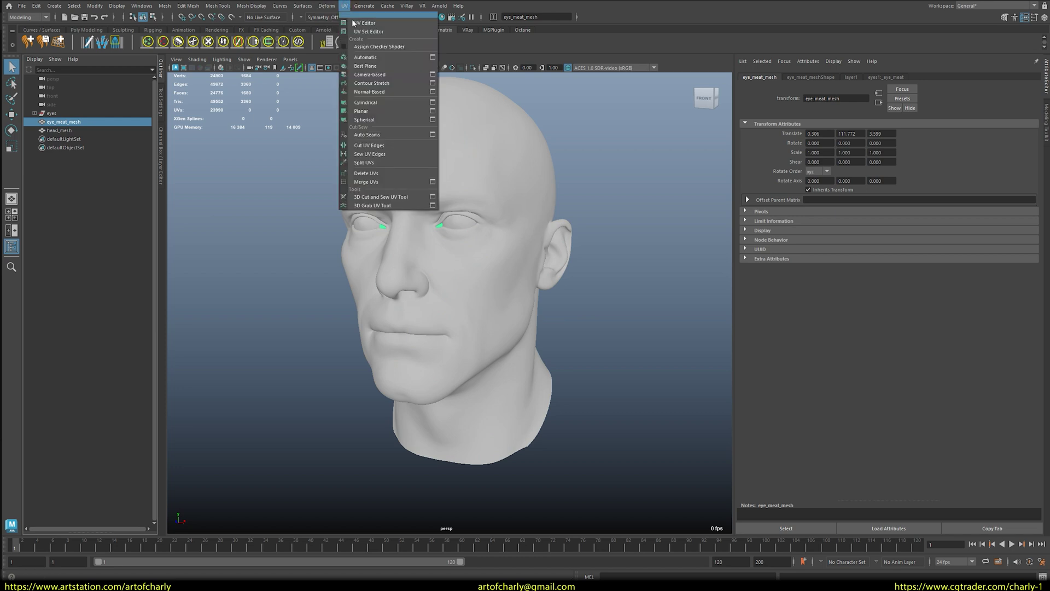
{"action": "left_click", "coordinate": [355, 23]}
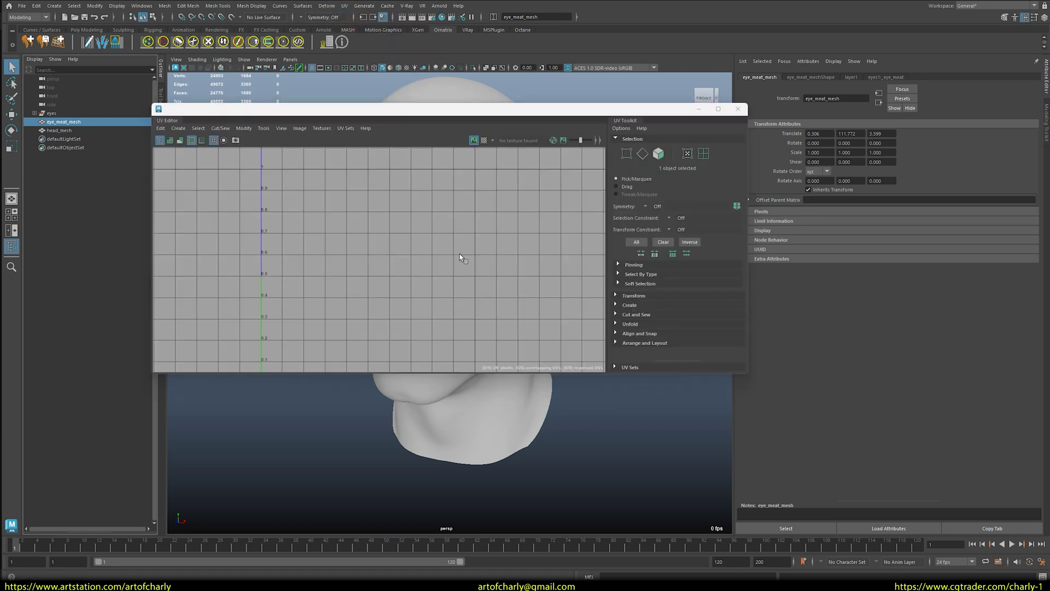
{"action": "key", "text": "f"}
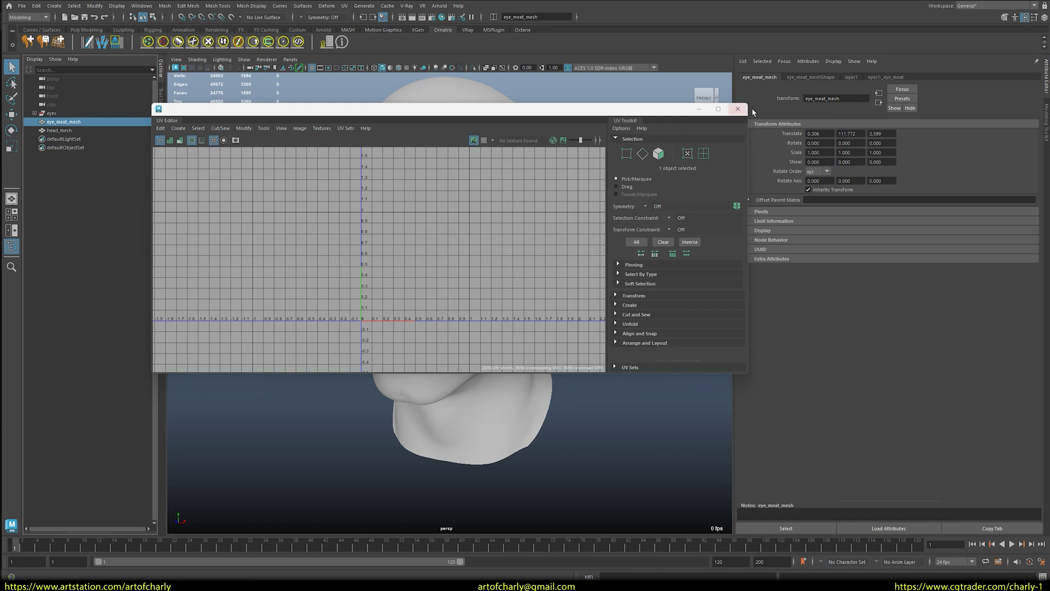
{"action": "left_click", "coordinate": [737, 108]}
{"action": "left_click", "coordinate": [60, 114]}
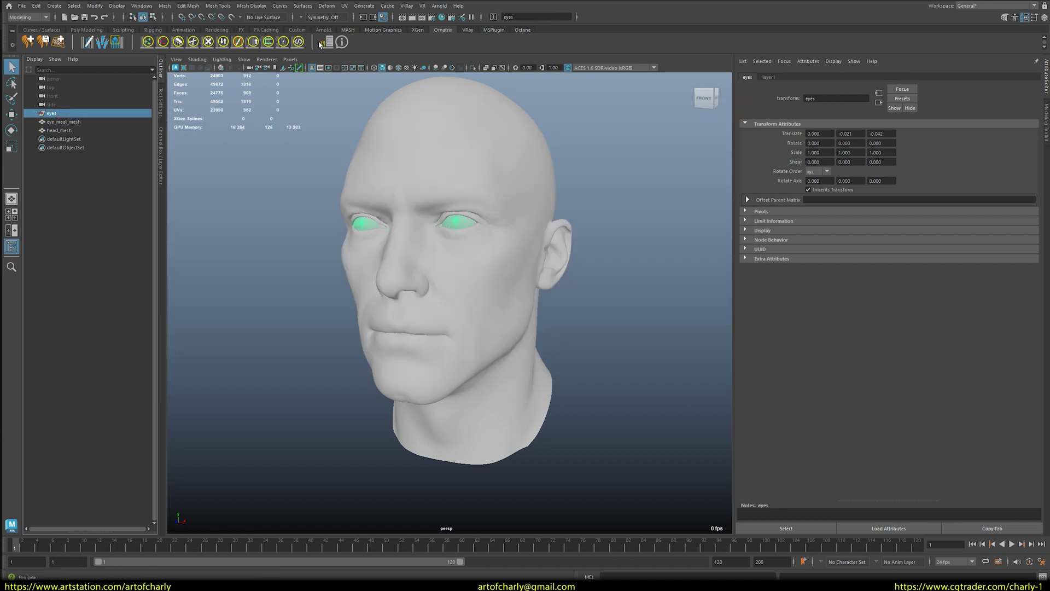
{"action": "left_click", "coordinate": [344, 6]}
{"action": "left_click", "coordinate": [356, 22]}
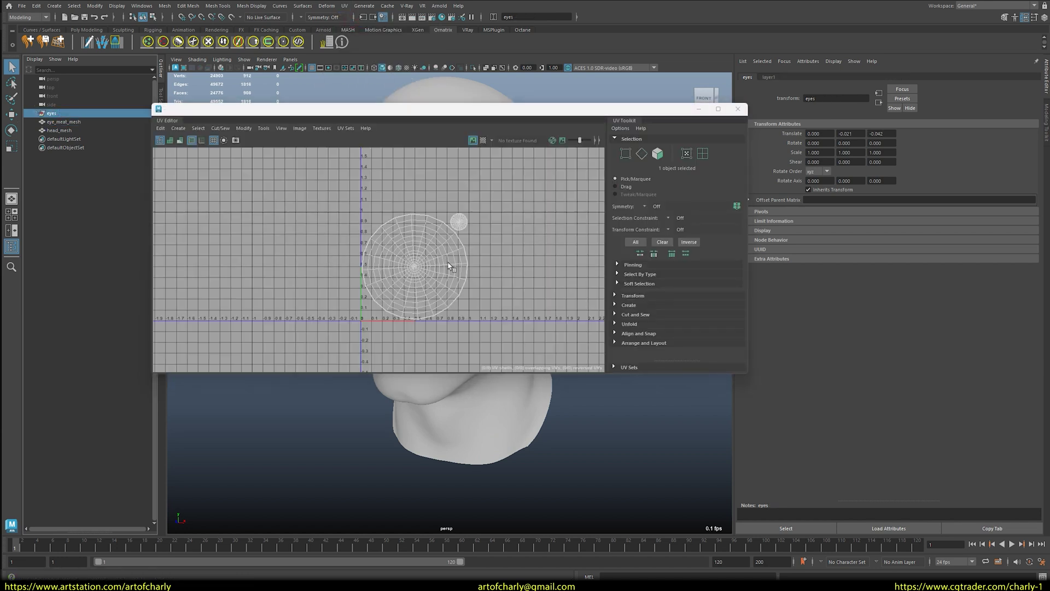
{"action": "scroll", "coordinate": [399, 235], "scroll_direction": "up", "scroll_amount": 3}
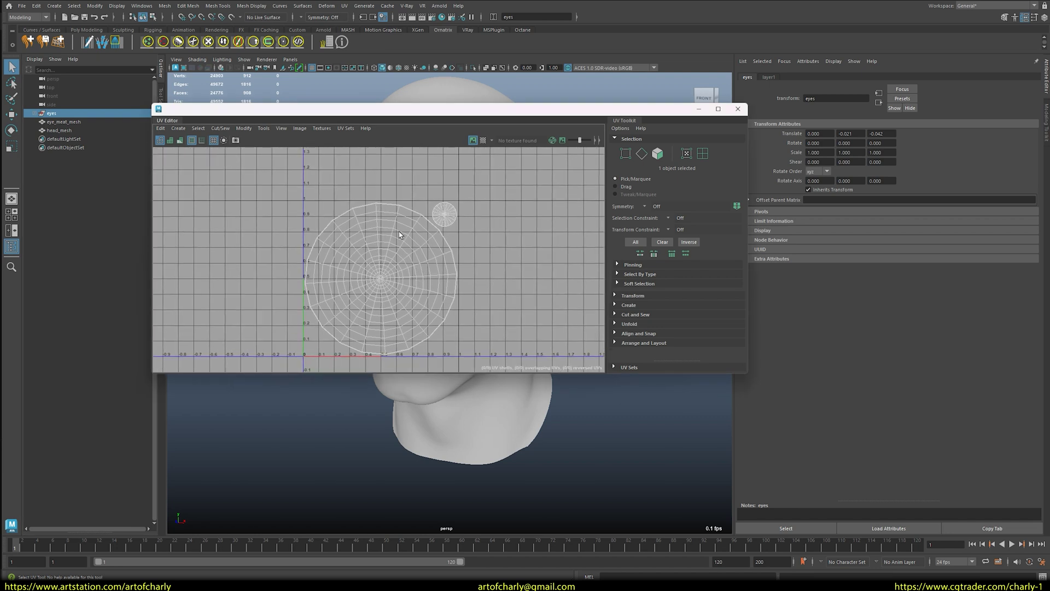
{"action": "key", "text": "ctrl+F2"}
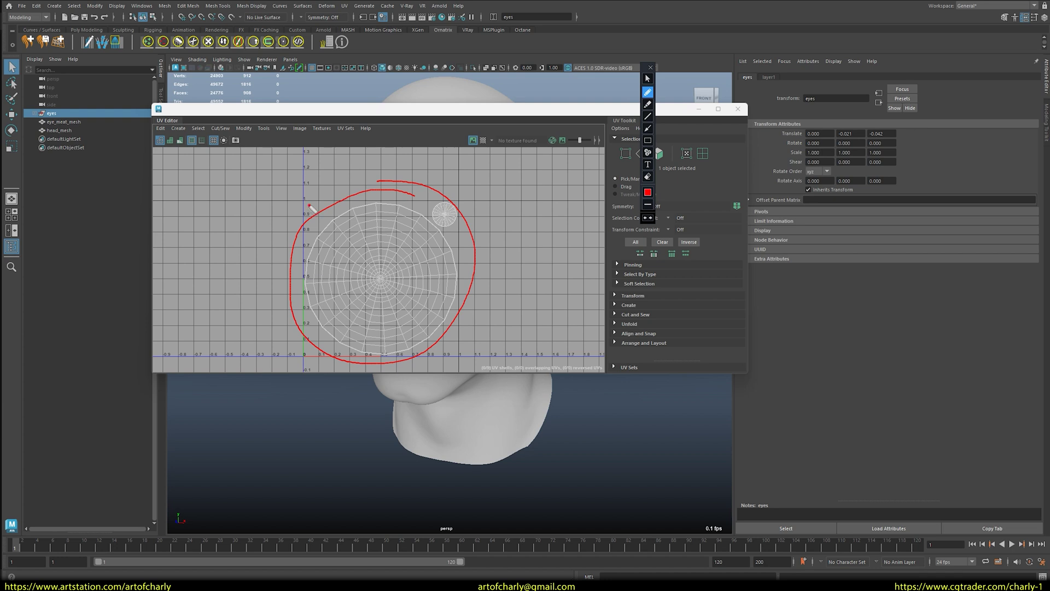
{"action": "key", "text": "ctrl+F2"}
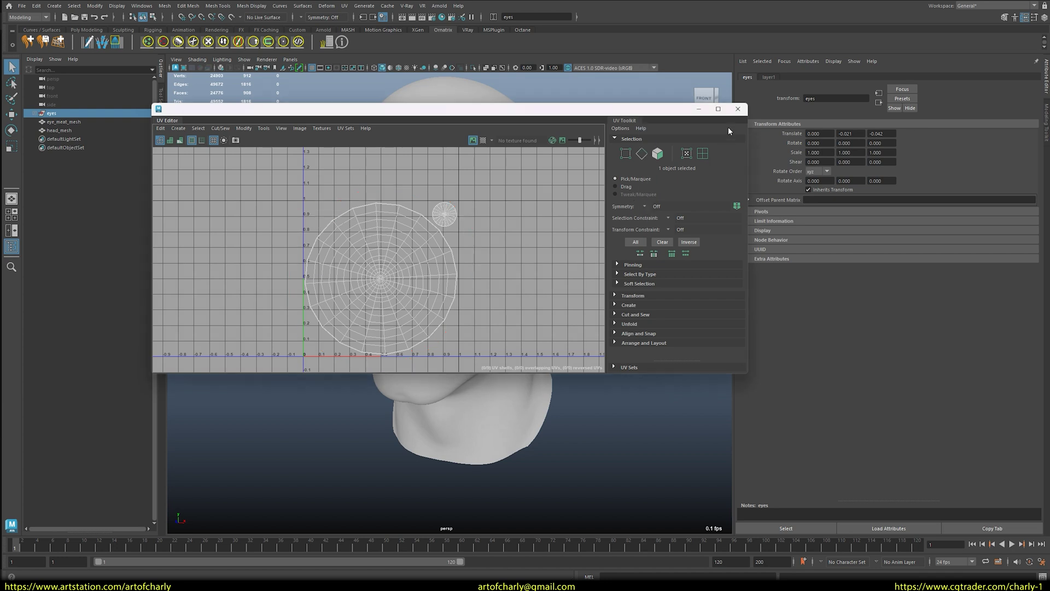
{"action": "left_click", "coordinate": [738, 108]}
{"action": "left_click_drag", "start_coordinate": [346, 122], "coordinate": [596, 454]}
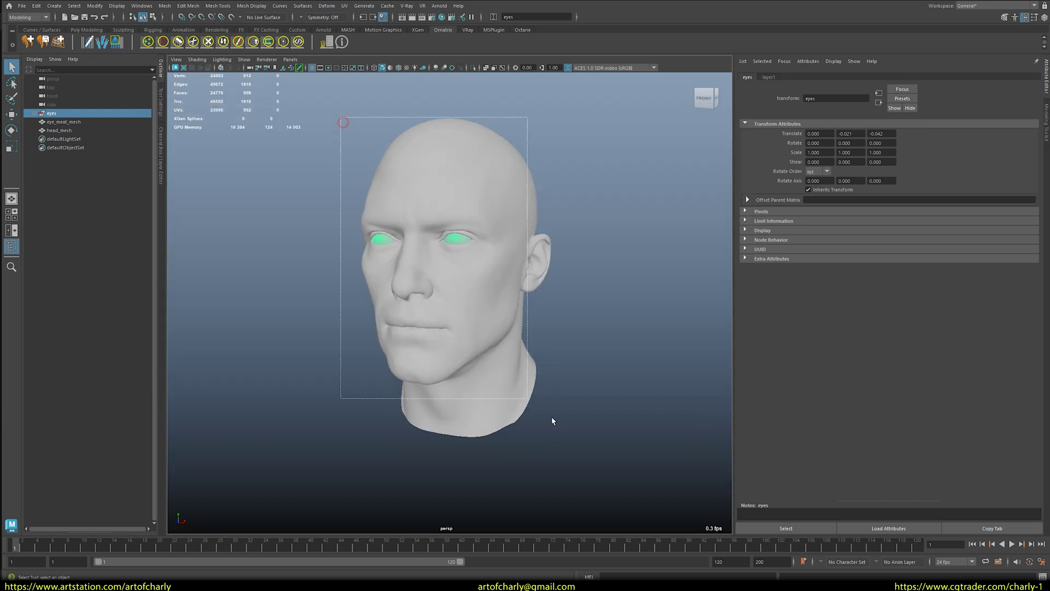
{"action": "left_click", "coordinate": [345, 5]}
{"action": "left_click", "coordinate": [363, 22]}
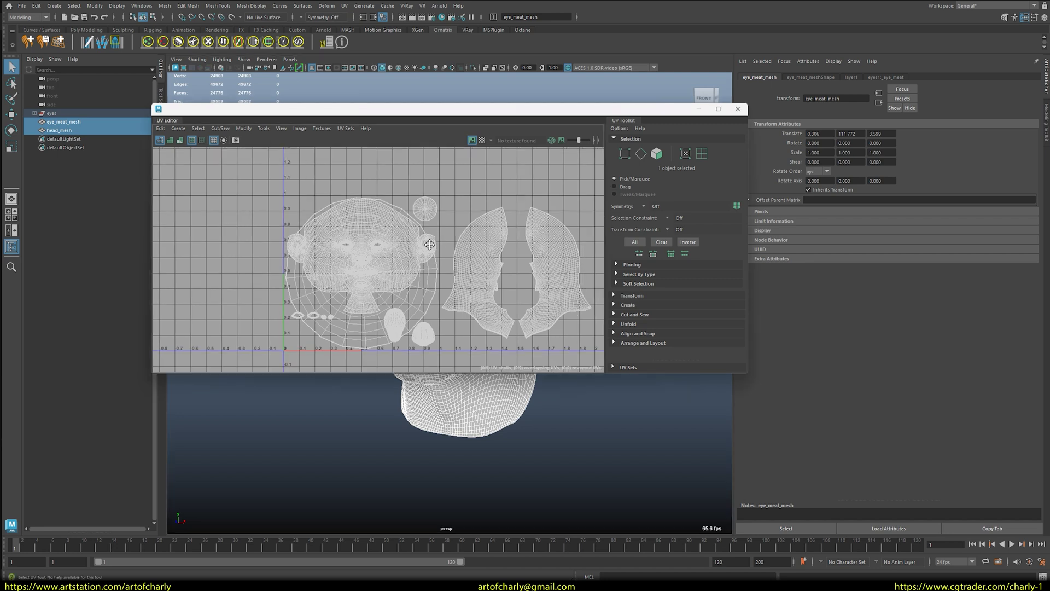
{"action": "middle_click_drag", "start_coordinate": [429, 244], "coordinate": [426, 231], "text": "alt"}
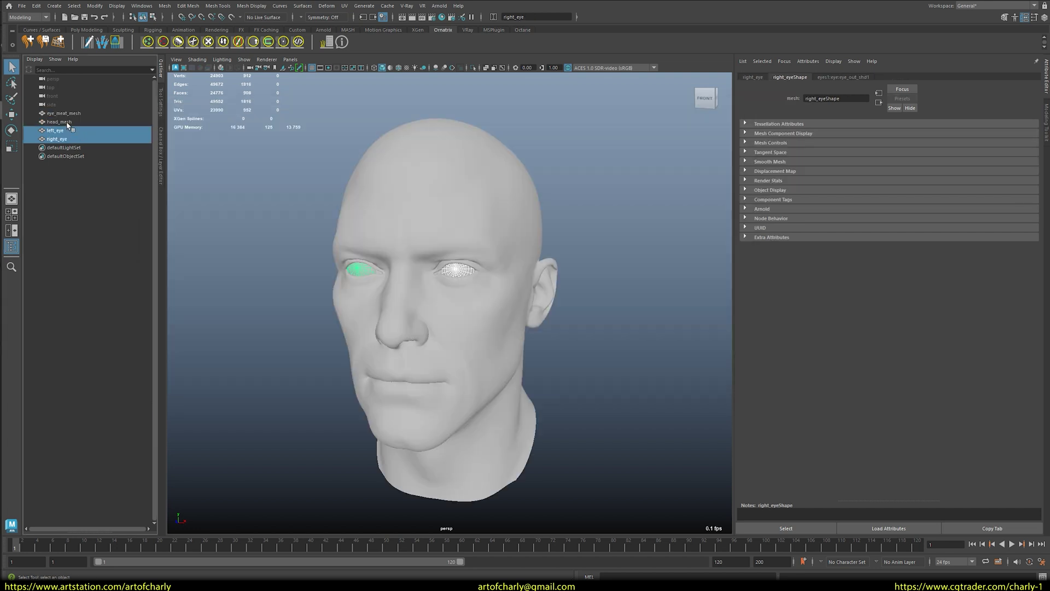
Export the selected left_eye and right_eye meshes with Export Selection as OBJ
{"action": "left_click", "coordinate": [68, 124]}
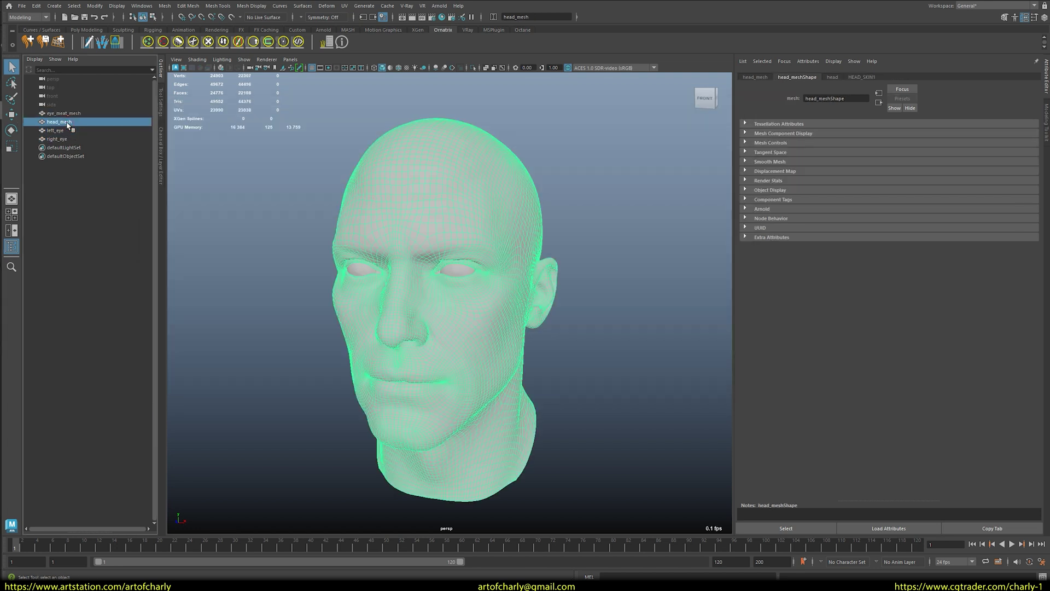
{"action": "left_click", "coordinate": [61, 131]}
{"action": "left_click", "coordinate": [59, 140], "text": "shift"}
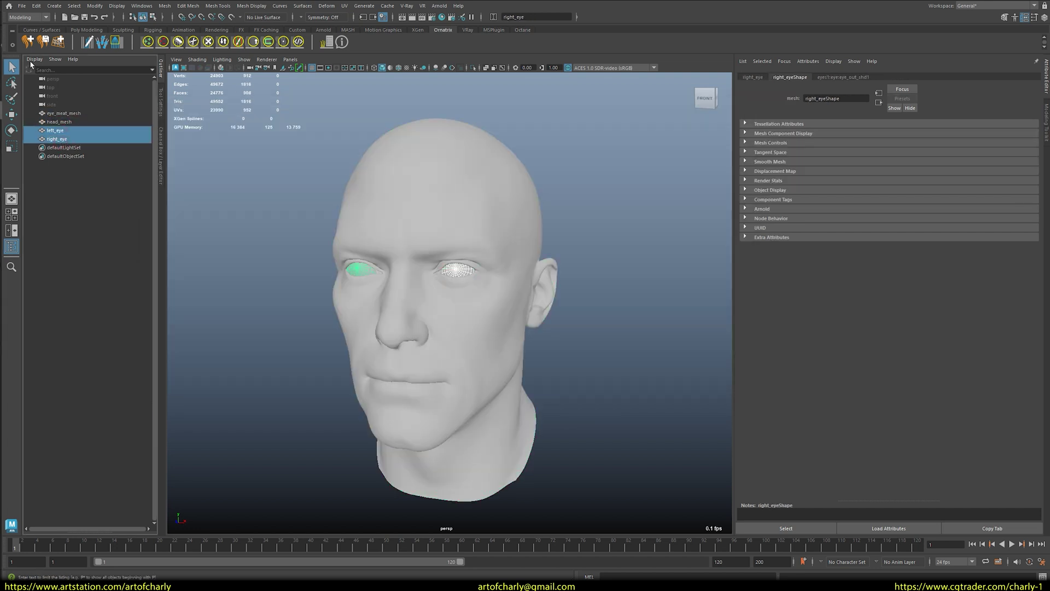
{"action": "left_click", "coordinate": [22, 6]}
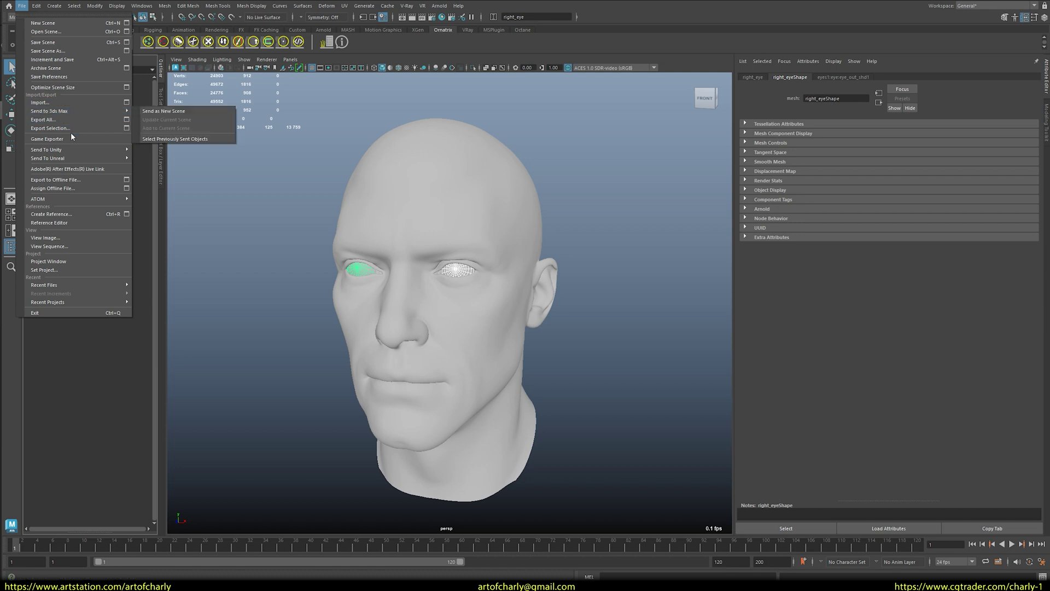
{"action": "left_click", "coordinate": [127, 129]}
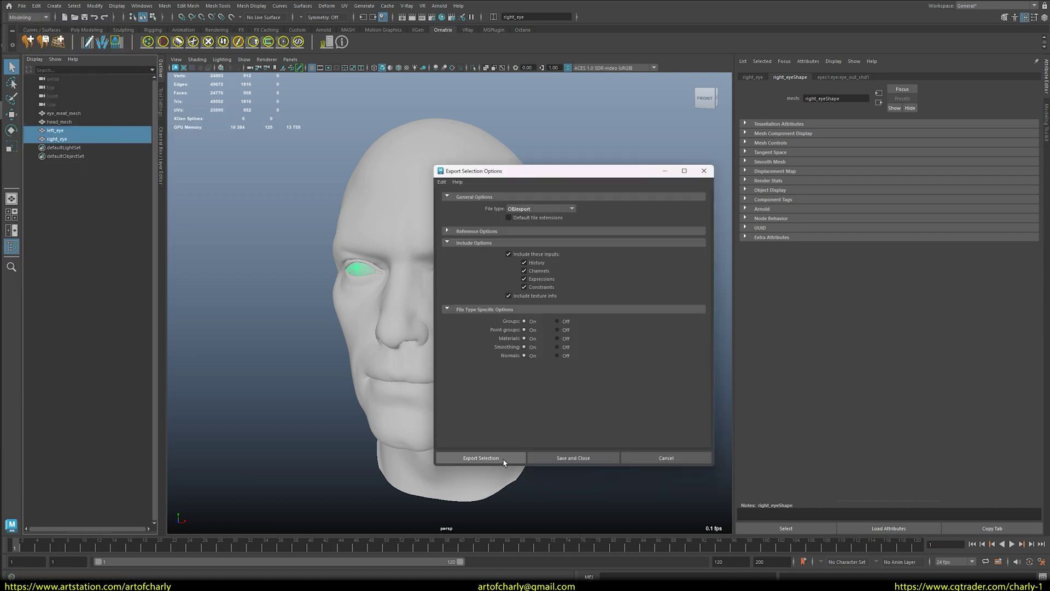
{"action": "left_click", "coordinate": [481, 457]}
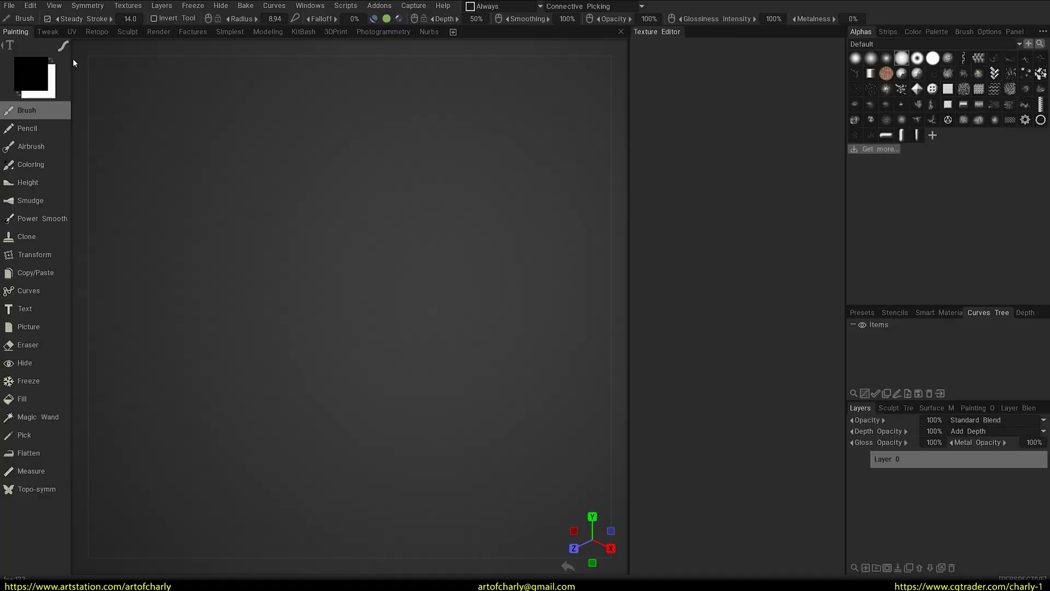
Import the eye model into 3DCoat as an object for per-pixel painting
{"action": "left_click", "coordinate": [10, 6]}
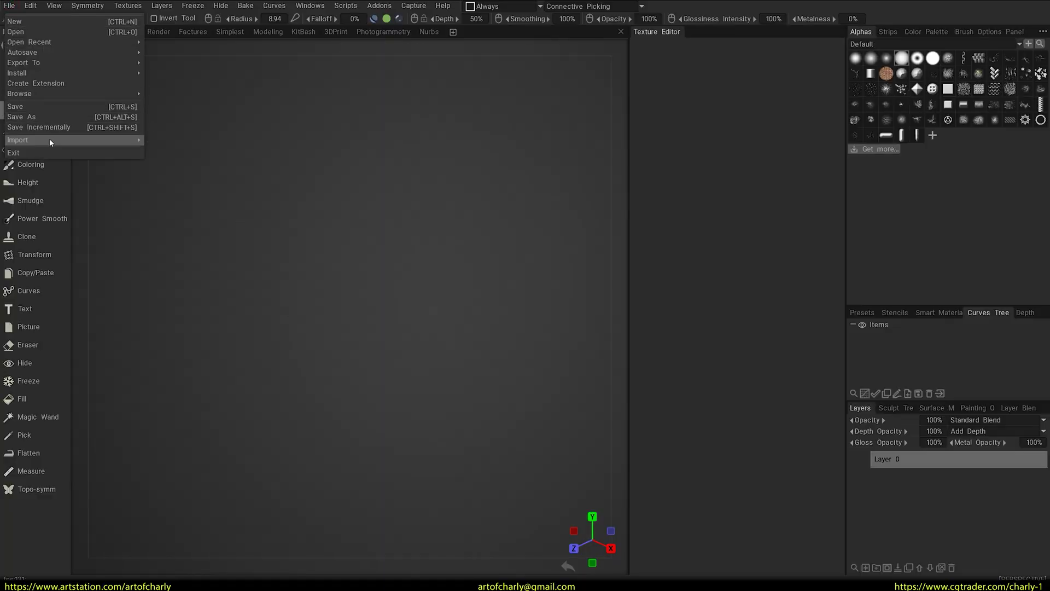
{"action": "mouse_move", "coordinate": [49, 138]}
{"action": "left_click", "coordinate": [164, 142]}
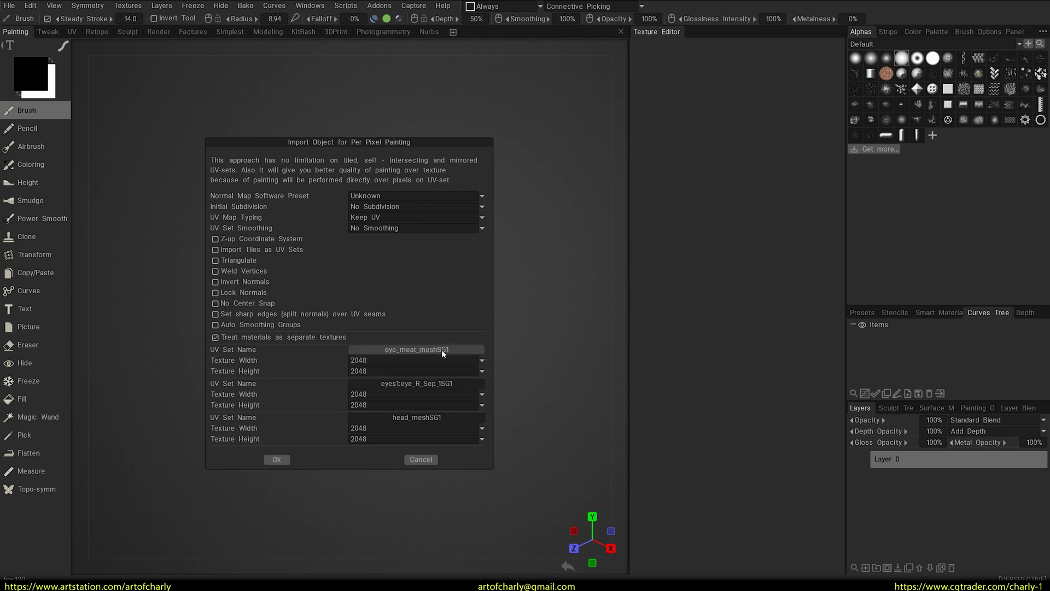
{"action": "left_click", "coordinate": [276, 459]}
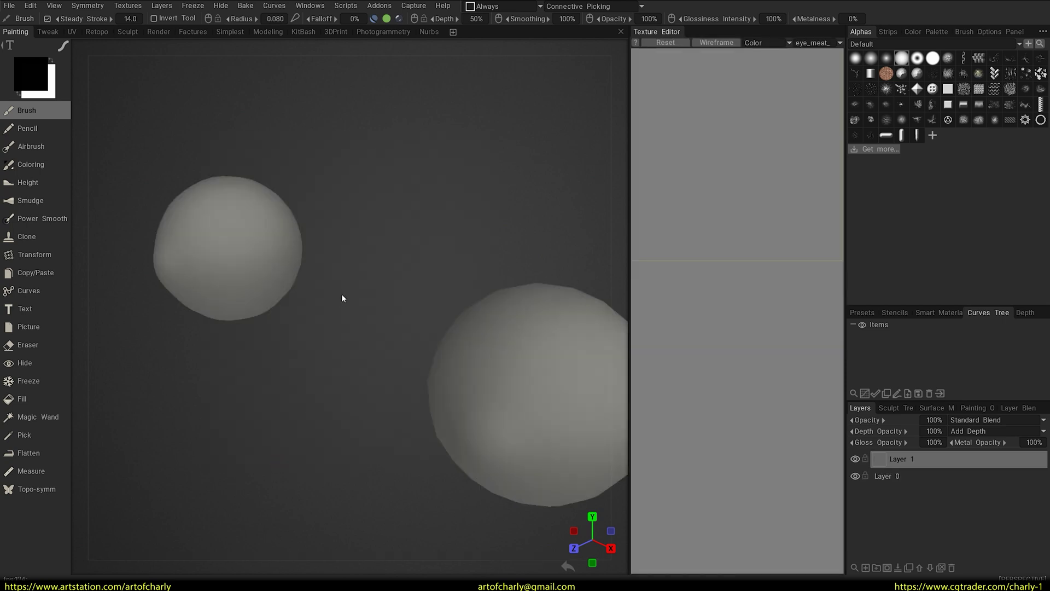
Apply Eye_Brown_D.tif as the colour map on the eyes UV set, then enter the UV room
{"action": "left_click", "coordinate": [127, 5]}
{"action": "mouse_move", "coordinate": [290, 34]}
{"action": "left_click", "coordinate": [326, 34]}
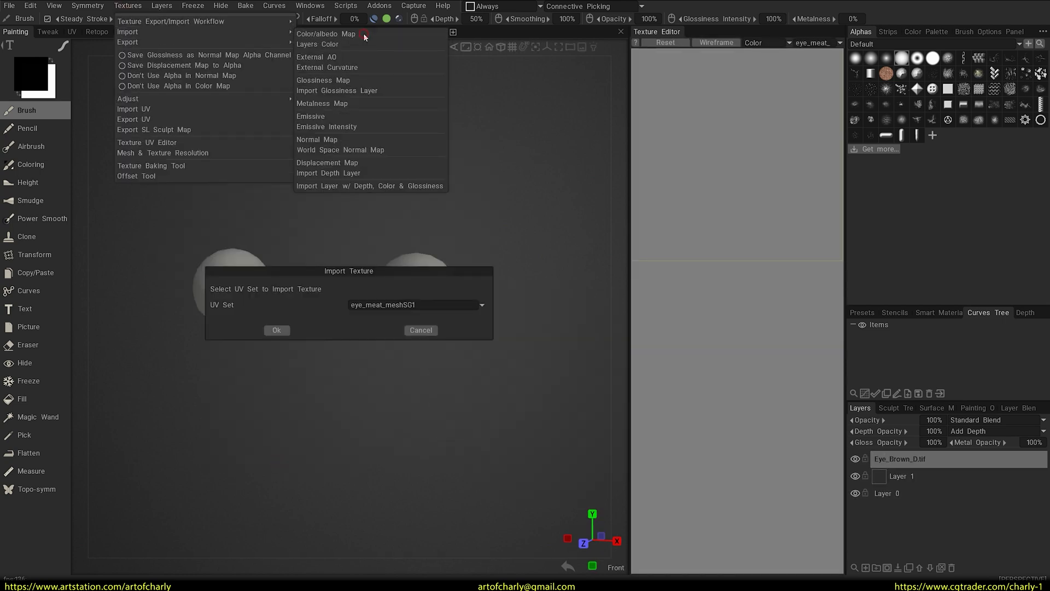
{"action": "left_click", "coordinate": [414, 305]}
{"action": "left_click", "coordinate": [390, 327]}
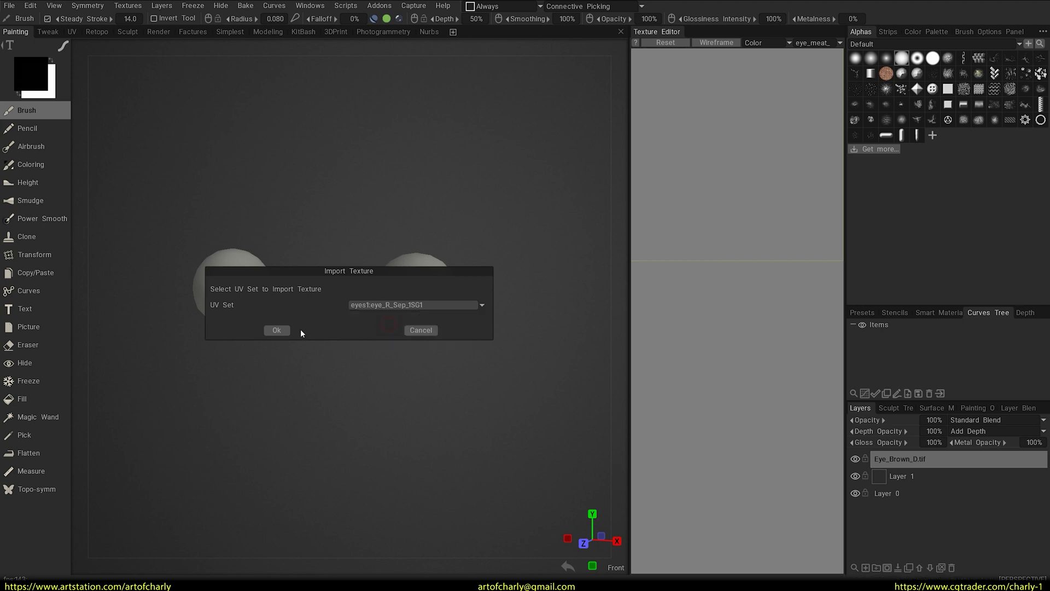
{"action": "left_click", "coordinate": [276, 330]}
{"action": "double_click", "coordinate": [161, 92]}
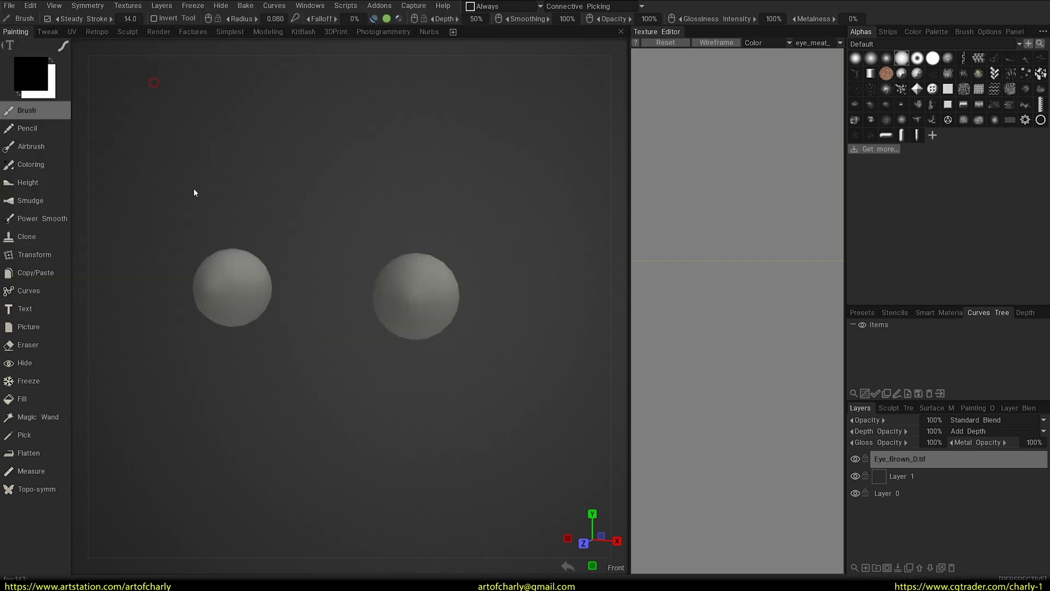
{"action": "mouse_move", "coordinate": [311, 214]}
{"action": "left_mouse_down", "text": "alt"}
{"action": "mouse_move", "coordinate": [421, 209]}
{"action": "mouse_move", "coordinate": [309, 211]}
{"action": "mouse_move", "coordinate": [309, 271]}
{"action": "mouse_move", "coordinate": [333, 209]}
{"action": "left_mouse_up", "text": "alt"}
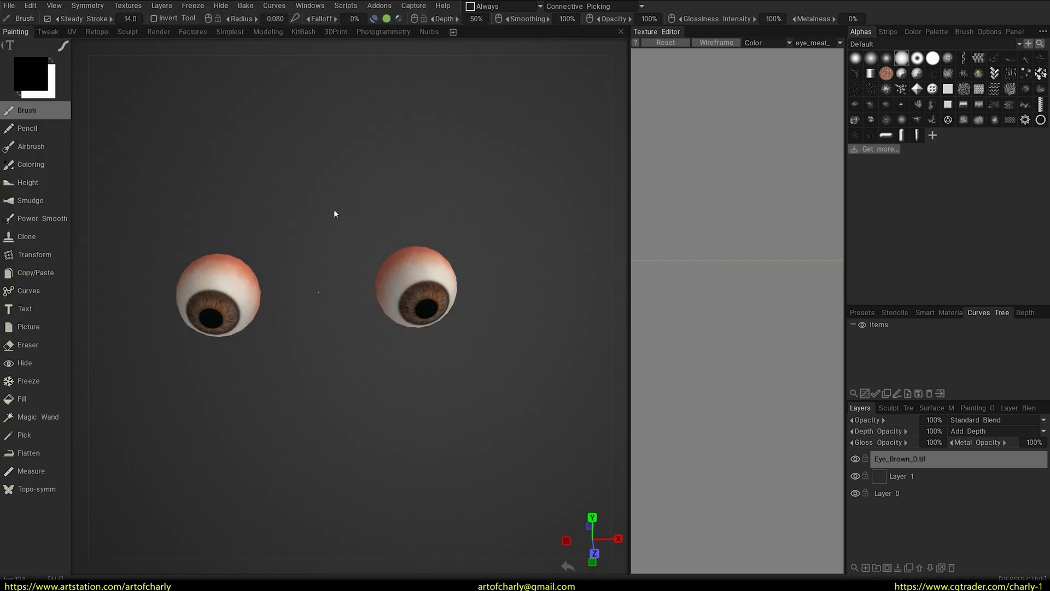
{"action": "left_click", "coordinate": [74, 31]}
Delete the unused UV sets and apply the edited UV set to the model
{"action": "left_click", "coordinate": [168, 20]}
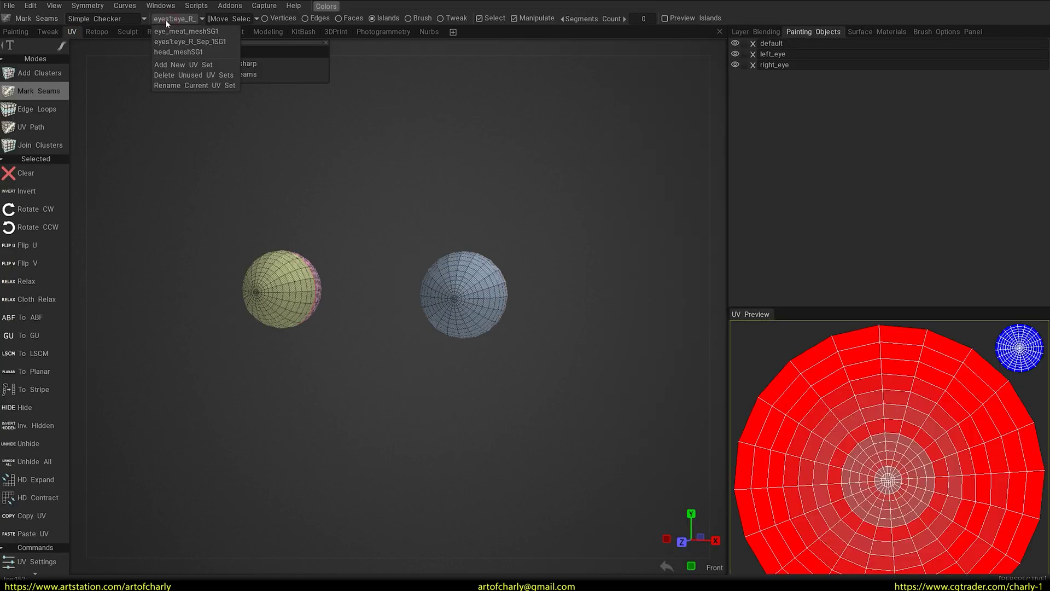
{"action": "left_click", "coordinate": [199, 77]}
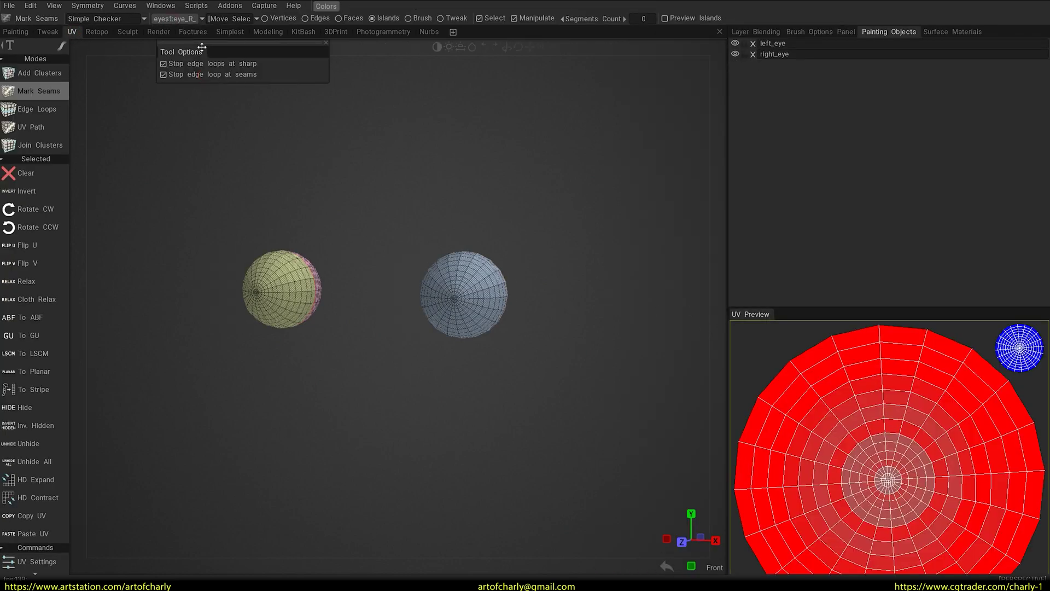
{"action": "scroll", "coordinate": [914, 394], "scroll_direction": "down", "scroll_amount": 5}
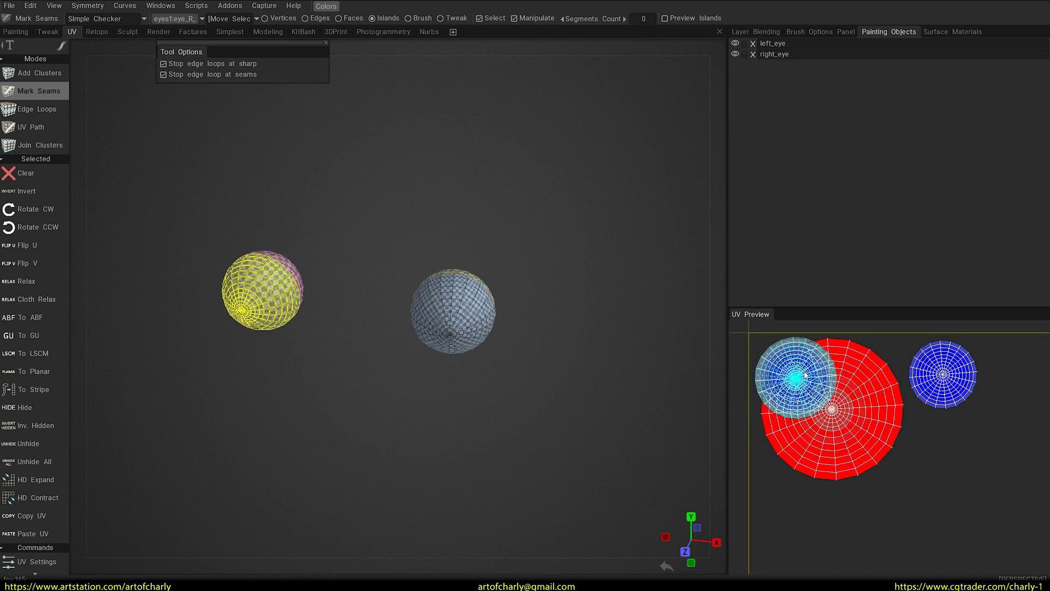
{"action": "scroll", "coordinate": [948, 370], "scroll_direction": "down", "scroll_amount": 3}
{"action": "scroll", "coordinate": [25, 77], "scroll_direction": "down", "scroll_amount": 5}
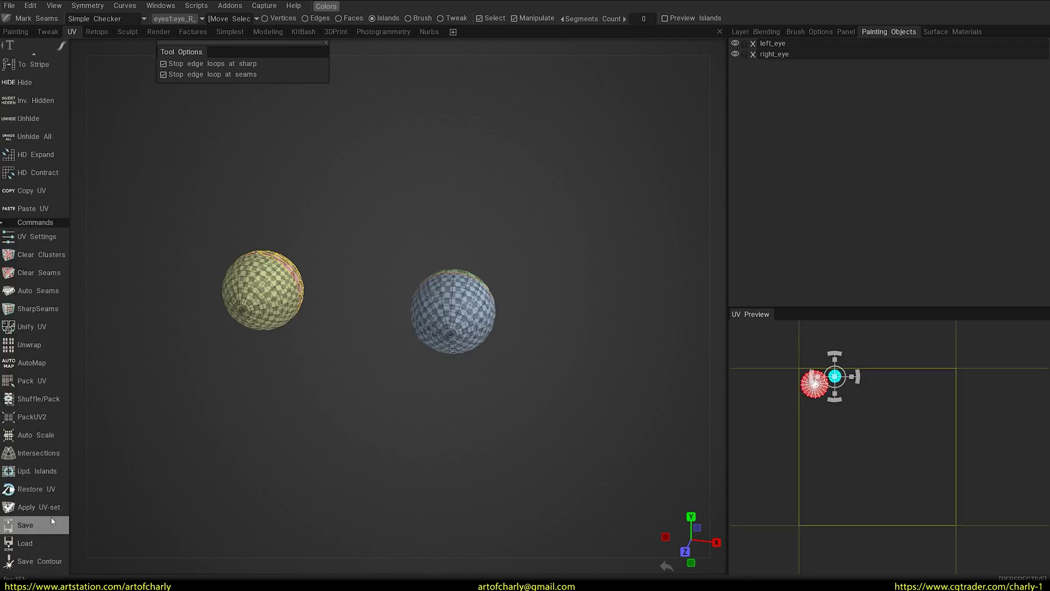
{"action": "left_click", "coordinate": [38, 507]}
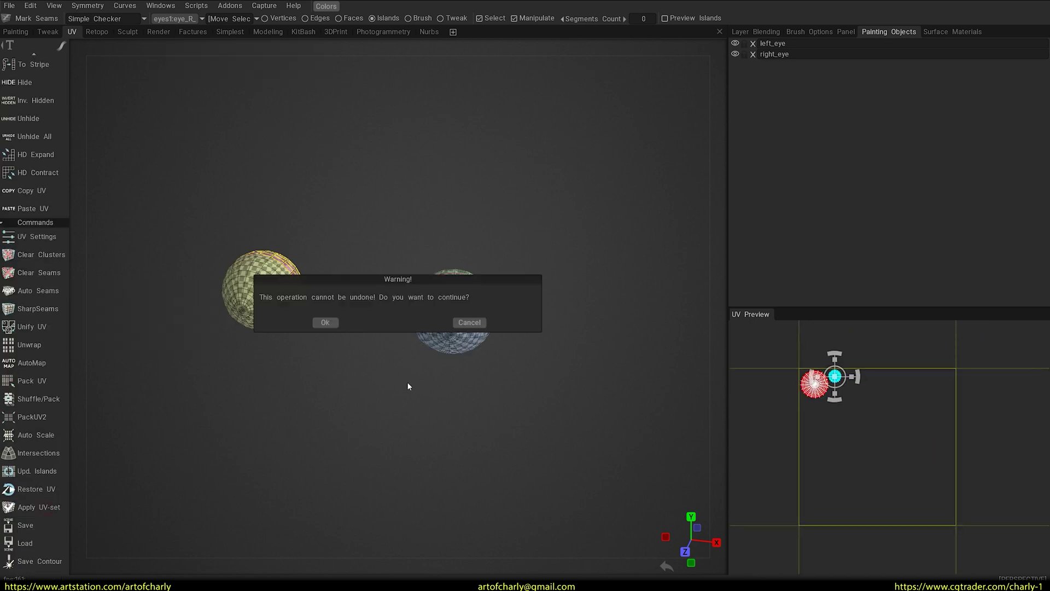
{"action": "left_click", "coordinate": [325, 323]}
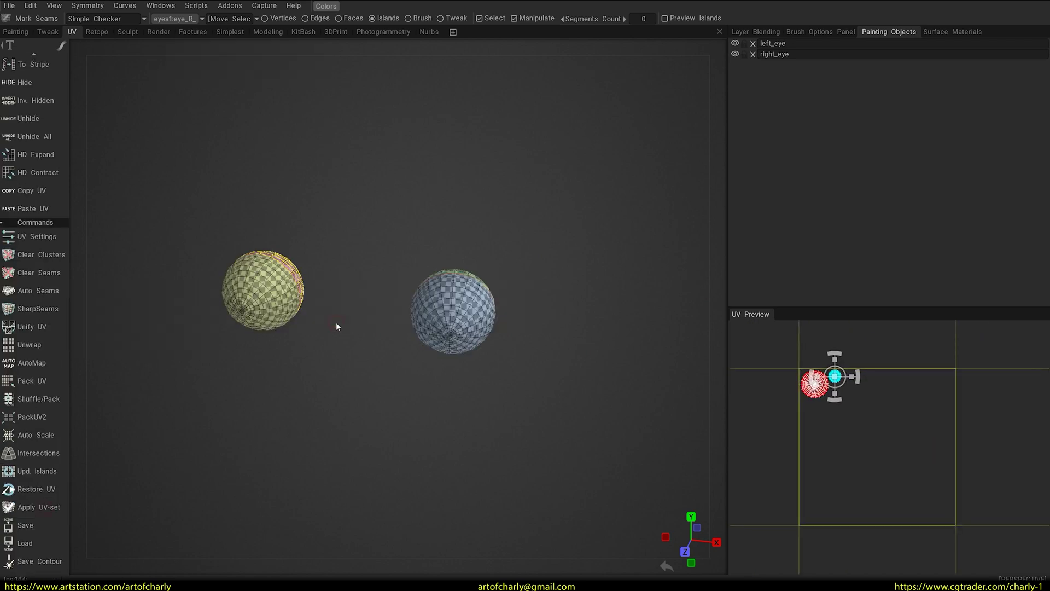
From the Painting room, export the eyeball geometry as fixed_eye.obj
{"action": "left_click", "coordinate": [16, 32]}
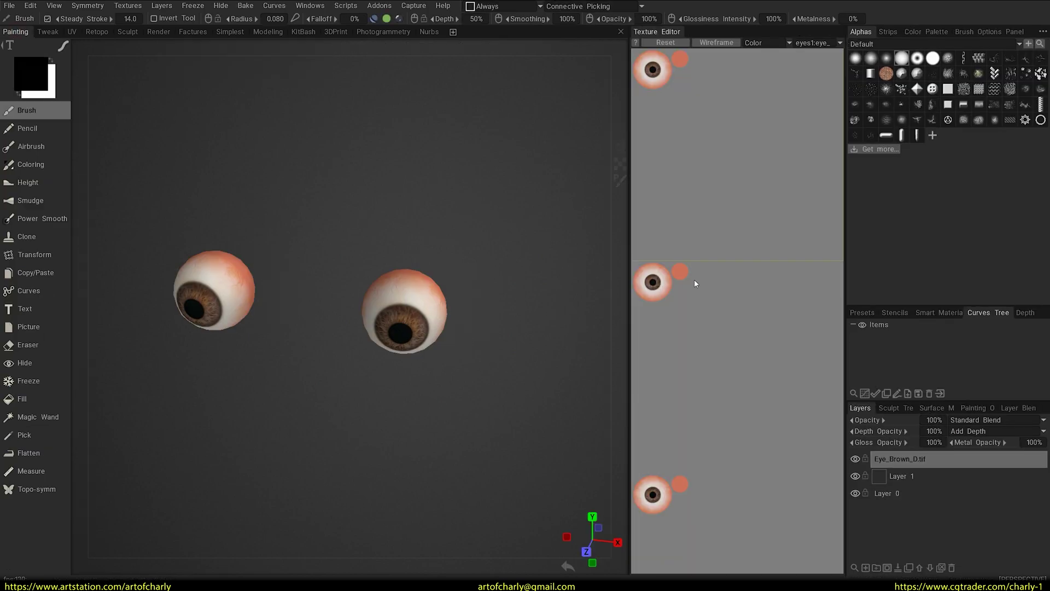
{"action": "right_click_drag", "start_coordinate": [333, 361], "coordinate": [339, 335]}
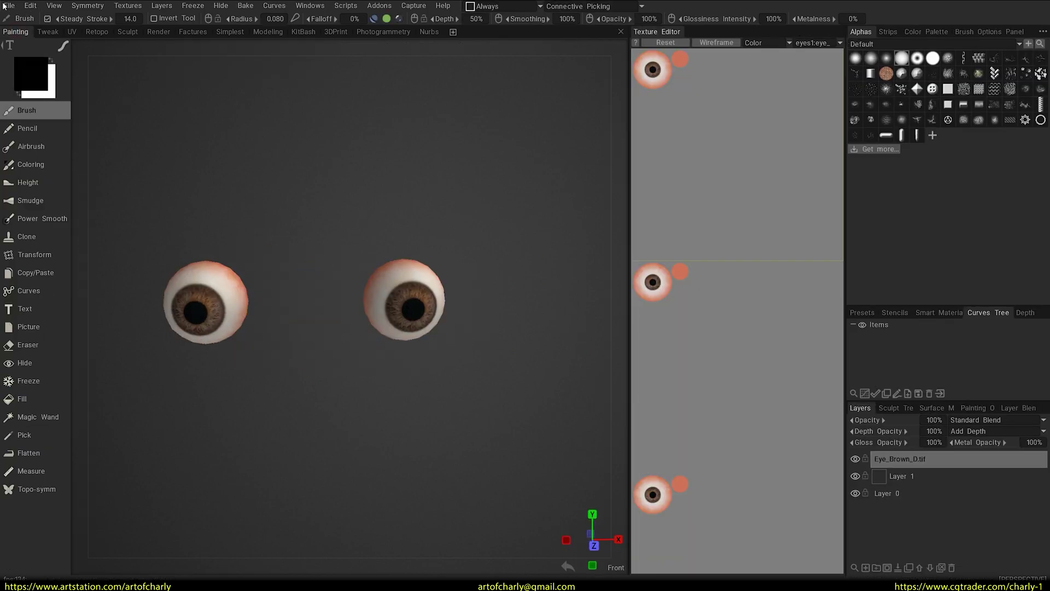
{"action": "left_click", "coordinate": [127, 6]}
{"action": "left_click", "coordinate": [11, 7]}
{"action": "left_click", "coordinate": [38, 150]}
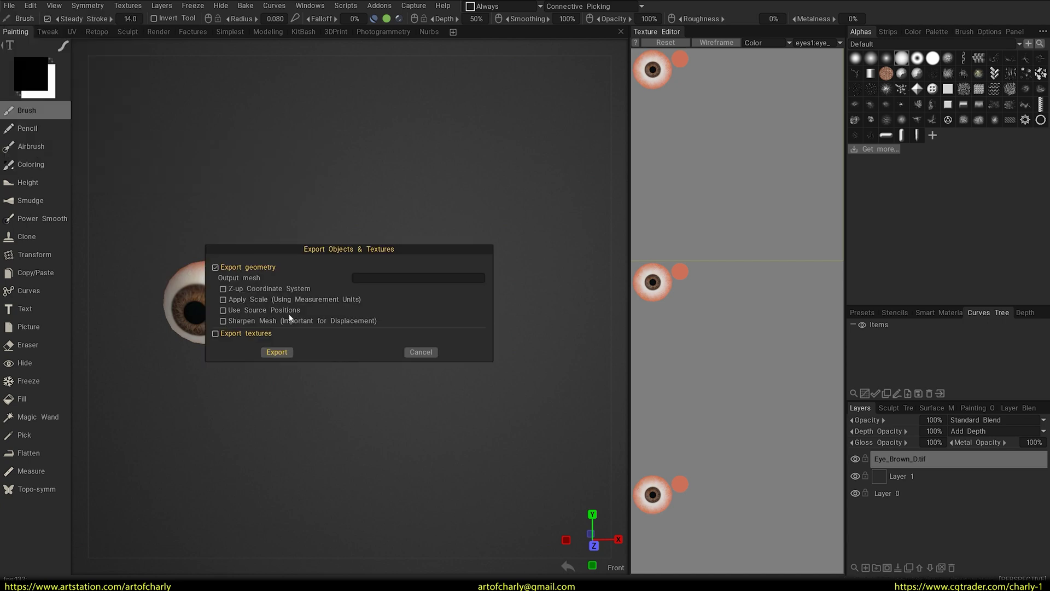
{"action": "left_click", "coordinate": [384, 279]}
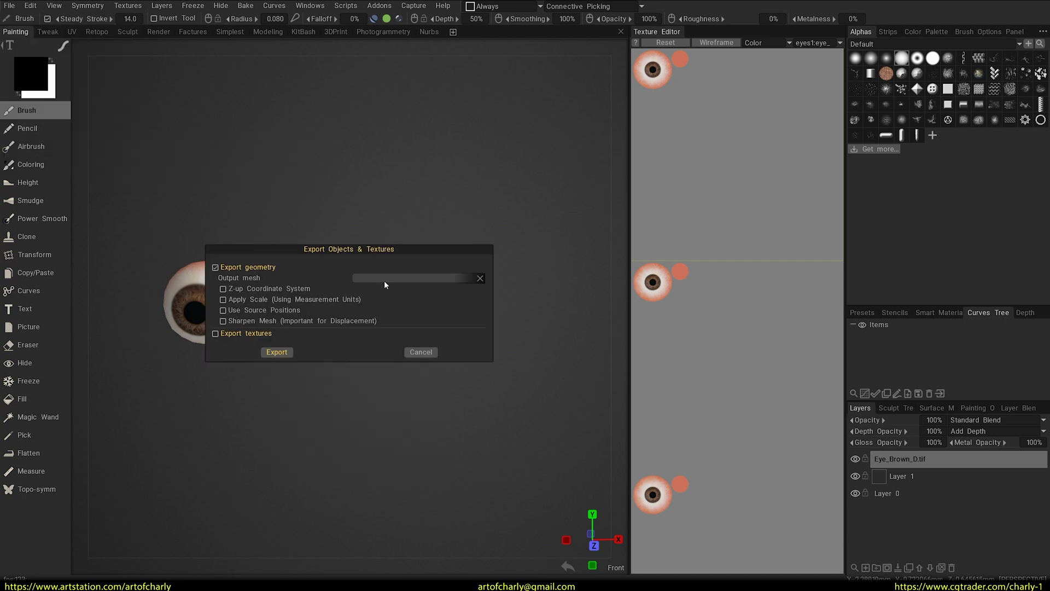
{"action": "left_click", "coordinate": [275, 353]}
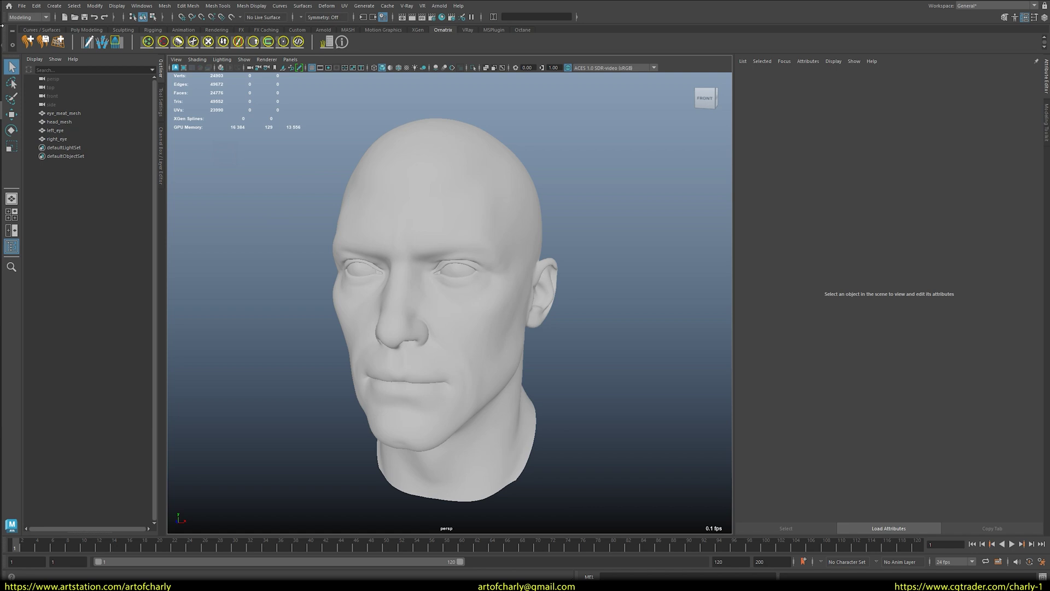
Import fixed_eye.obj into the Maya head scene
{"action": "left_click", "coordinate": [22, 6]}
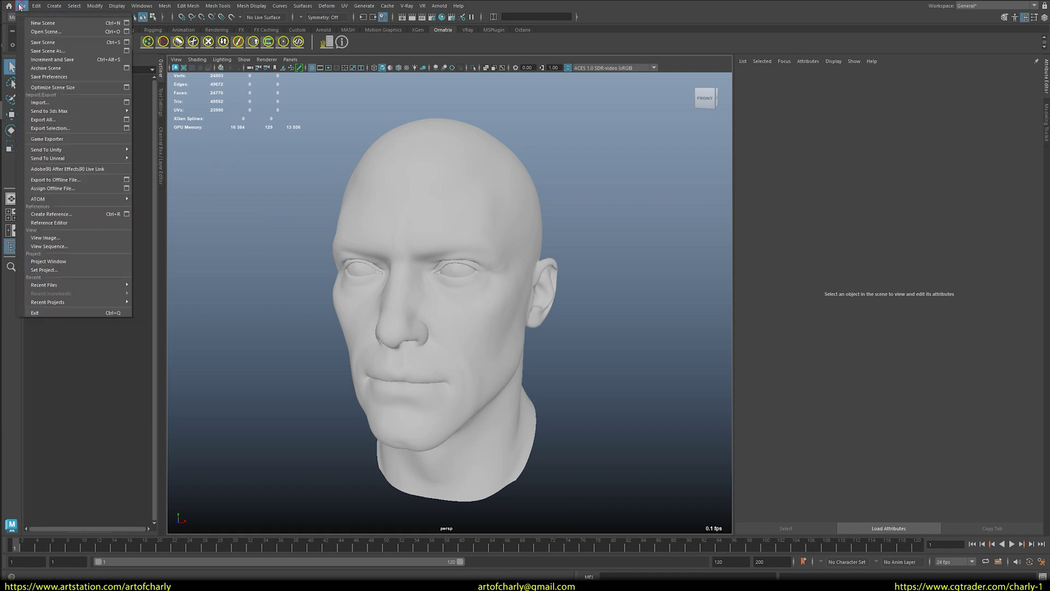
{"action": "left_click", "coordinate": [38, 102]}
{"action": "left_click", "coordinate": [232, 194]}
{"action": "double_click", "coordinate": [232, 194]}
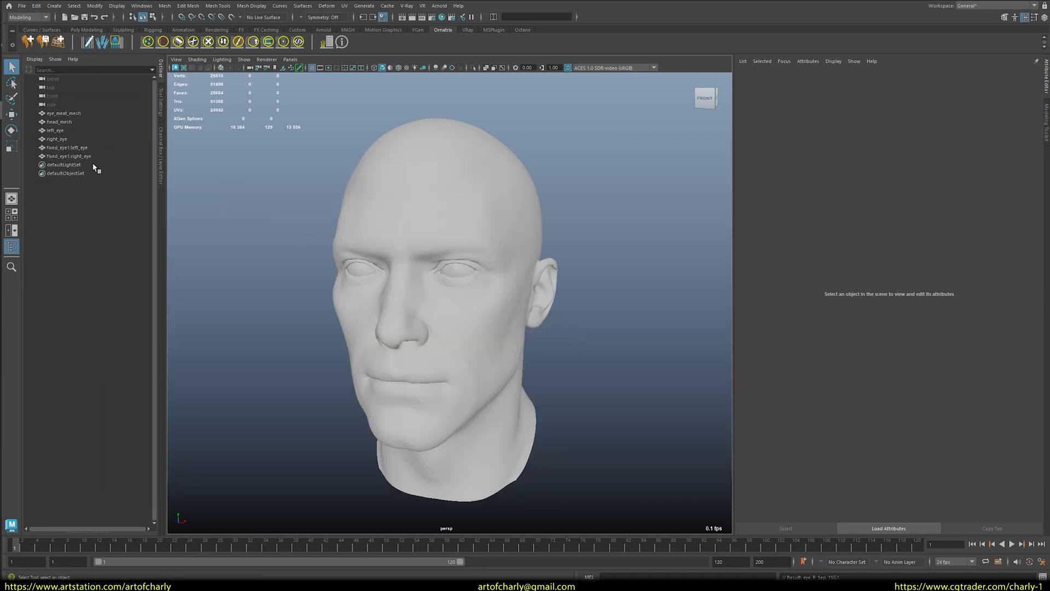
Select the head and eye meshes and inspect their layout in the UV Editor
{"action": "left_click_drag", "start_coordinate": [281, 188], "coordinate": [605, 424]}
{"action": "left_click", "coordinate": [347, 9]}
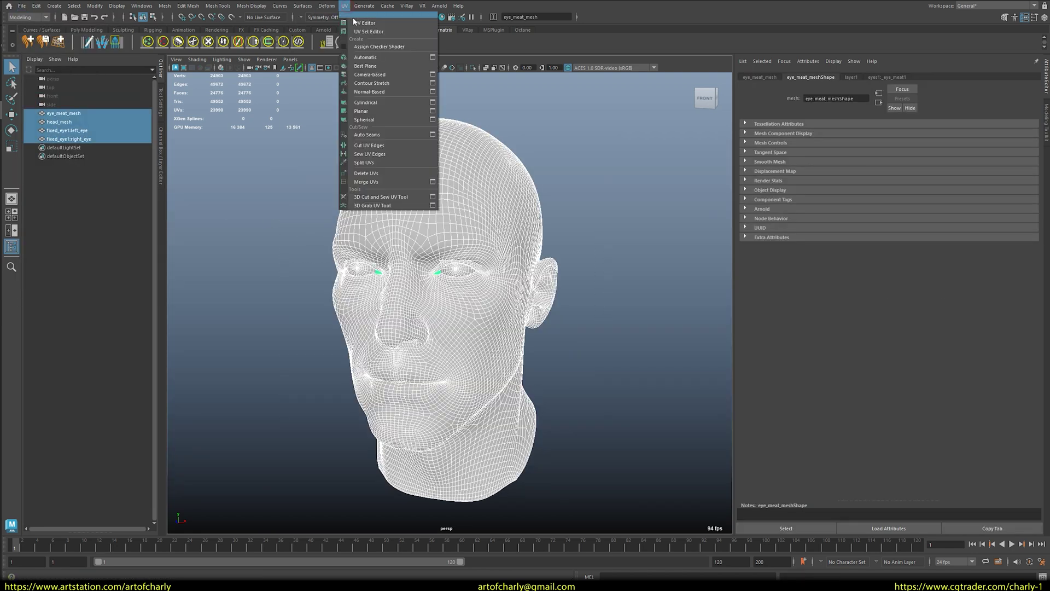
{"action": "left_click", "coordinate": [361, 21]}
{"action": "scroll", "coordinate": [413, 276], "scroll_direction": "down", "scroll_amount": 3}
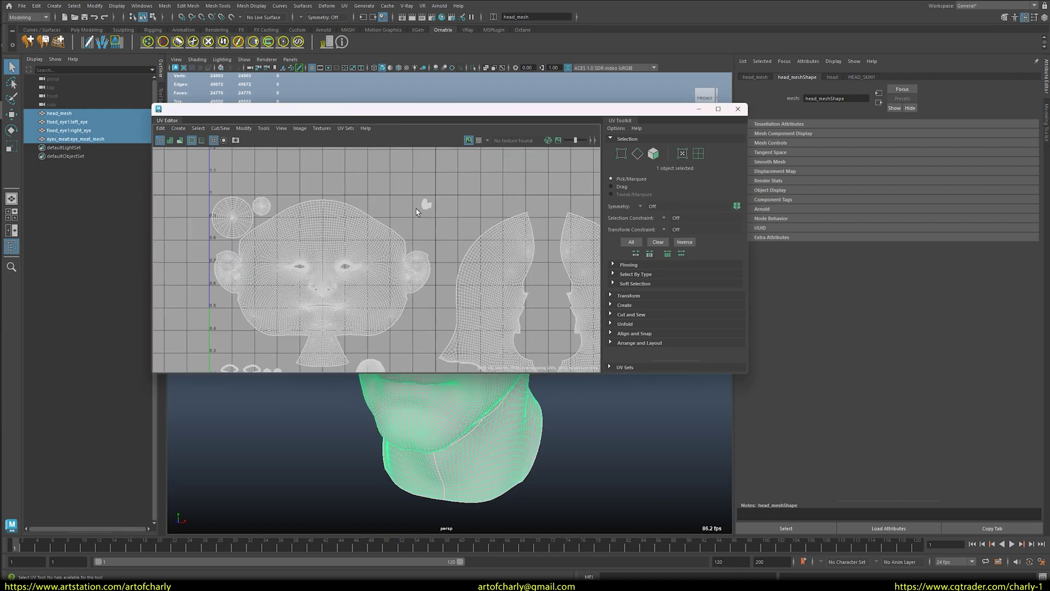
{"action": "scroll", "coordinate": [424, 212], "scroll_direction": "up", "scroll_amount": 5}
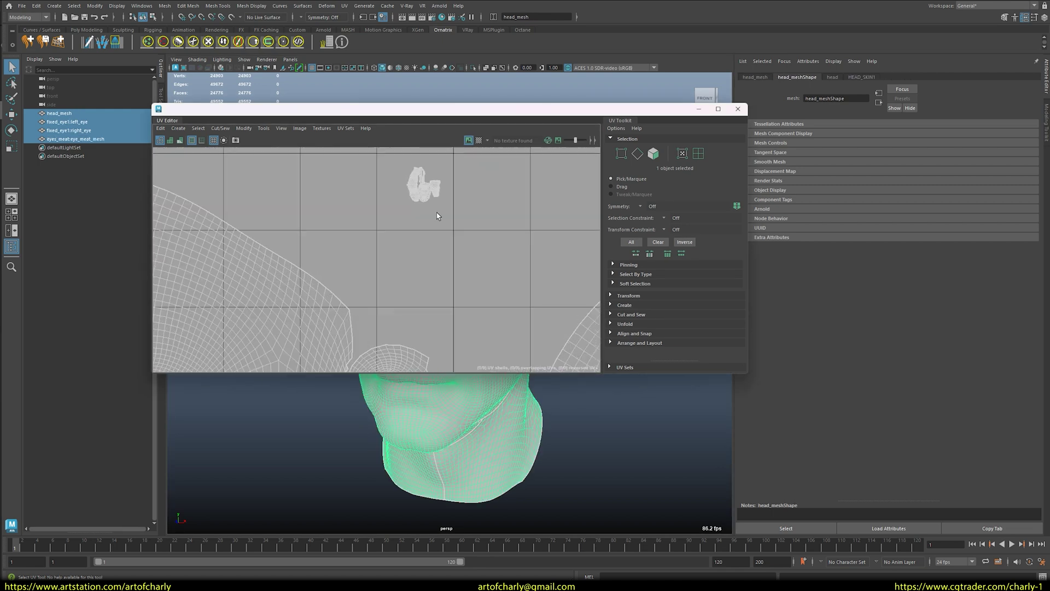
{"action": "scroll", "coordinate": [429, 213], "scroll_direction": "up", "scroll_amount": 2}
{"action": "scroll", "coordinate": [404, 230], "scroll_direction": "up", "scroll_amount": 2}
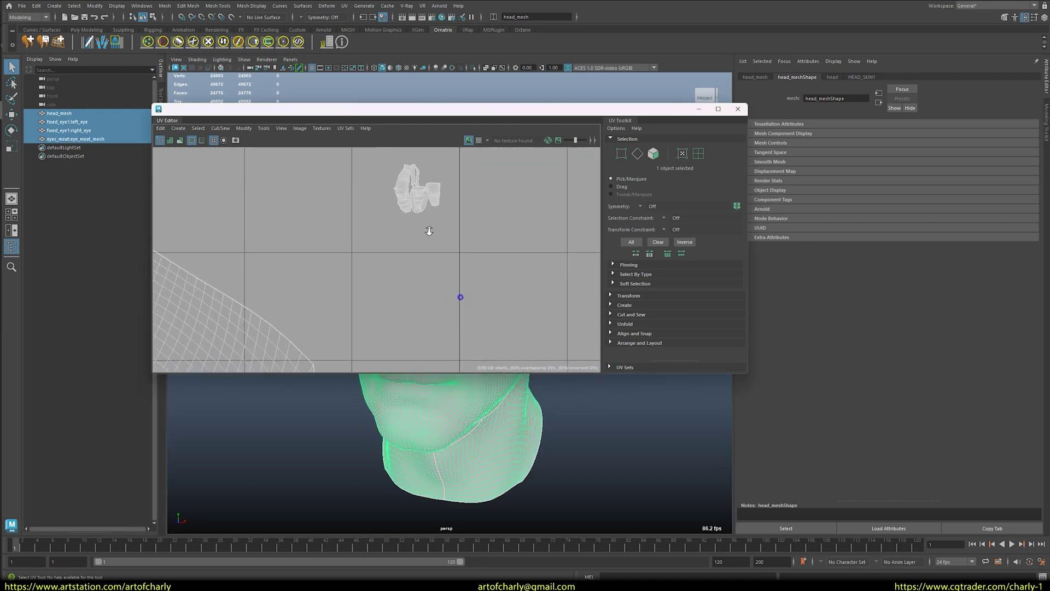
Export the selected eye mesh as an FBX file
{"action": "left_click", "coordinate": [559, 209]}
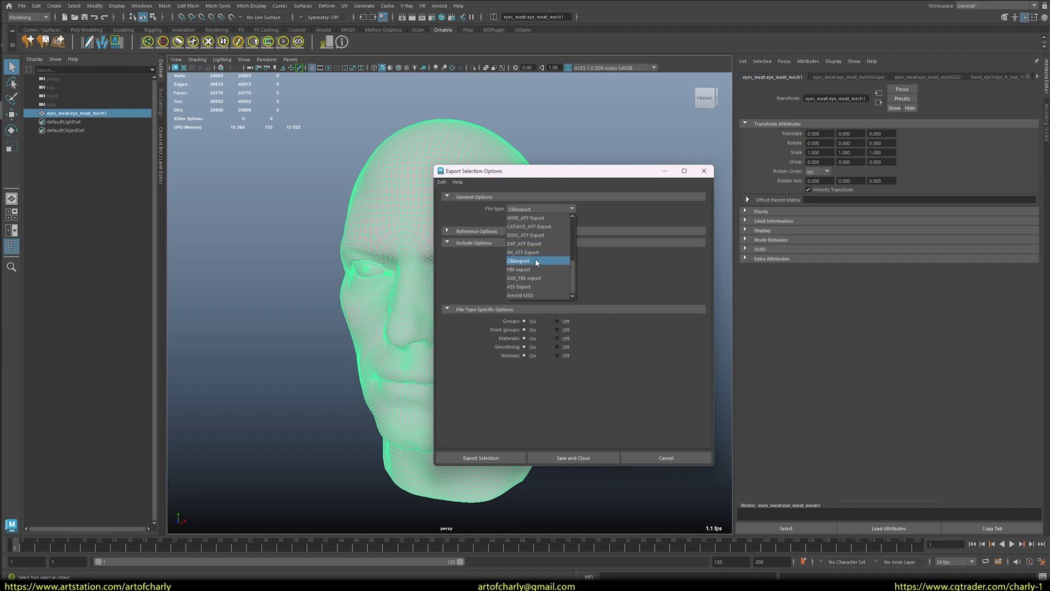
{"action": "left_click", "coordinate": [534, 269]}
{"action": "left_click", "coordinate": [485, 459]}
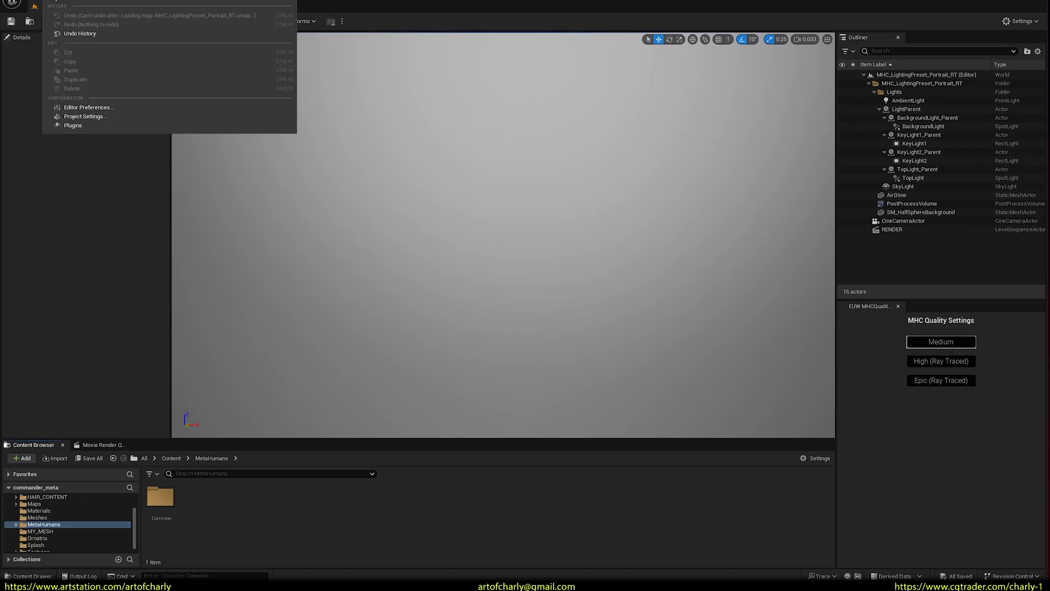
Check virtual texture support in Project Settings by searching 'virtual'
{"action": "left_click", "coordinate": [85, 117]}
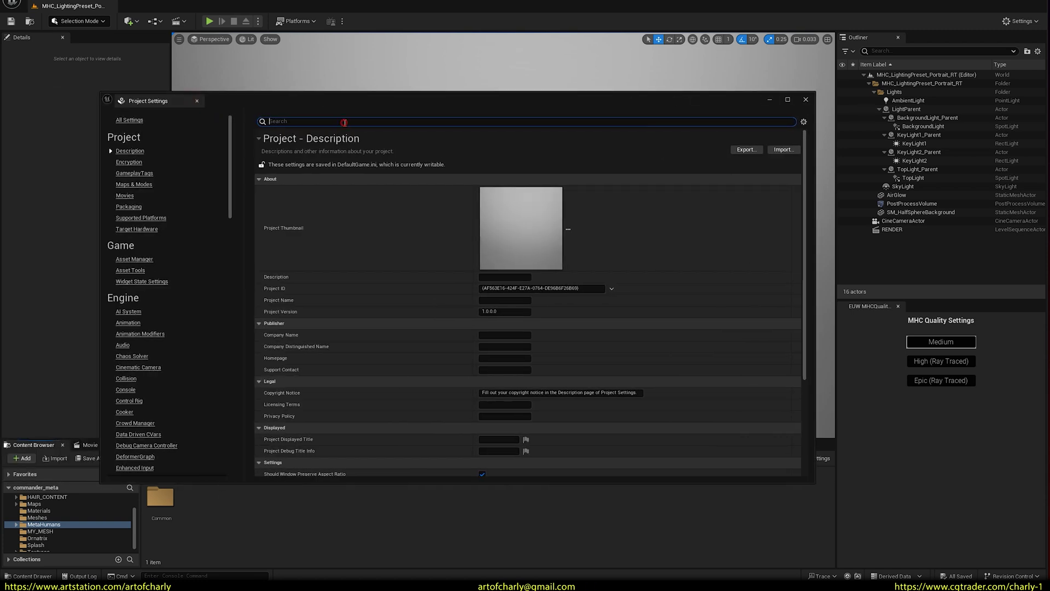
{"action": "type", "text": "virtual"}
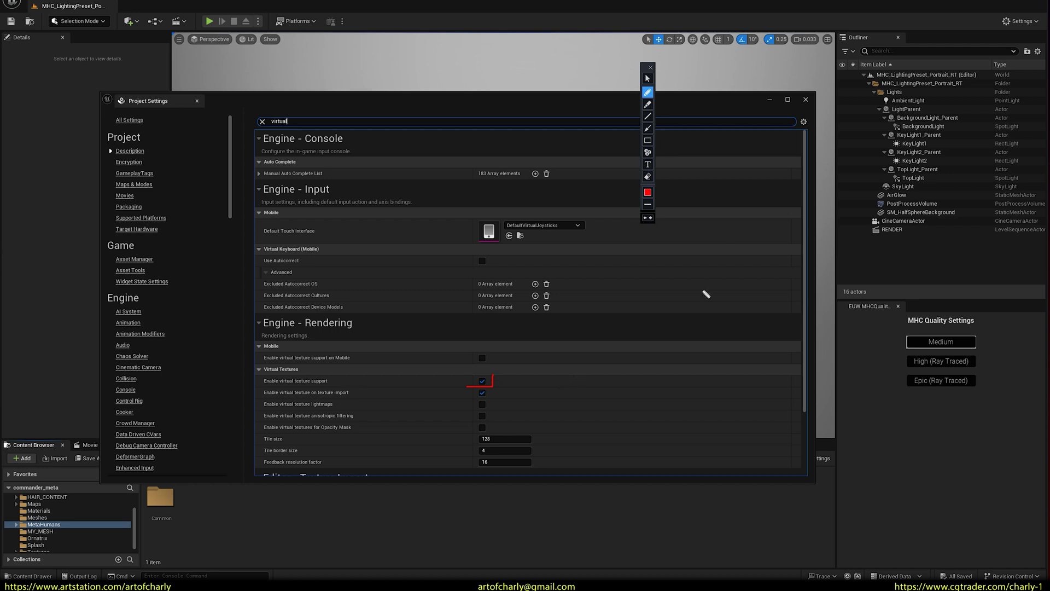
{"action": "key", "text": "Escape"}
{"action": "left_click", "coordinate": [806, 100]}
Import the Base_Color texture from head_textures and preview it
{"action": "left_click", "coordinate": [55, 457]}
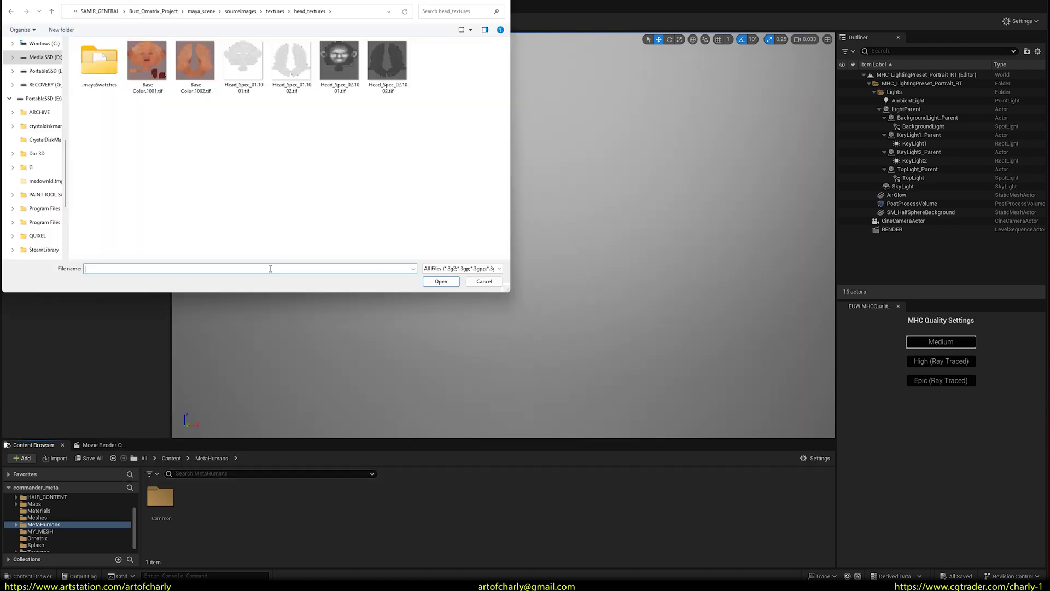
{"action": "left_click", "coordinate": [441, 282]}
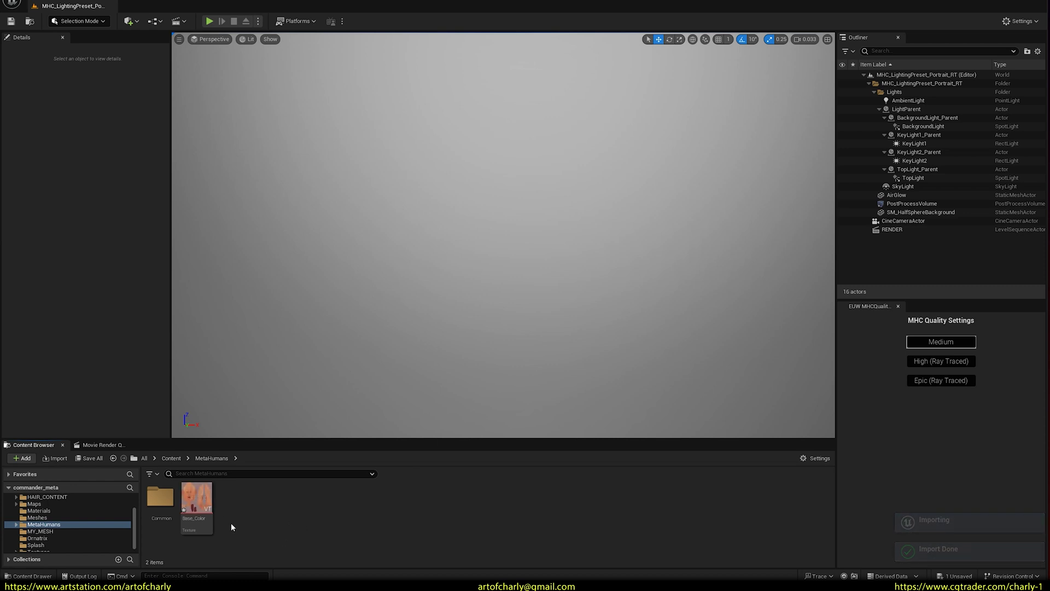
{"action": "key", "text": "ctrl+shift+1"}
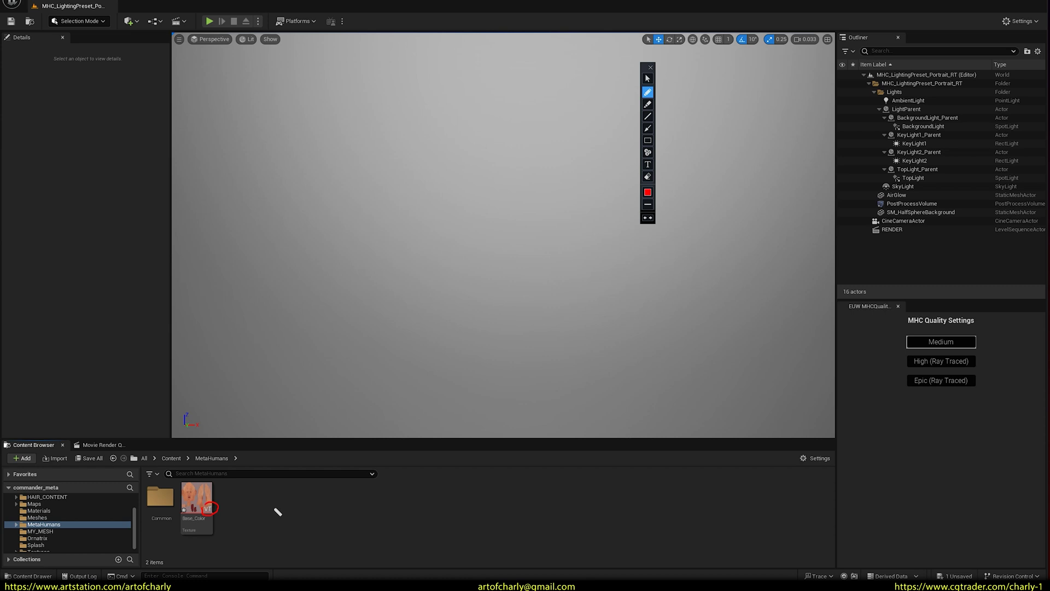
{"action": "key", "text": "Escape"}
{"action": "double_click", "coordinate": [195, 499]}
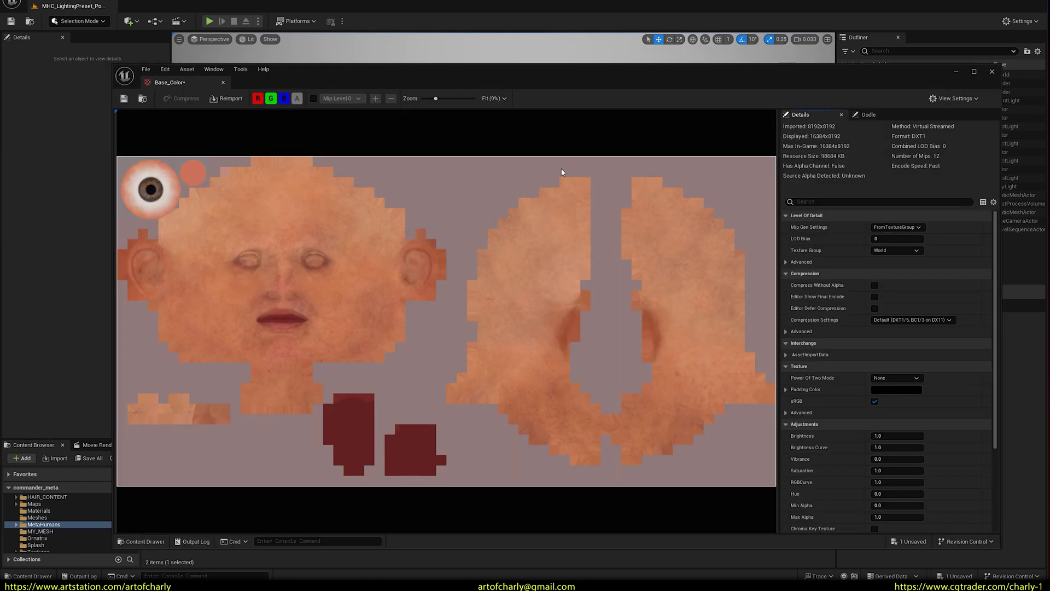
{"action": "left_click", "coordinate": [991, 72]}
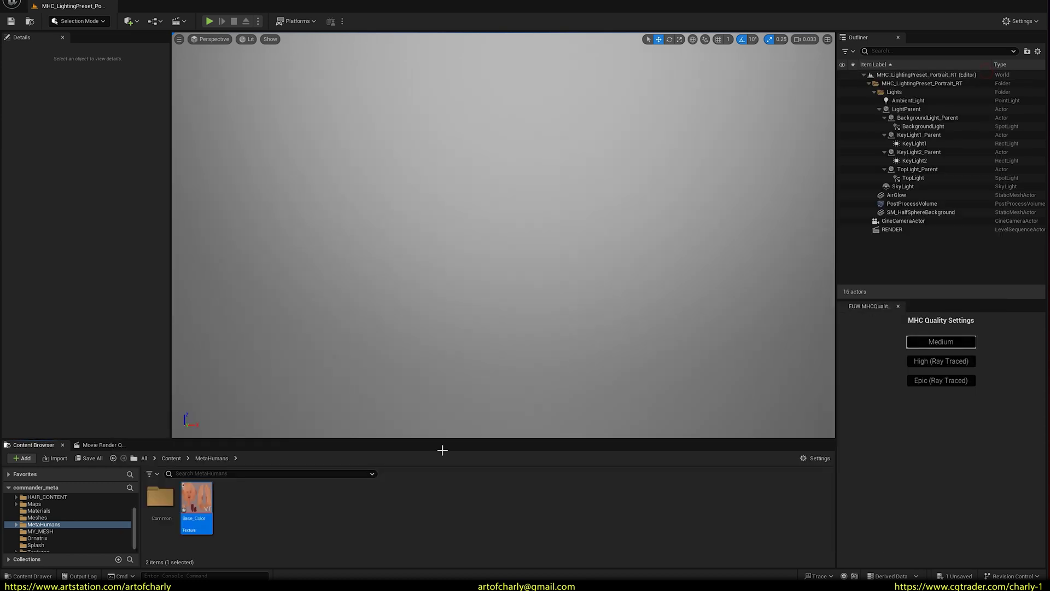
{"action": "right_click", "coordinate": [342, 515]}
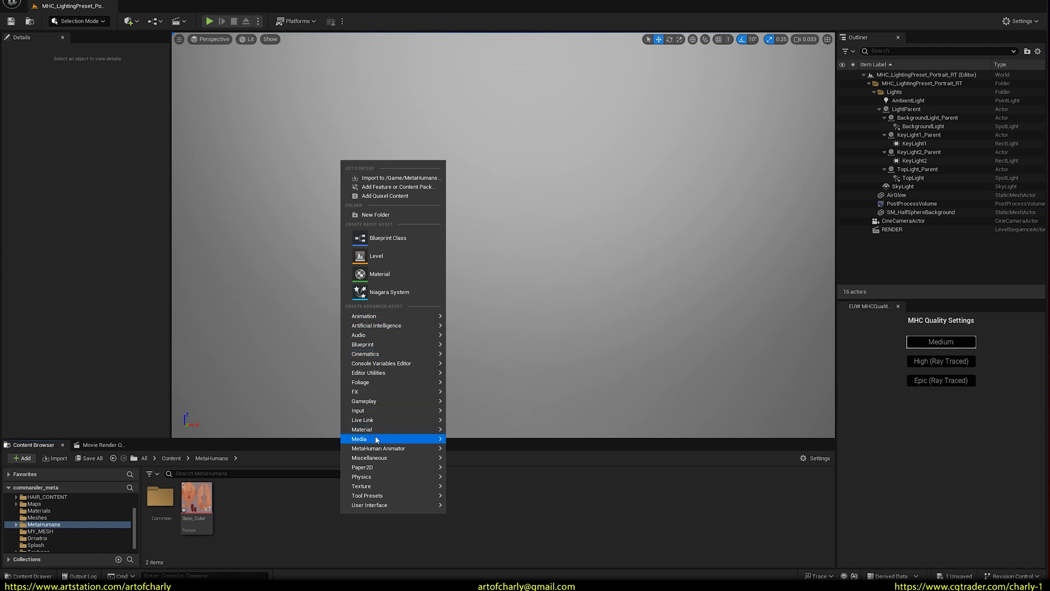
Create NewMaterial with Base_Color RGB into Base Color and Constant 0 into Specular, then save
{"action": "mouse_move", "coordinate": [403, 429]}
{"action": "left_click", "coordinate": [488, 394]}
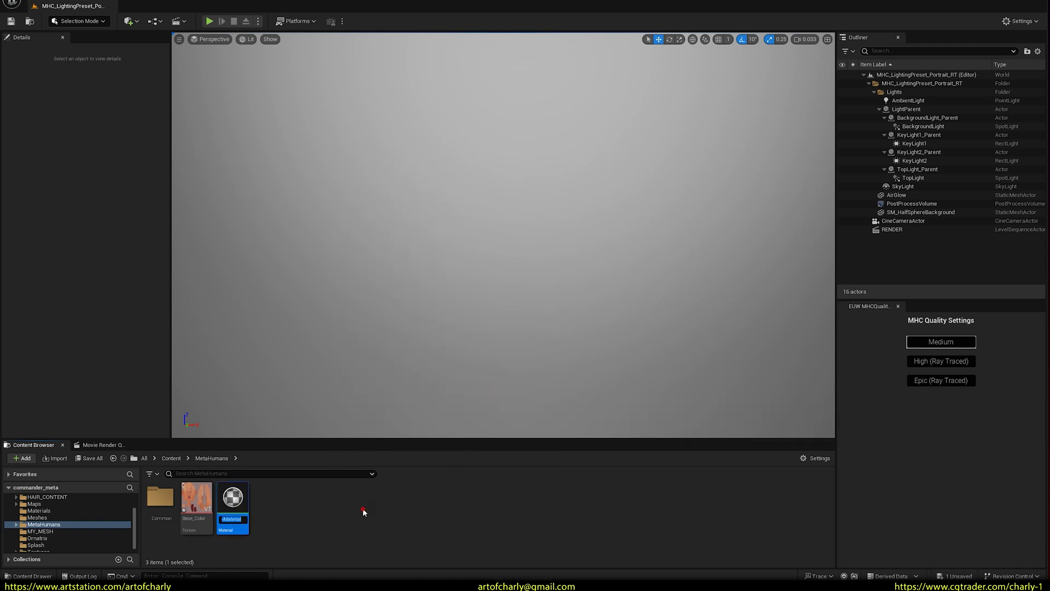
{"action": "key", "text": "Return"}
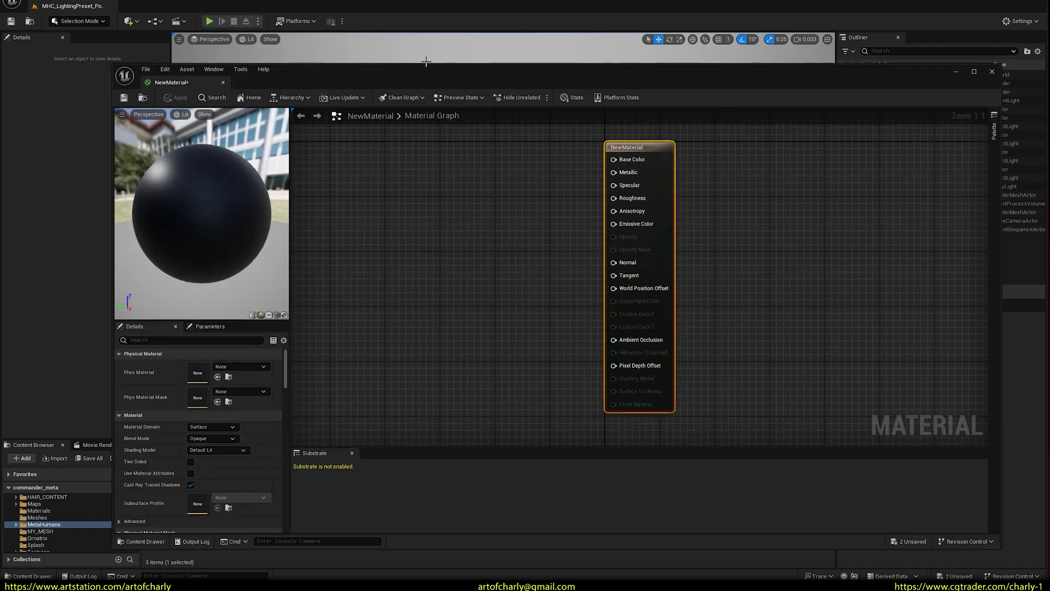
{"action": "left_click_drag", "start_coordinate": [425, 71], "coordinate": [574, 74]}
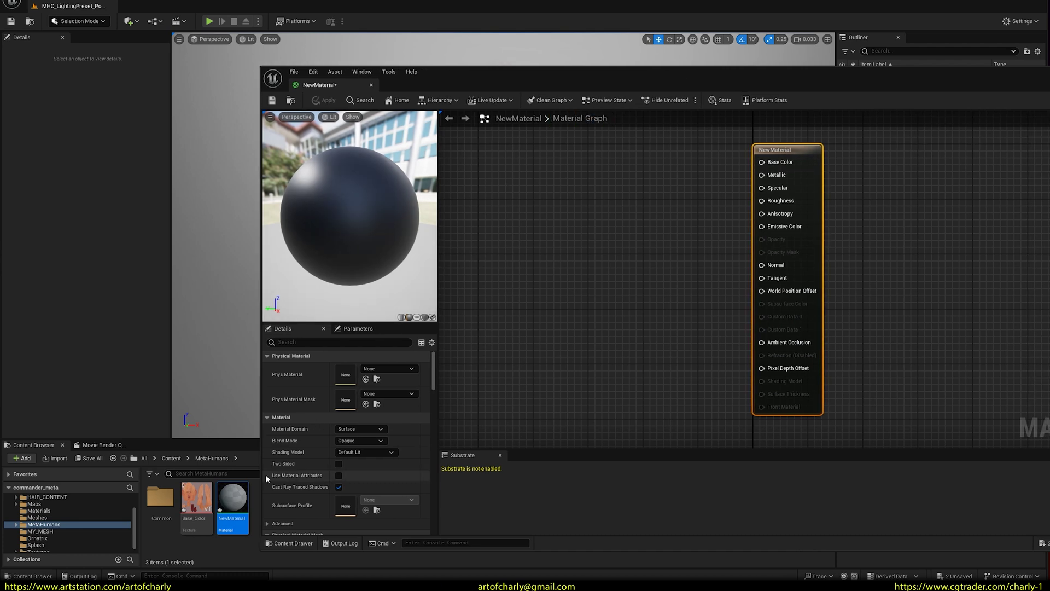
{"action": "left_click_drag", "start_coordinate": [196, 498], "coordinate": [541, 257]}
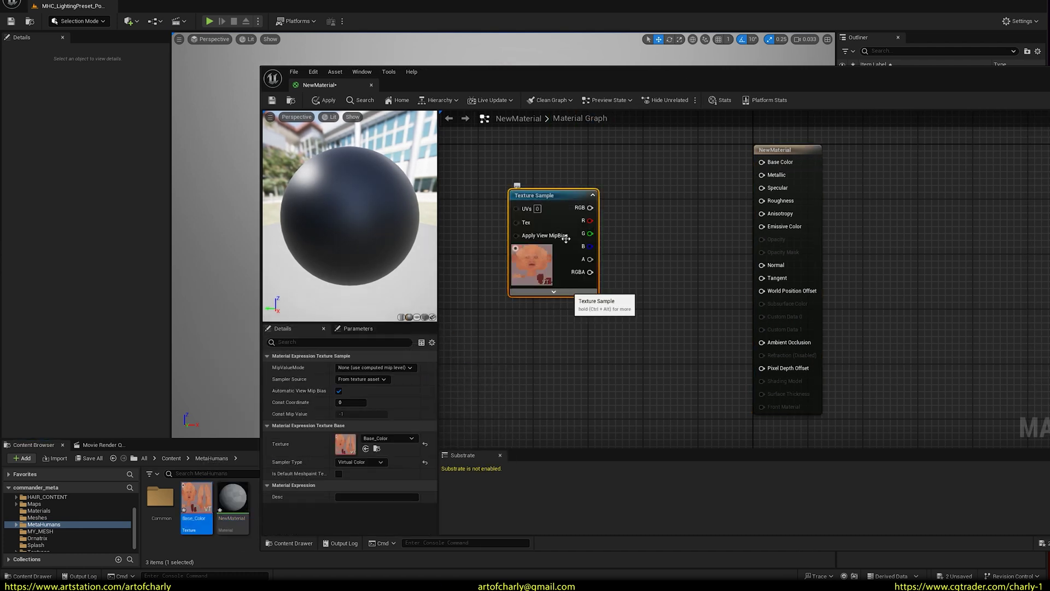
{"action": "left_click_drag", "start_coordinate": [590, 208], "coordinate": [761, 162]}
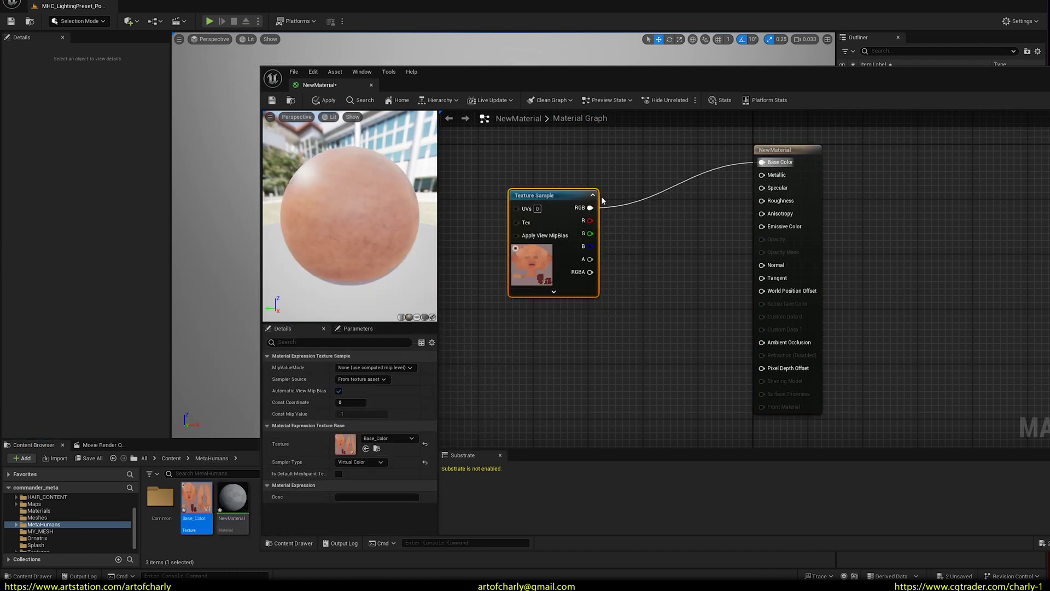
{"action": "left_click_drag", "start_coordinate": [654, 326], "coordinate": [762, 188]}
{"action": "left_click_drag", "start_coordinate": [629, 307], "coordinate": [570, 267]}
{"action": "key", "text": "ctrl+s"}
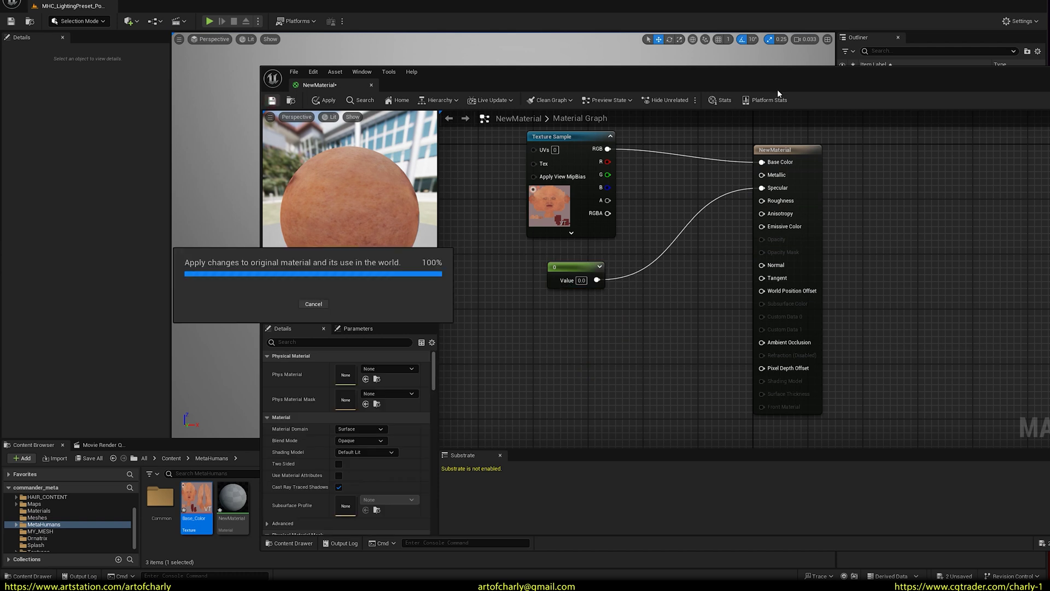
{"action": "left_click", "coordinate": [1001, 71]}
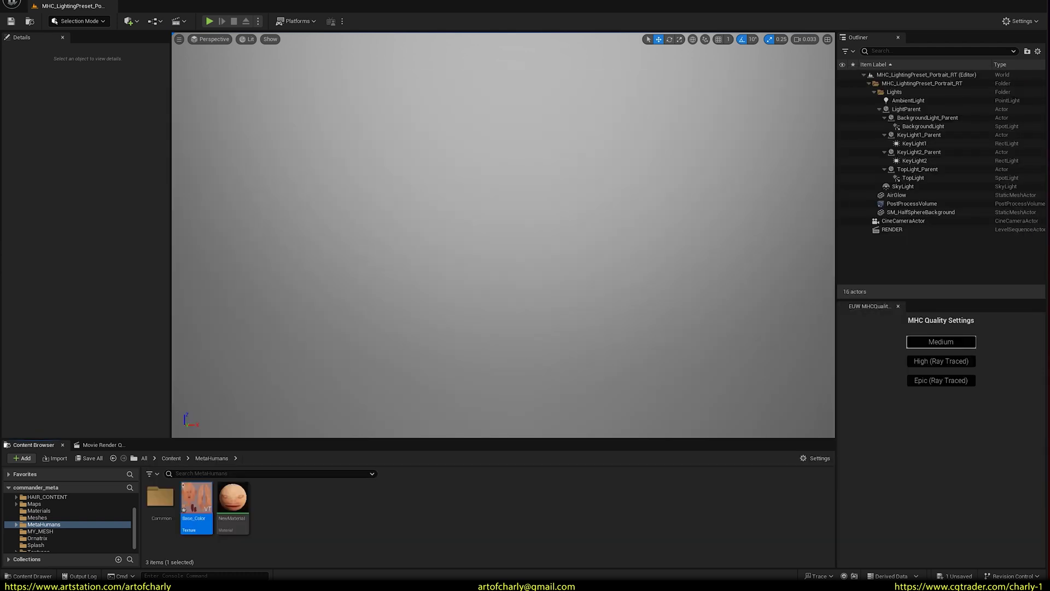
Create a MetaHuman Identity asset from the MetaHuman Animator menu and name it Commander
{"action": "left_click", "coordinate": [412, 521]}
{"action": "right_click", "coordinate": [413, 517]}
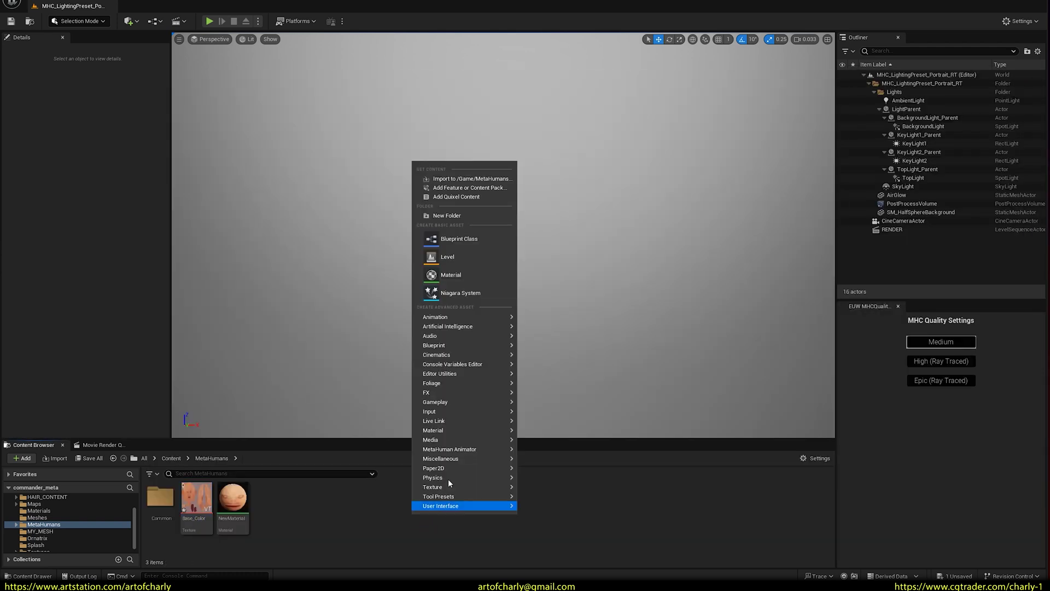
{"action": "mouse_move", "coordinate": [457, 451]}
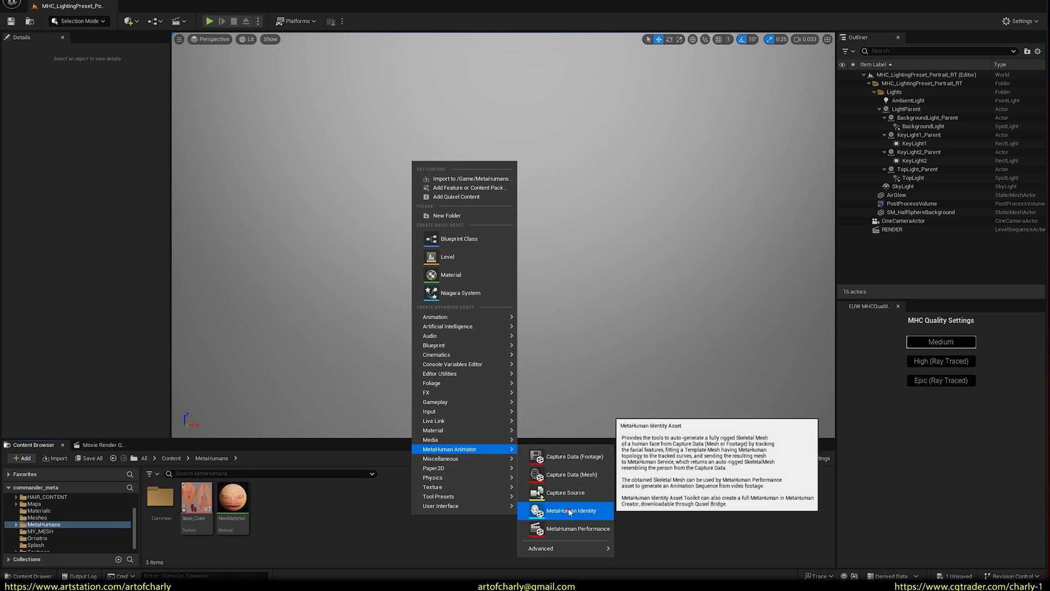
{"action": "left_click", "coordinate": [569, 511]}
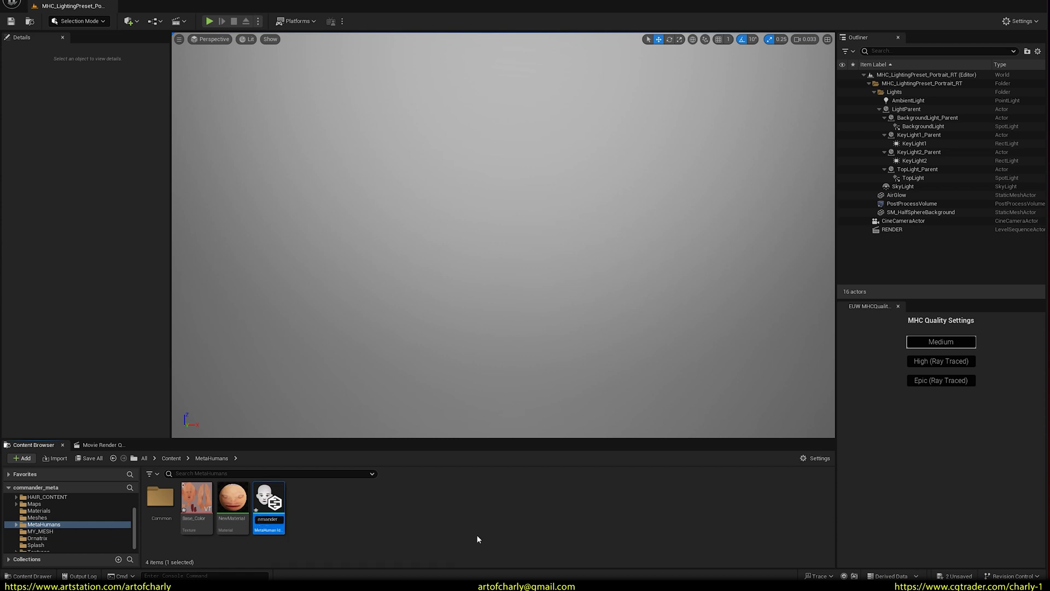
{"action": "key", "text": "Return"}
{"action": "left_click", "coordinate": [467, 531]}
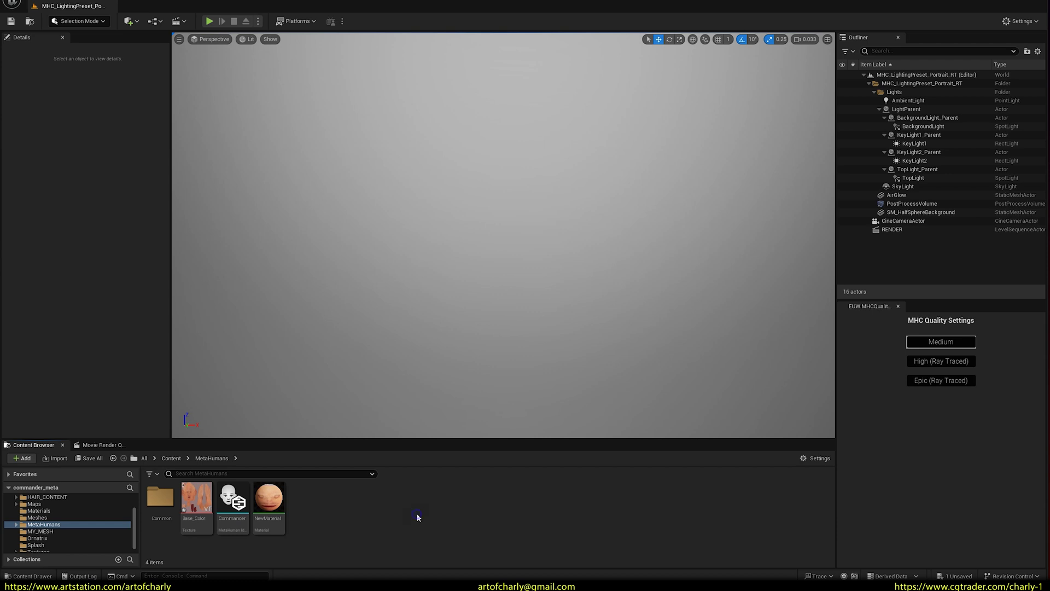
{"action": "right_click", "coordinate": [417, 517]}
Import head_for_metahuman with Import All and dismiss the warning log
{"action": "left_click", "coordinate": [473, 175]}
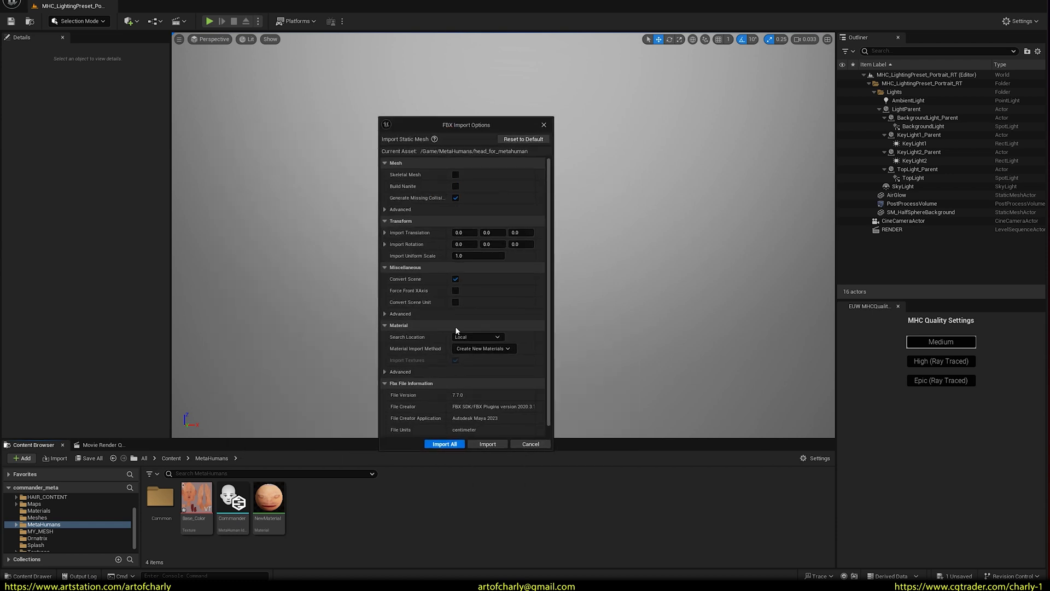
{"action": "left_click", "coordinate": [449, 444]}
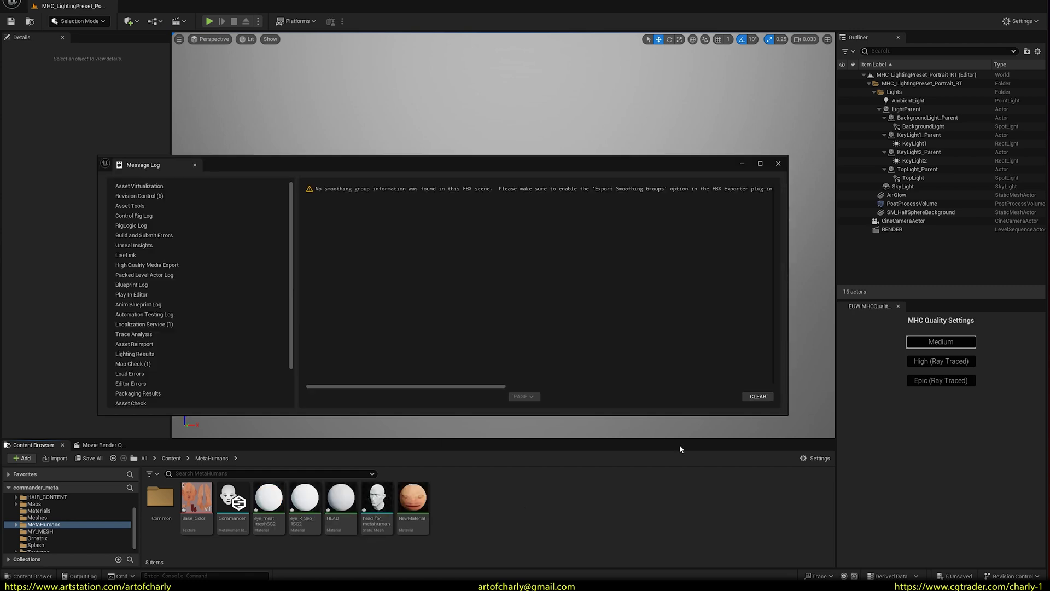
{"action": "left_click", "coordinate": [778, 163]}
Assign NewMaterial to all three material slots of the head_for_metahuman mesh
{"action": "left_click", "coordinate": [377, 503]}
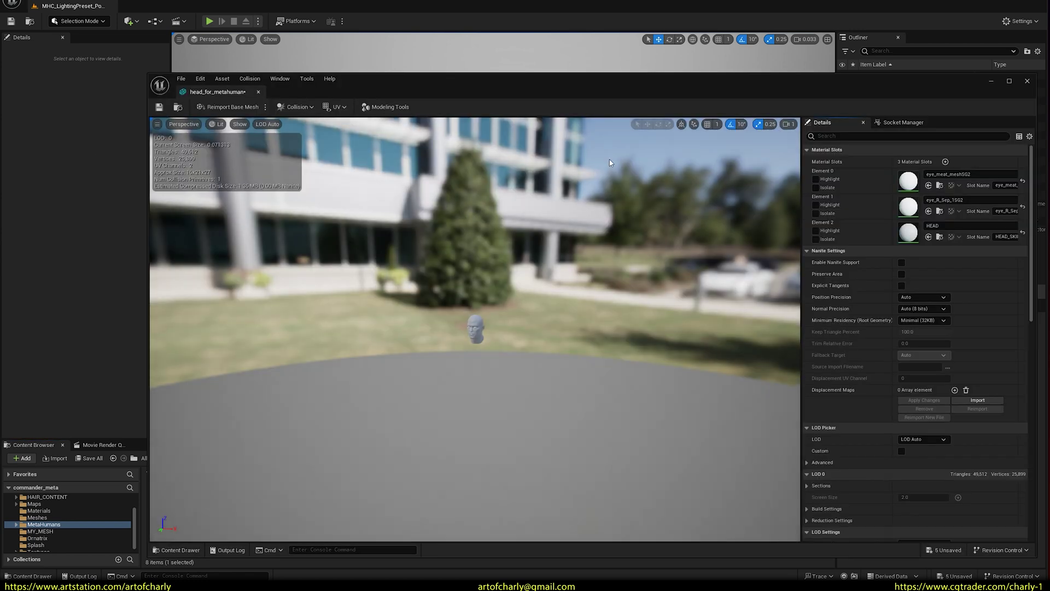
{"action": "left_click_drag", "start_coordinate": [446, 84], "coordinate": [539, 69]}
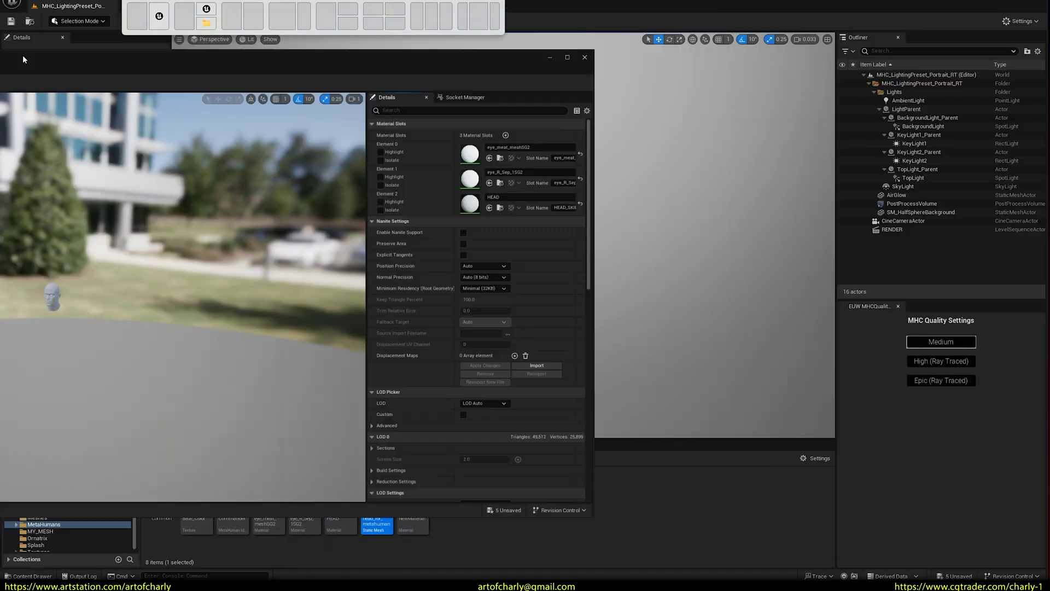
{"action": "left_click_drag", "start_coordinate": [23, 59], "coordinate": [383, 82]}
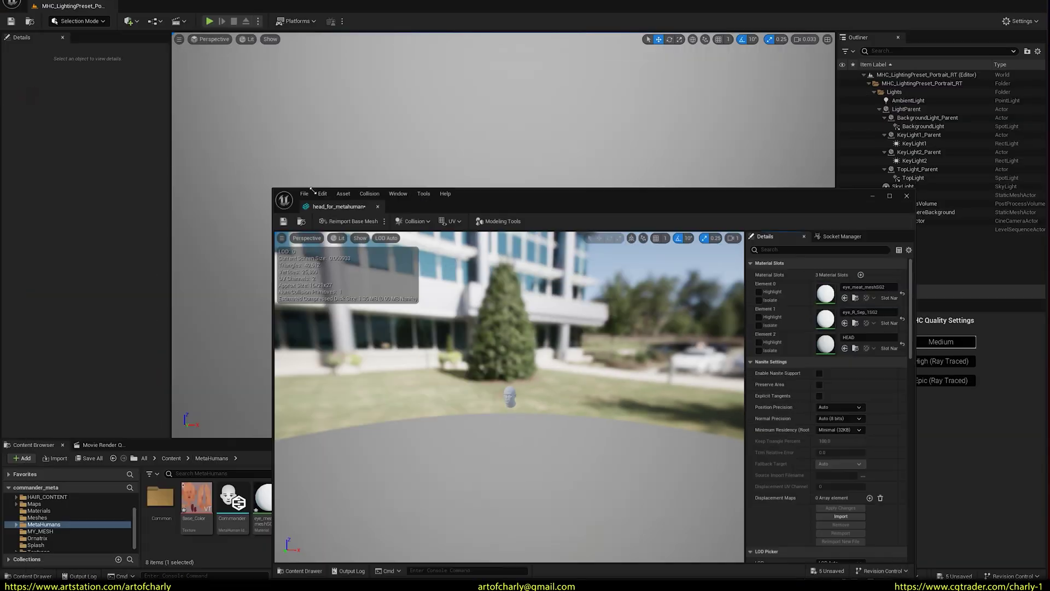
{"action": "left_click_drag", "start_coordinate": [409, 497], "coordinate": [654, 232]}
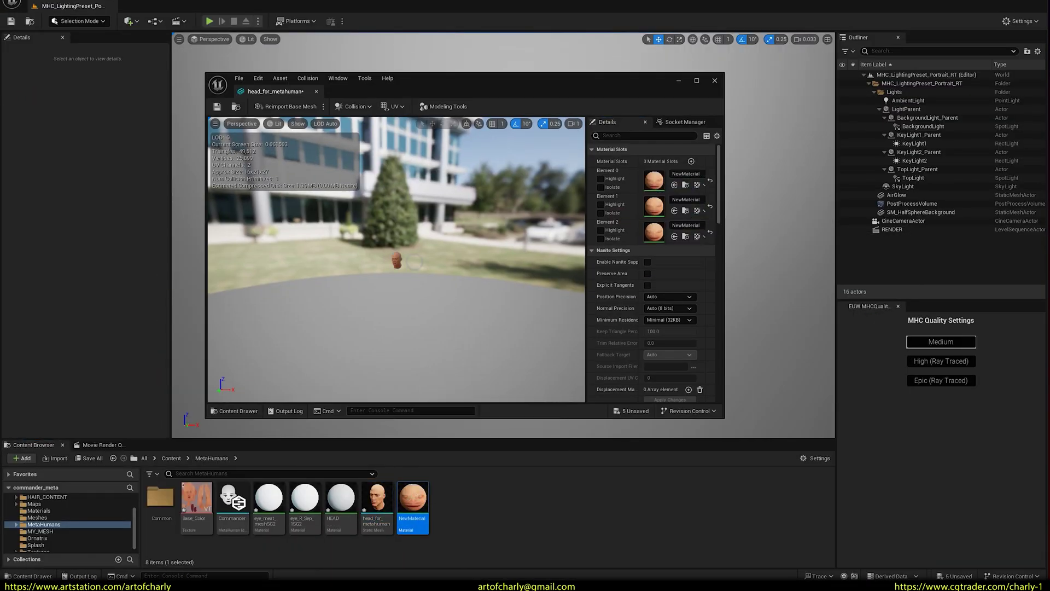
{"action": "scroll", "coordinate": [396, 260], "scroll_direction": "up", "scroll_amount": 5}
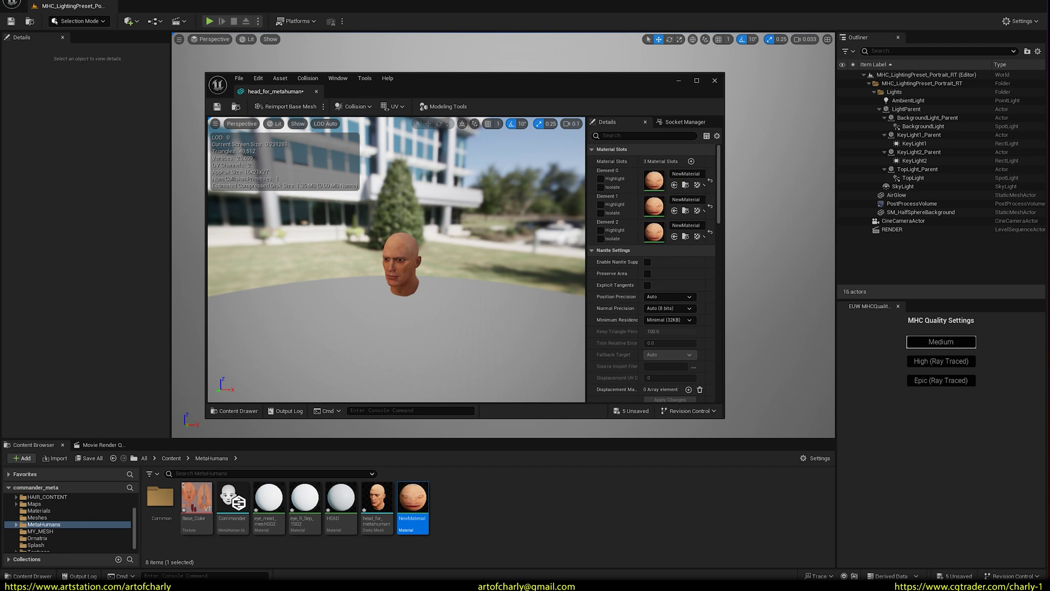
{"action": "scroll", "coordinate": [397, 260], "scroll_direction": "up", "scroll_amount": 2}
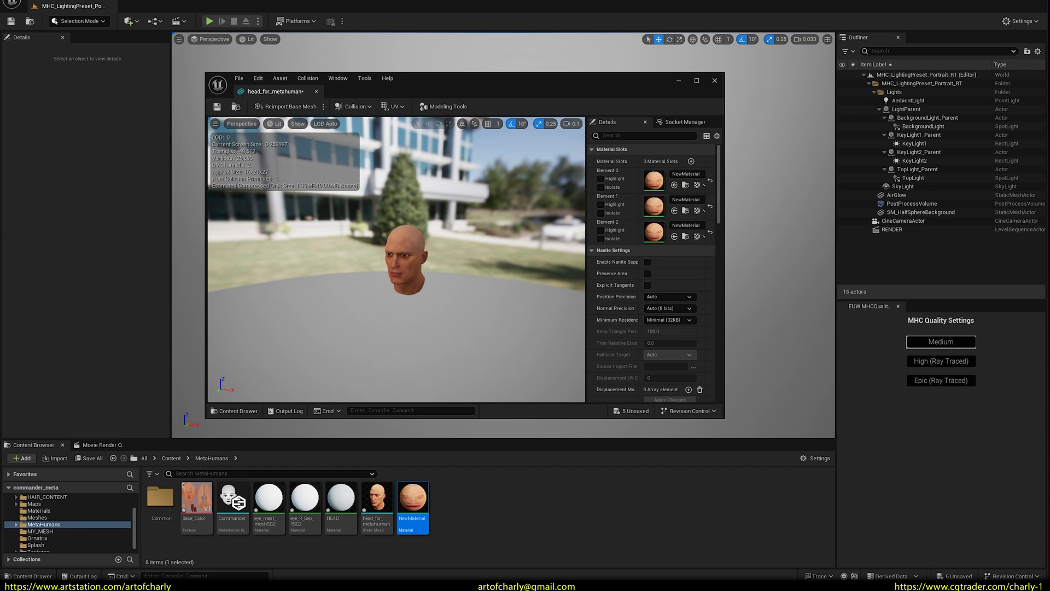
{"action": "scroll", "coordinate": [397, 260], "scroll_direction": "up", "scroll_amount": 2}
{"action": "scroll", "coordinate": [396, 260], "scroll_direction": "up", "scroll_amount": 2}
{"action": "scroll", "coordinate": [396, 259], "scroll_direction": "up", "scroll_amount": 2}
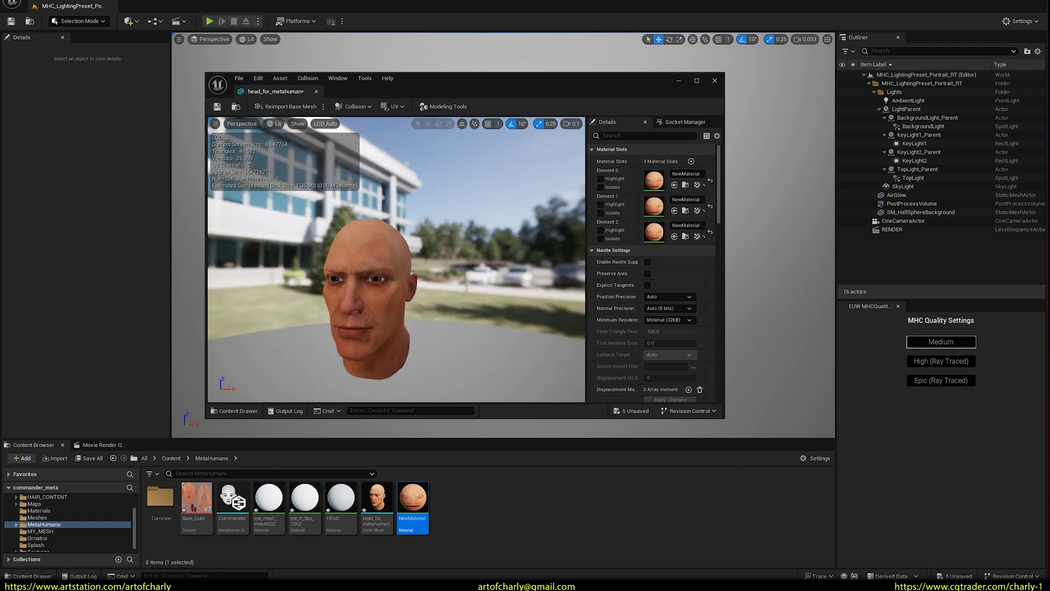
{"action": "scroll", "coordinate": [396, 259], "scroll_direction": "up", "scroll_amount": 2}
{"action": "scroll", "coordinate": [396, 260], "scroll_direction": "up", "scroll_amount": 3}
{"action": "scroll", "coordinate": [397, 260], "scroll_direction": "up", "scroll_amount": 2}
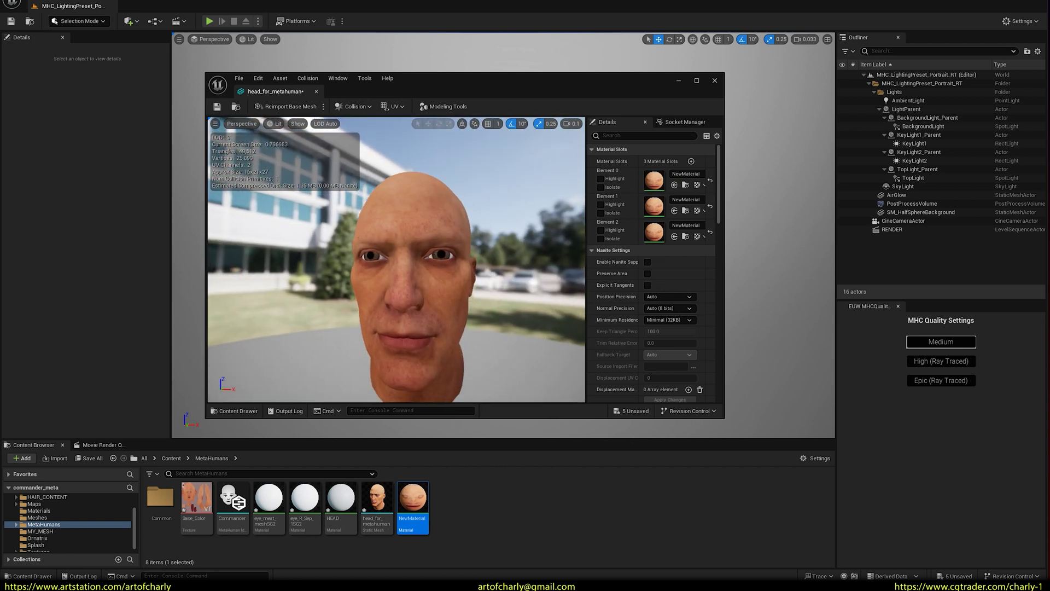
{"action": "scroll", "coordinate": [396, 260], "scroll_direction": "up", "scroll_amount": 3}
{"action": "scroll", "coordinate": [396, 260], "scroll_direction": "down", "scroll_amount": 2}
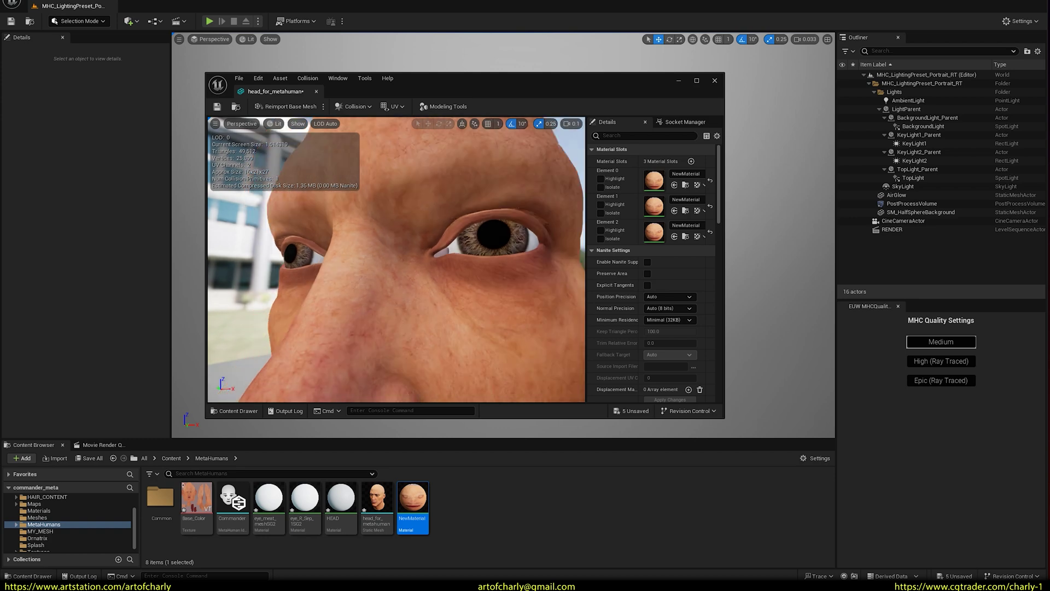
{"action": "scroll", "coordinate": [396, 259], "scroll_direction": "down", "scroll_amount": 3}
{"action": "scroll", "coordinate": [396, 259], "scroll_direction": "down", "scroll_amount": 1}
Save the new assets and build Commander's face component from the head_for_metahuman mesh
{"action": "left_click", "coordinate": [89, 458]}
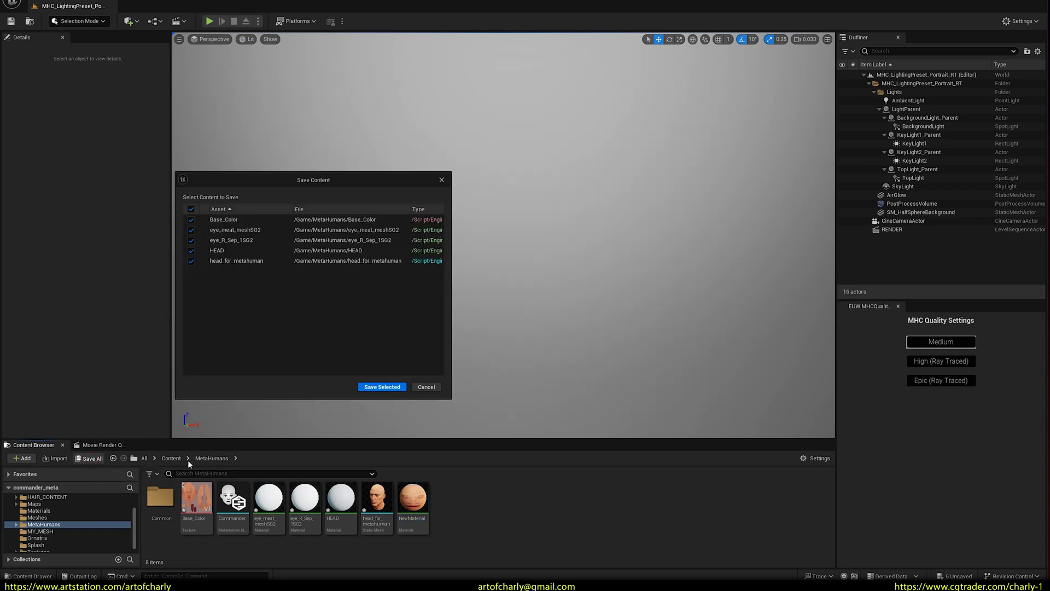
{"action": "left_click", "coordinate": [392, 388]}
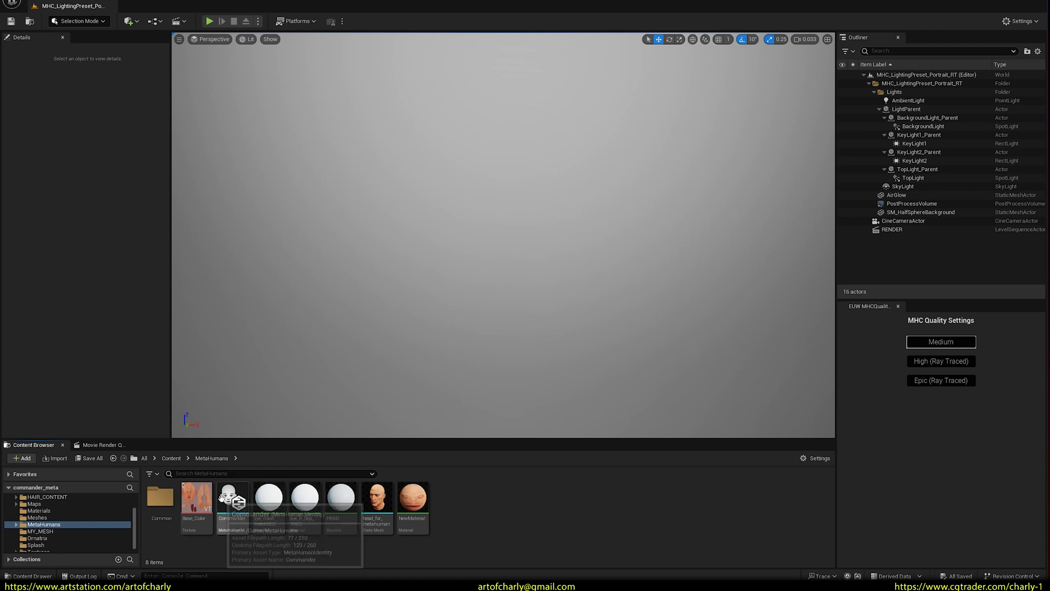
{"action": "double_click", "coordinate": [231, 498]}
{"action": "left_click", "coordinate": [95, 21]}
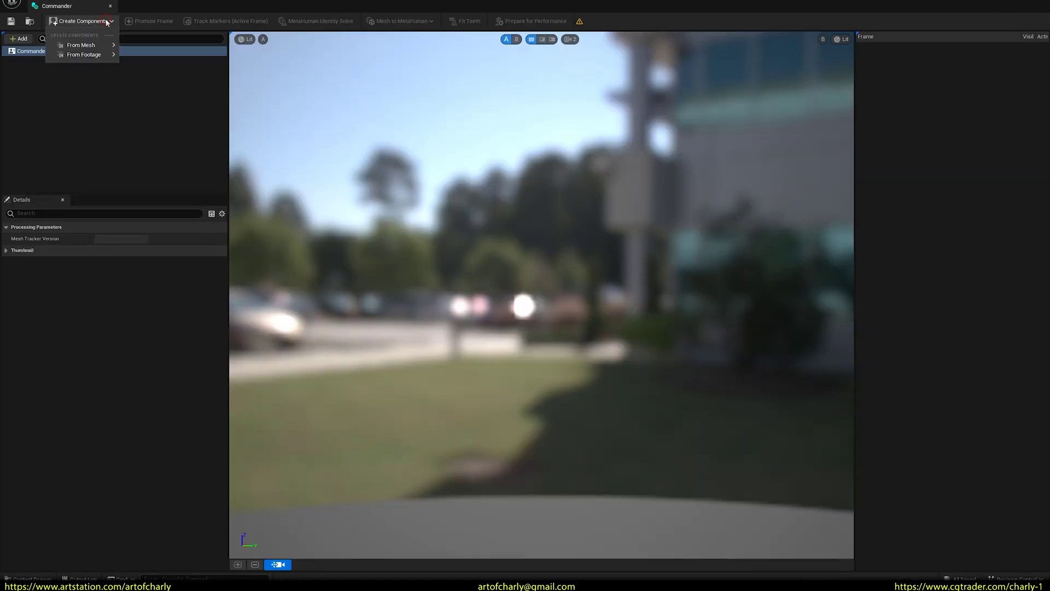
{"action": "mouse_move", "coordinate": [82, 45]}
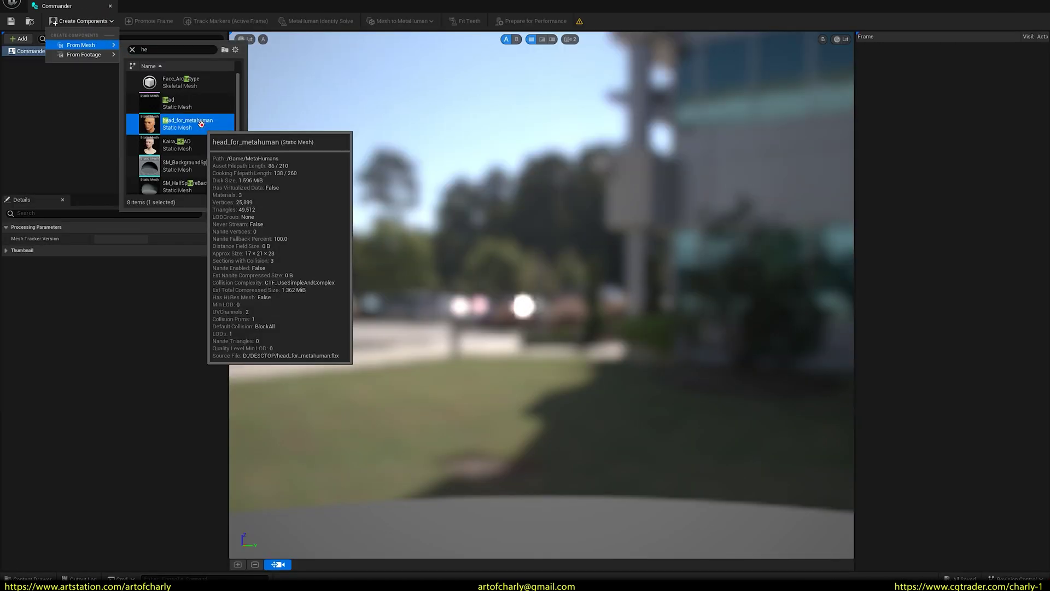
{"action": "left_click", "coordinate": [201, 123]}
Set the viewport camera field of view to 20 and orbit to view the head frontally
{"action": "left_click", "coordinate": [571, 39]}
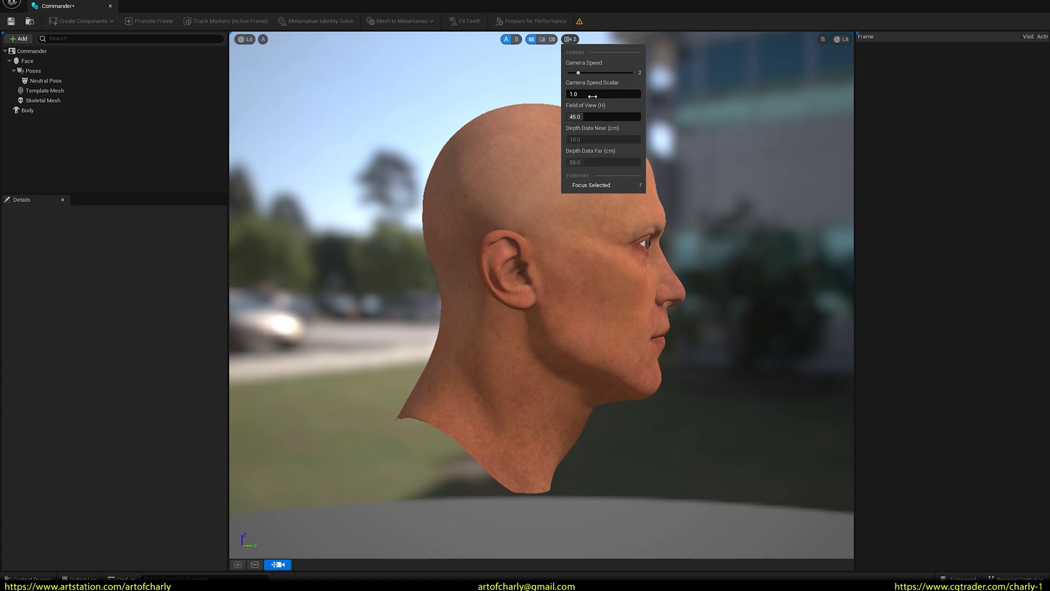
{"action": "left_click", "coordinate": [594, 113]}
{"action": "type", "text": "20"}
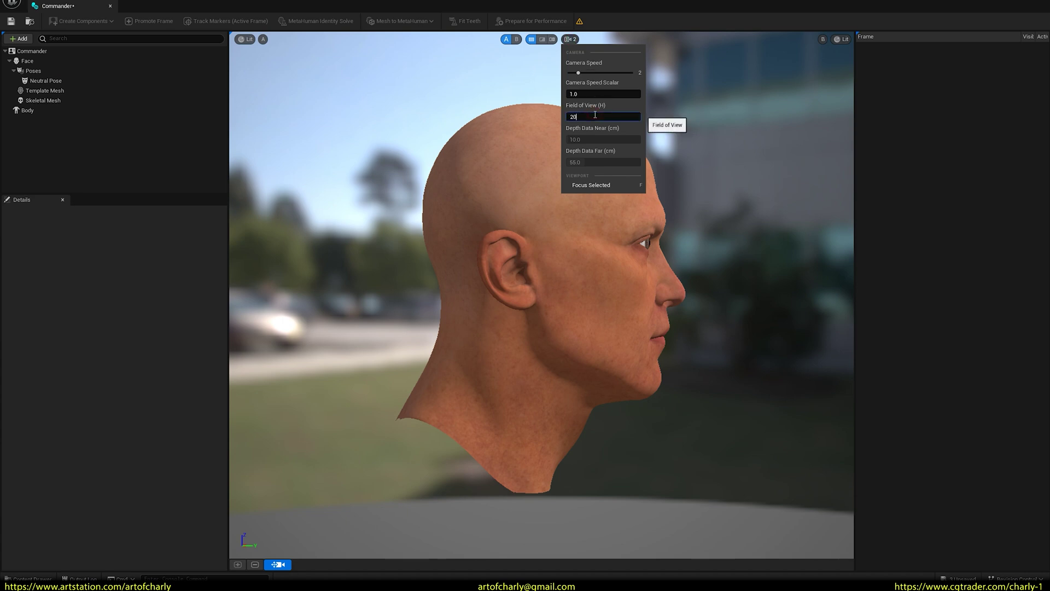
{"action": "key", "text": "Return"}
{"action": "left_click", "coordinate": [674, 307]}
{"action": "scroll", "coordinate": [678, 301], "scroll_direction": "down", "scroll_amount": 5}
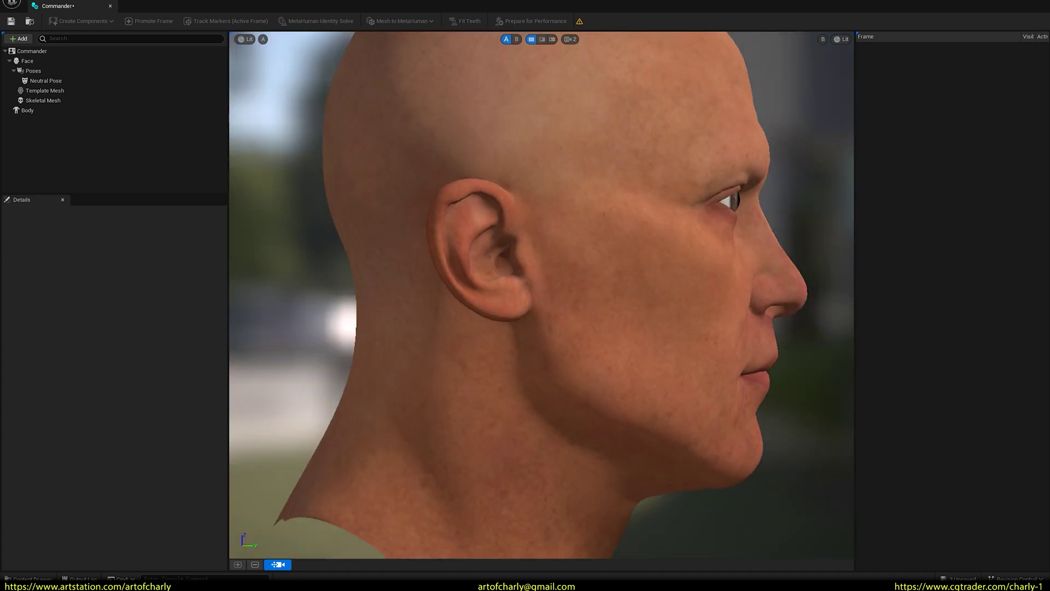
{"action": "left_click_drag", "start_coordinate": [683, 293], "coordinate": [683, 293]}
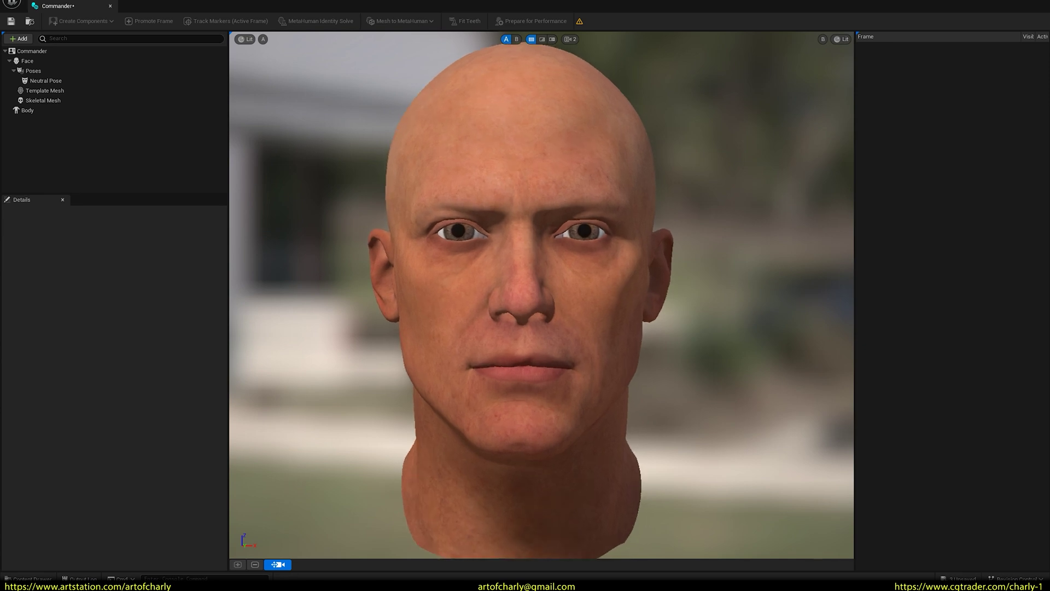
{"action": "left_click_drag", "start_coordinate": [323, 108], "coordinate": [324, 109]}
Switch the viewport to Unlit and assign Commander a body type
{"action": "left_click", "coordinate": [247, 40]}
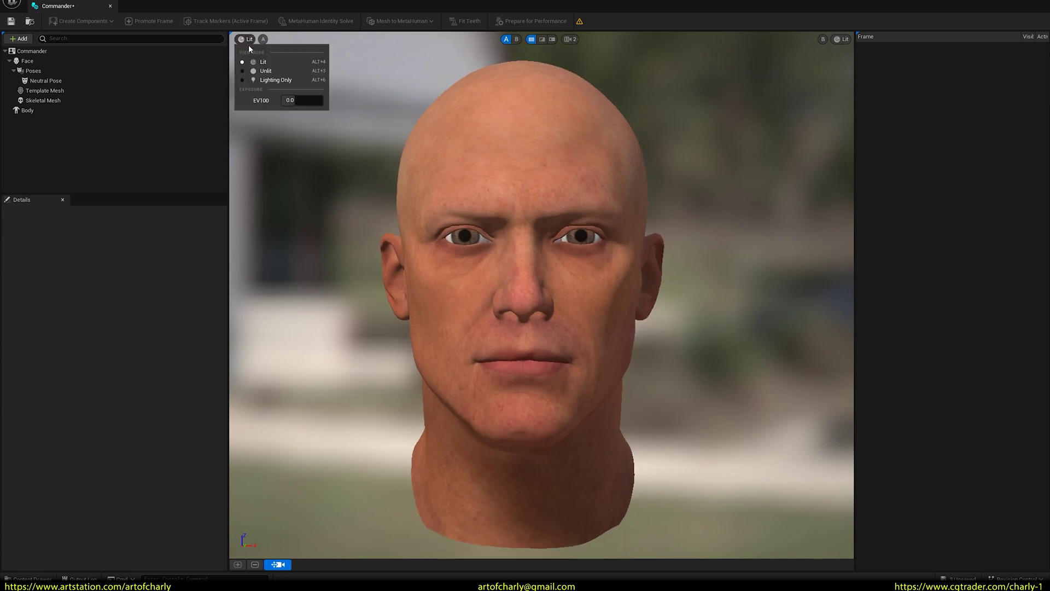
{"action": "left_click", "coordinate": [263, 71]}
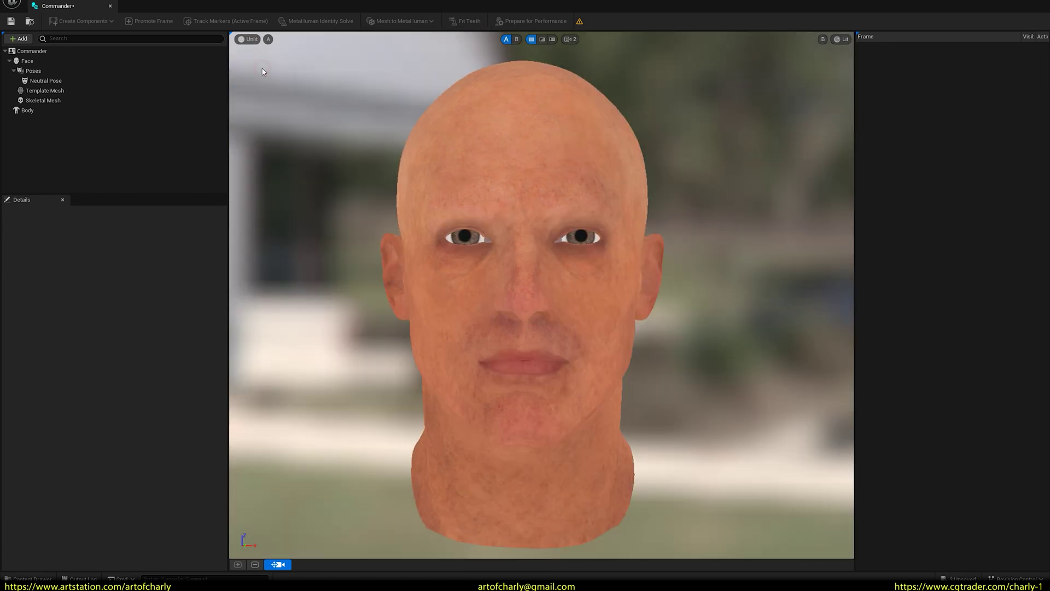
{"action": "left_click", "coordinate": [33, 111]}
{"action": "left_click", "coordinate": [39, 336]}
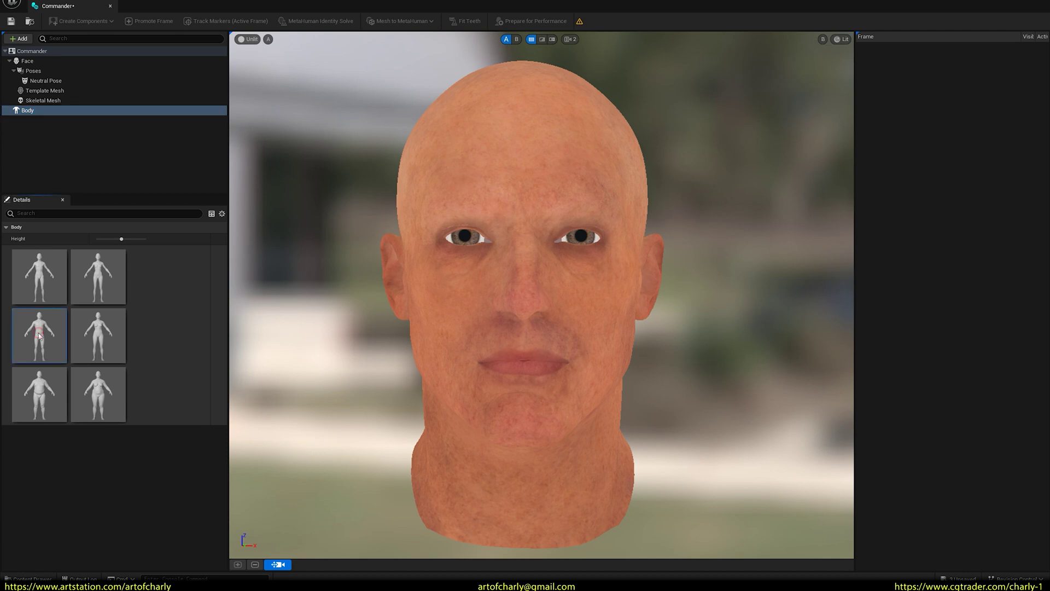
Promote the neutral pose's current view as the front frame and track its face markers
{"action": "left_click", "coordinate": [54, 82]}
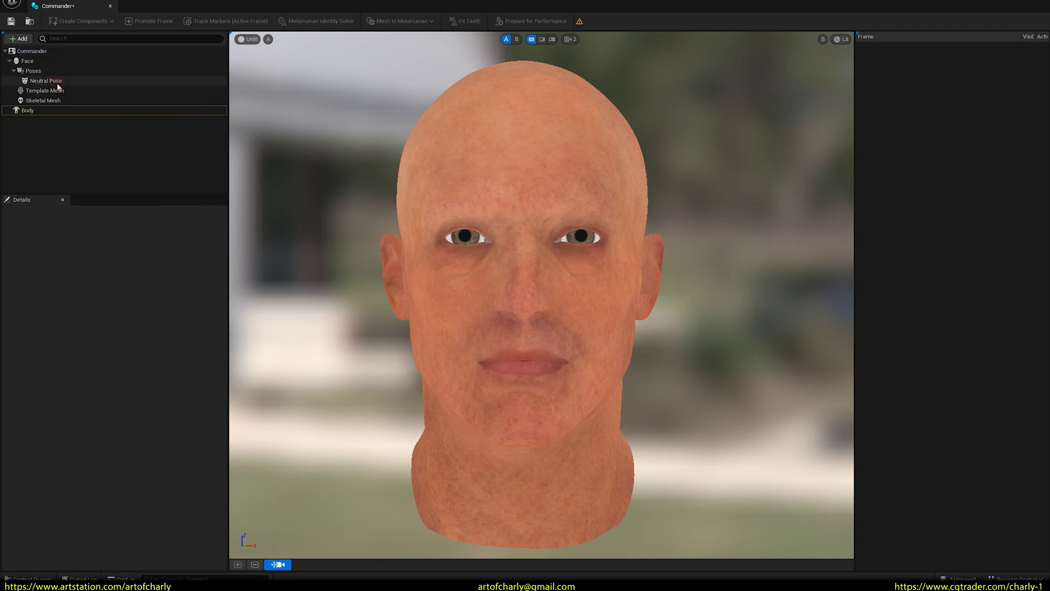
{"action": "left_click", "coordinate": [158, 23]}
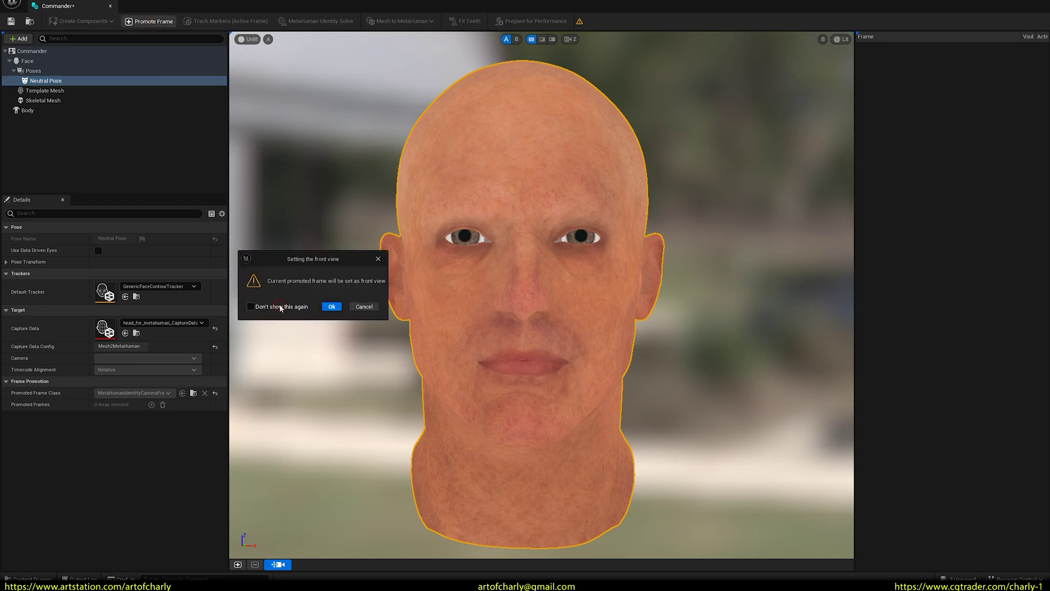
{"action": "left_click", "coordinate": [331, 307]}
{"action": "left_click", "coordinate": [226, 23]}
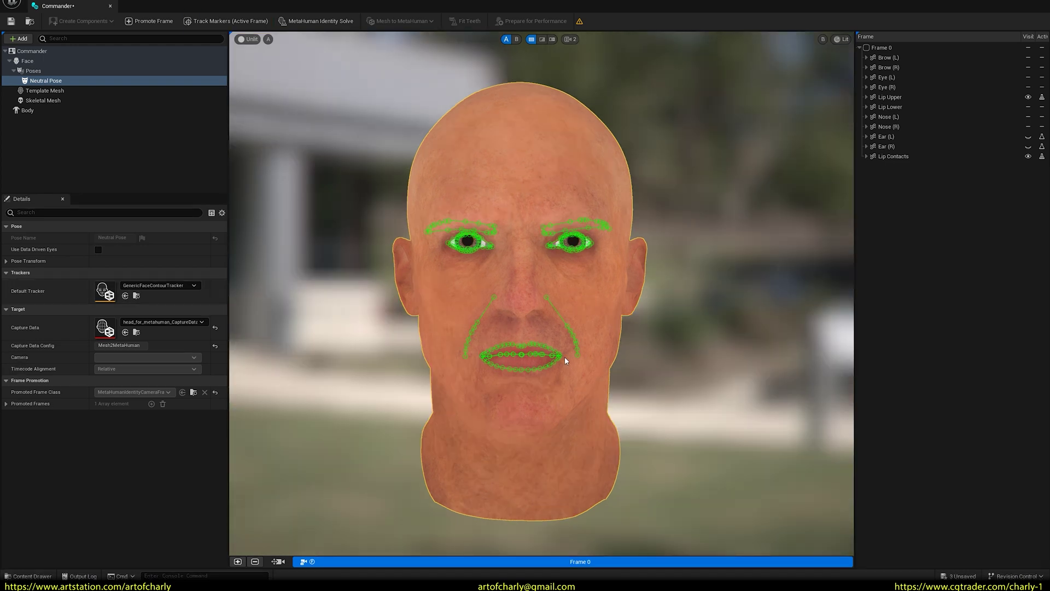
Zoom onto the lips, refit the lower-lip and right-corner markers, and reframe the head
{"action": "scroll", "coordinate": [522, 366], "scroll_direction": "up", "scroll_amount": 2}
{"action": "scroll", "coordinate": [522, 365], "scroll_direction": "up", "scroll_amount": 2}
{"action": "scroll", "coordinate": [522, 366], "scroll_direction": "up", "scroll_amount": 2}
{"action": "scroll", "coordinate": [521, 369], "scroll_direction": "up", "scroll_amount": 2}
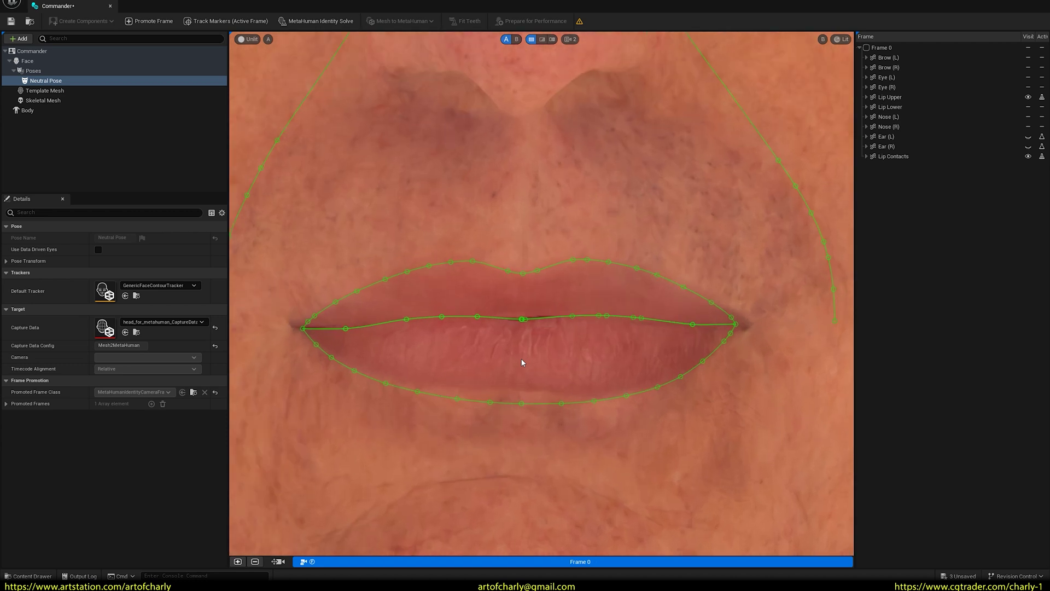
{"action": "scroll", "coordinate": [522, 374], "scroll_direction": "up", "scroll_amount": 2}
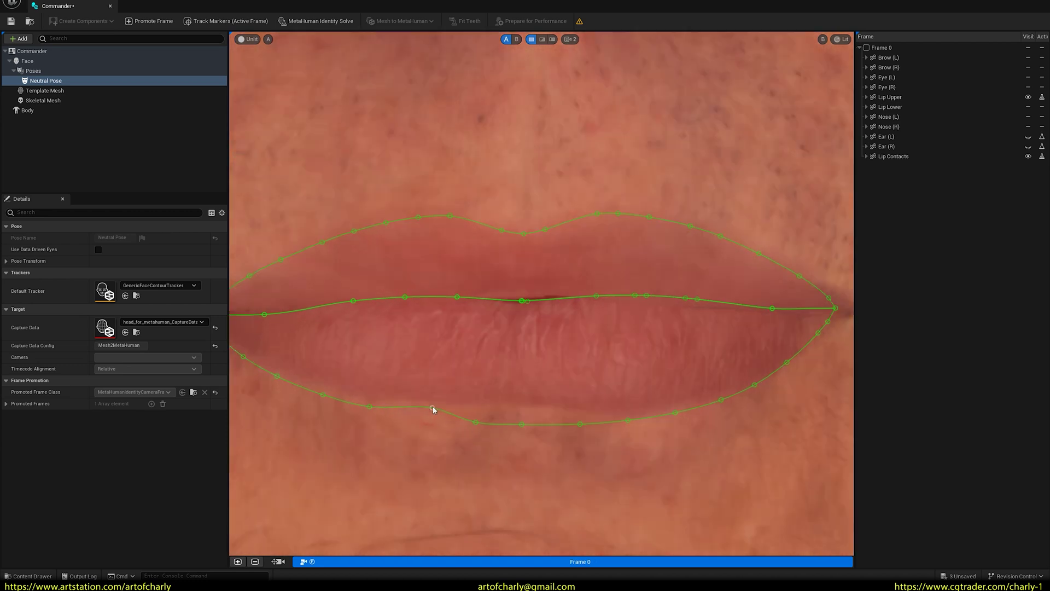
{"action": "left_click", "coordinate": [433, 408]}
{"action": "scroll", "coordinate": [707, 354], "scroll_direction": "down", "scroll_amount": 1}
{"action": "scroll", "coordinate": [814, 324], "scroll_direction": "down", "scroll_amount": 1}
{"action": "left_click", "coordinate": [814, 324]}
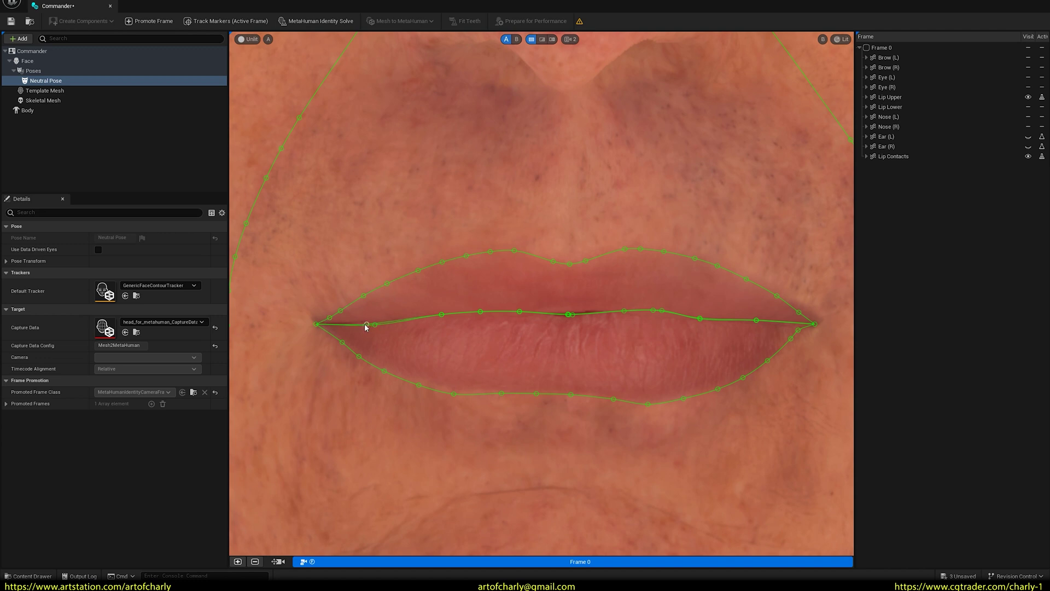
{"action": "key", "text": "f"}
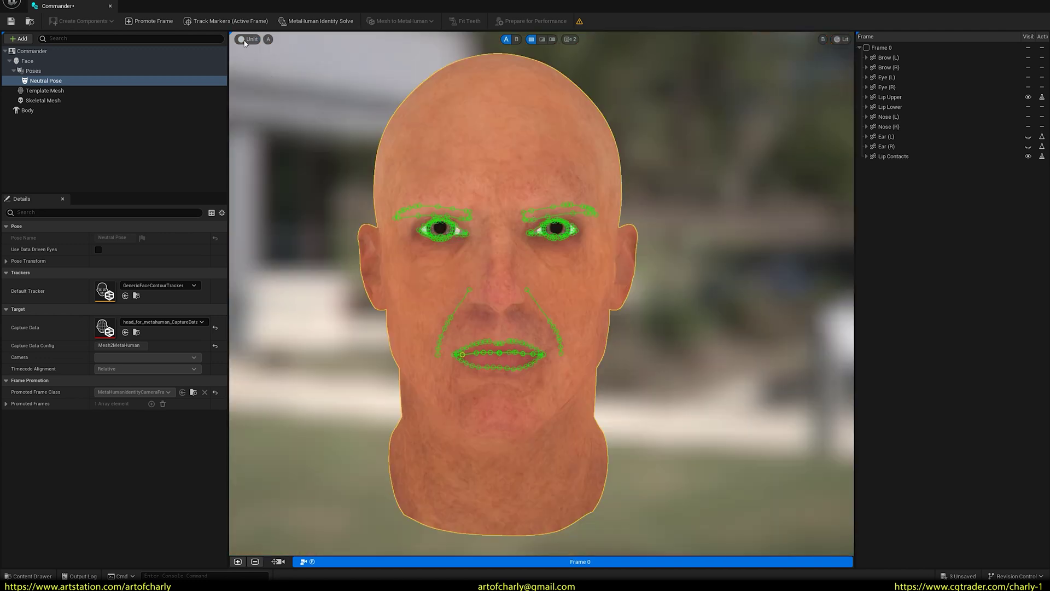
Solve the identity, compare the scan with the fitted mesh, and auto-rig Commander into a MetaHuman
{"action": "left_click", "coordinate": [309, 23]}
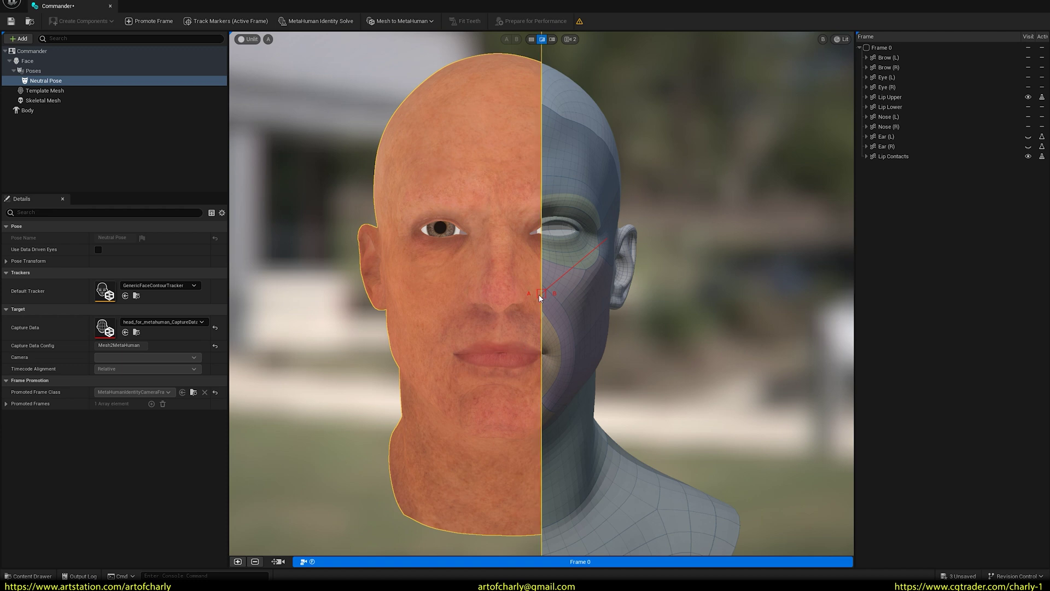
{"action": "mouse_move", "coordinate": [540, 293]}
{"action": "left_mouse_down"}
{"action": "mouse_move", "coordinate": [340, 296]}
{"action": "mouse_move", "coordinate": [553, 300]}
{"action": "left_mouse_up"}
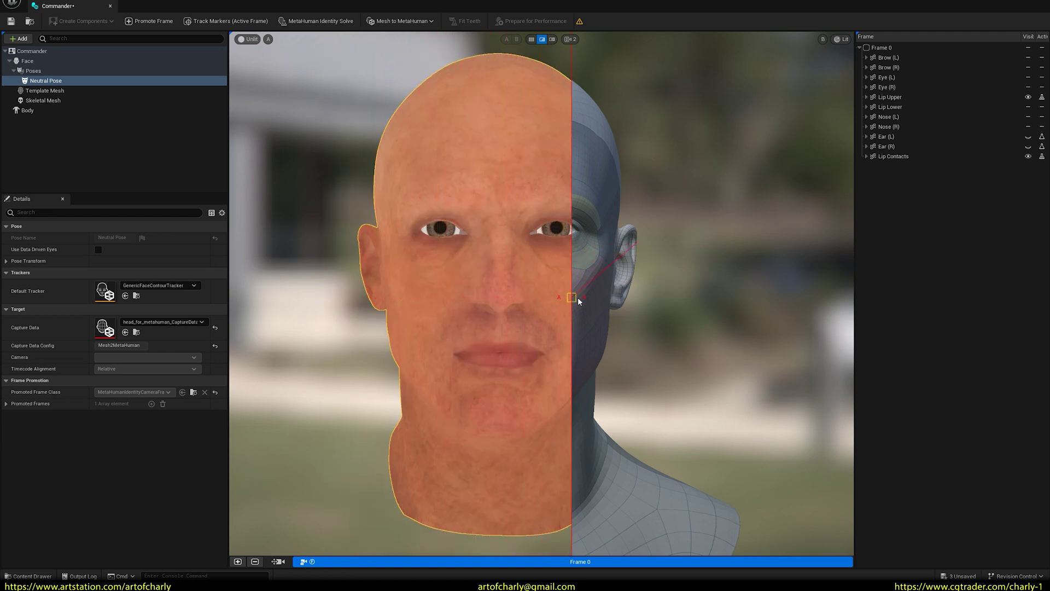
{"action": "left_click_drag", "start_coordinate": [552, 300], "coordinate": [650, 287]}
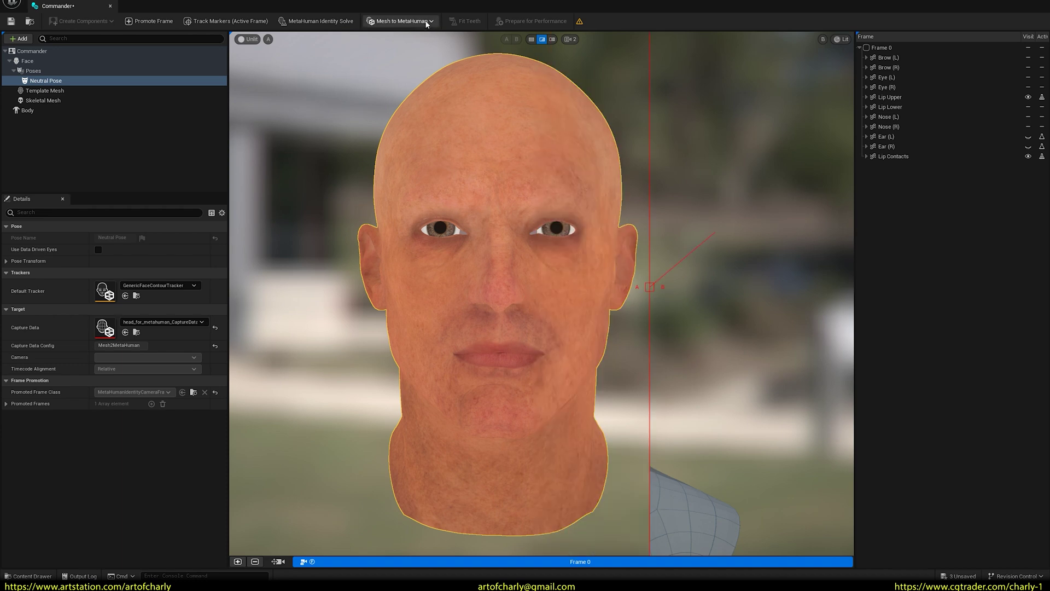
{"action": "left_click", "coordinate": [427, 22]}
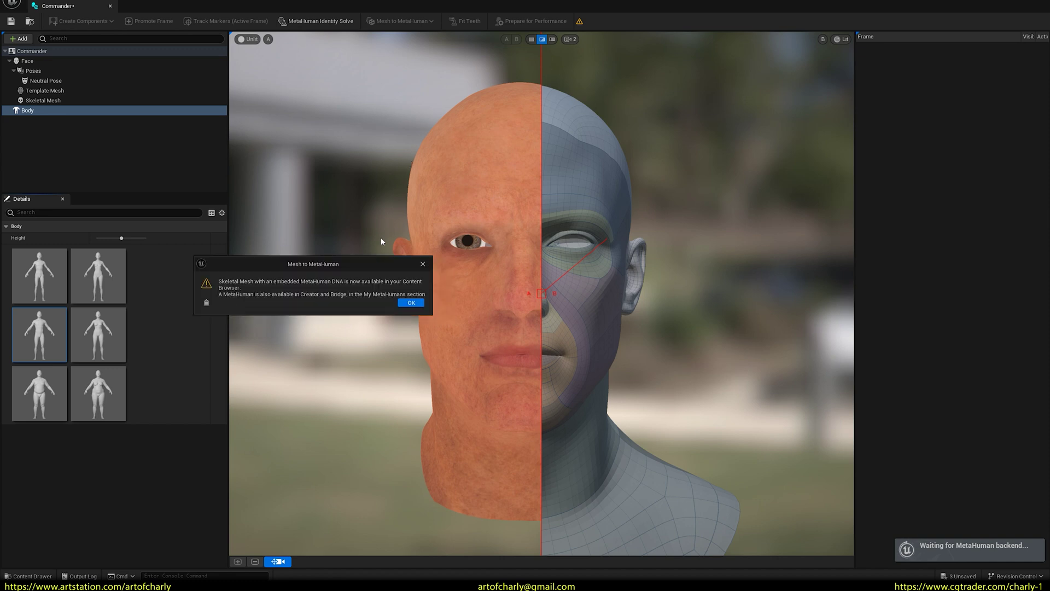
{"action": "left_click", "coordinate": [411, 304]}
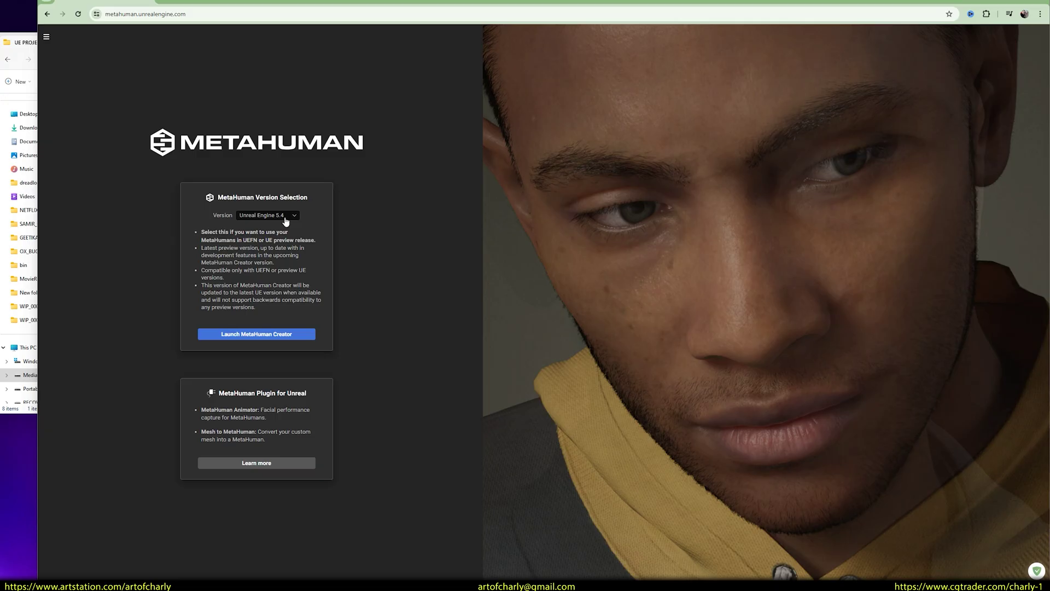
Launch MetaHuman Creator for Unreal Engine 5.4 and open Commander for editing
{"action": "left_click", "coordinate": [282, 216]}
{"action": "left_click", "coordinate": [279, 241]}
{"action": "left_click", "coordinate": [256, 333]}
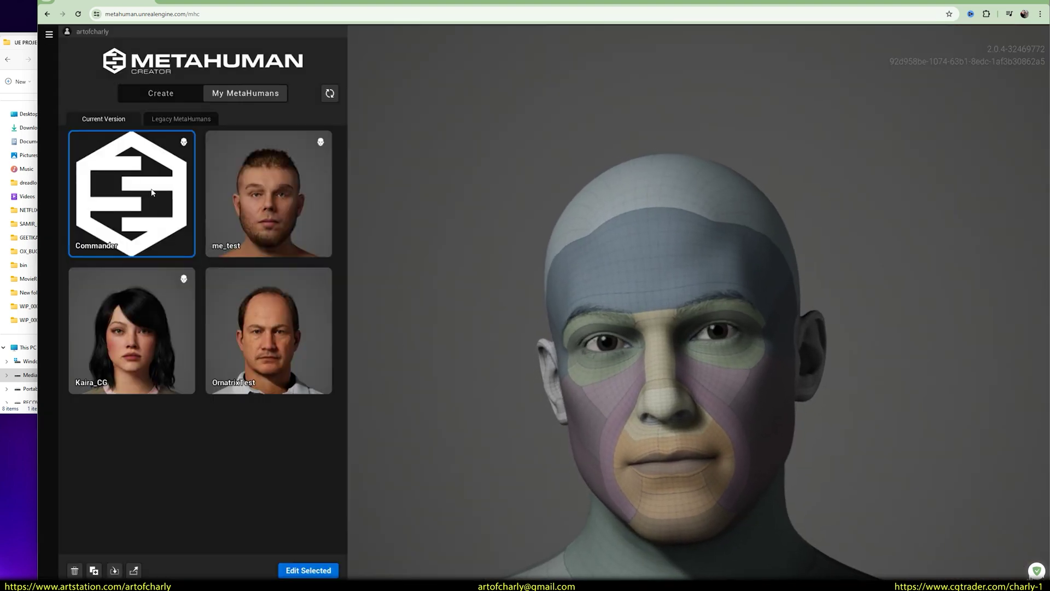
{"action": "left_click", "coordinate": [320, 572]}
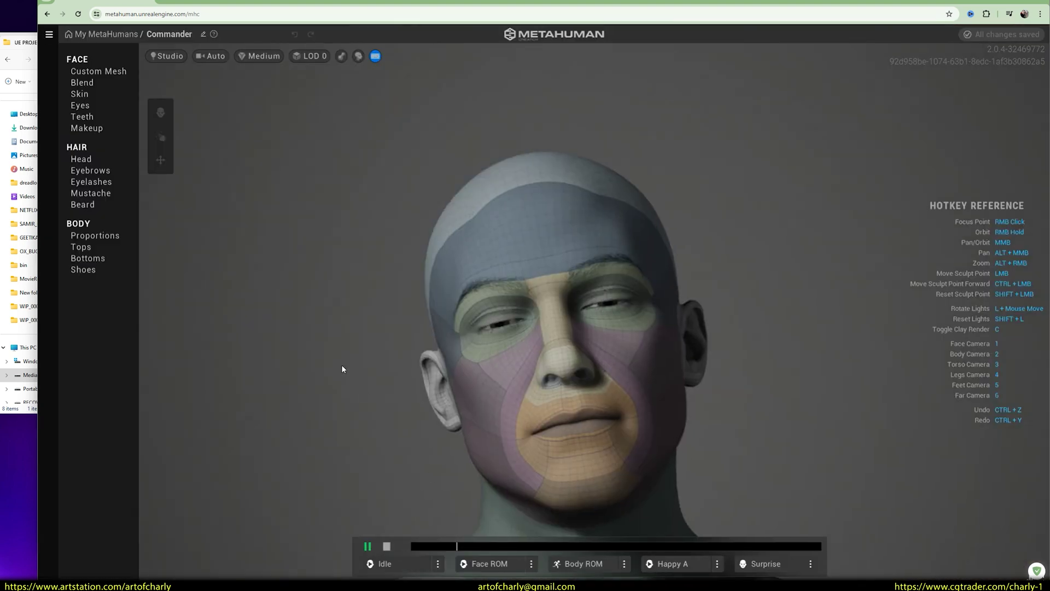
Stop the preview animation and render Commander at Epic (Ray Traced) quality
{"action": "left_click", "coordinate": [386, 545]}
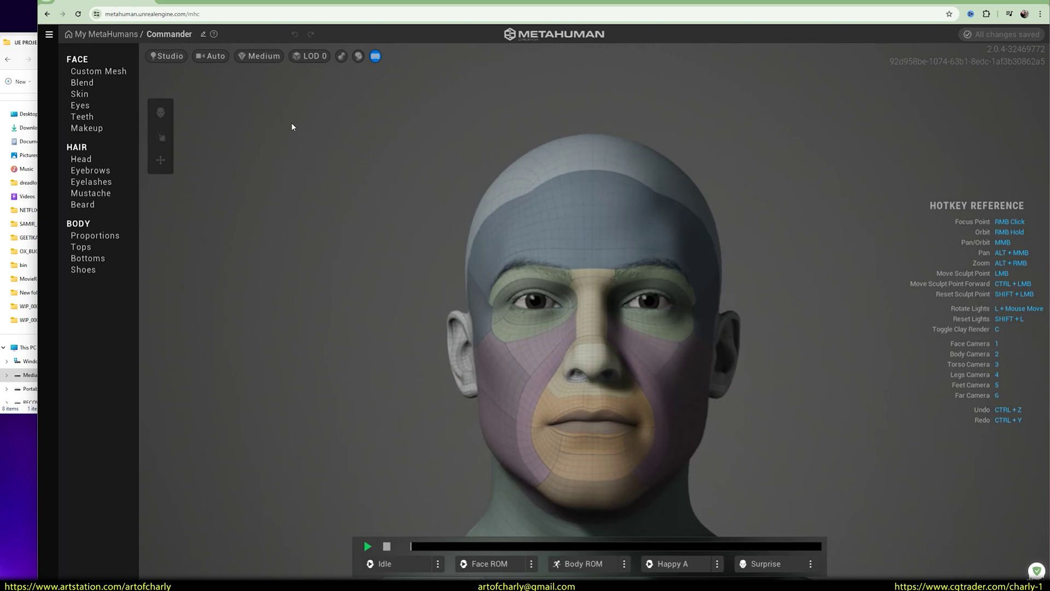
{"action": "left_click", "coordinate": [268, 58]}
{"action": "left_click", "coordinate": [274, 111]}
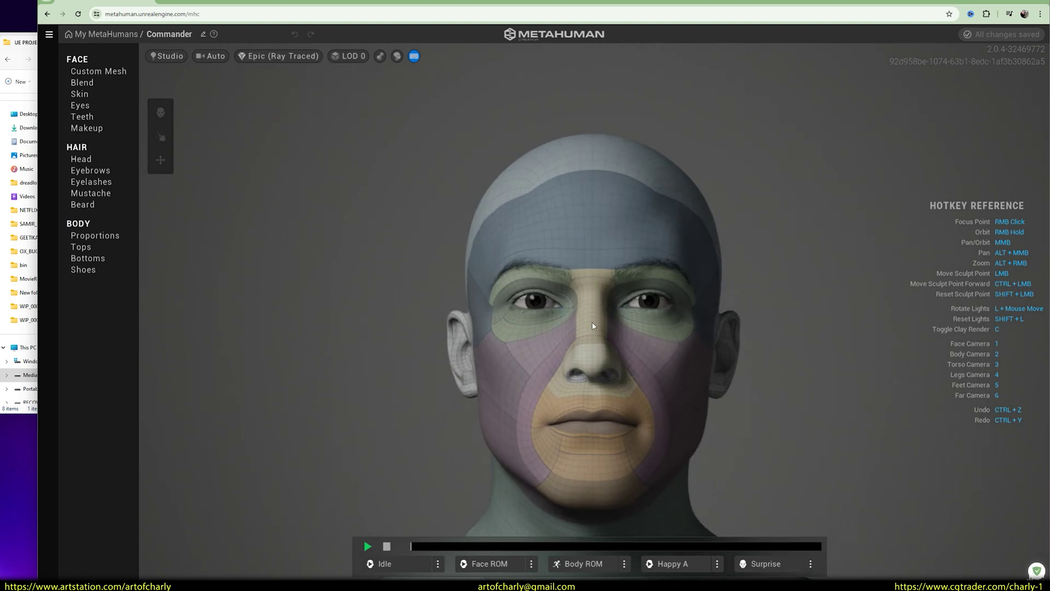
{"action": "right_click_drag", "start_coordinate": [607, 380], "coordinate": [566, 375]}
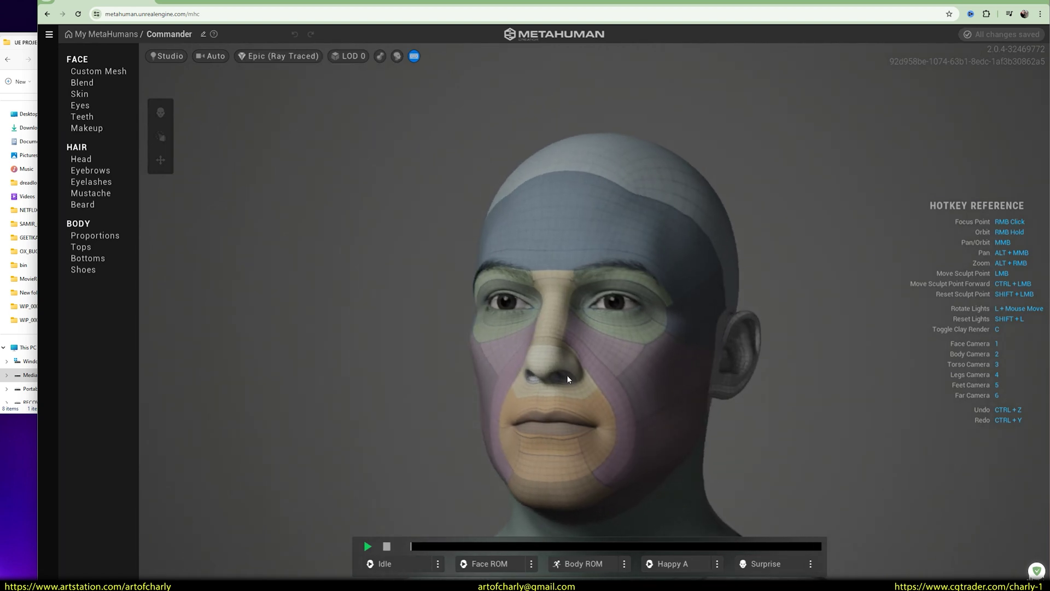
Give Commander a tan skin colour with Texture 0.6622, Contrast 0.12 and Roughness 0.59
{"action": "left_click", "coordinate": [80, 94]}
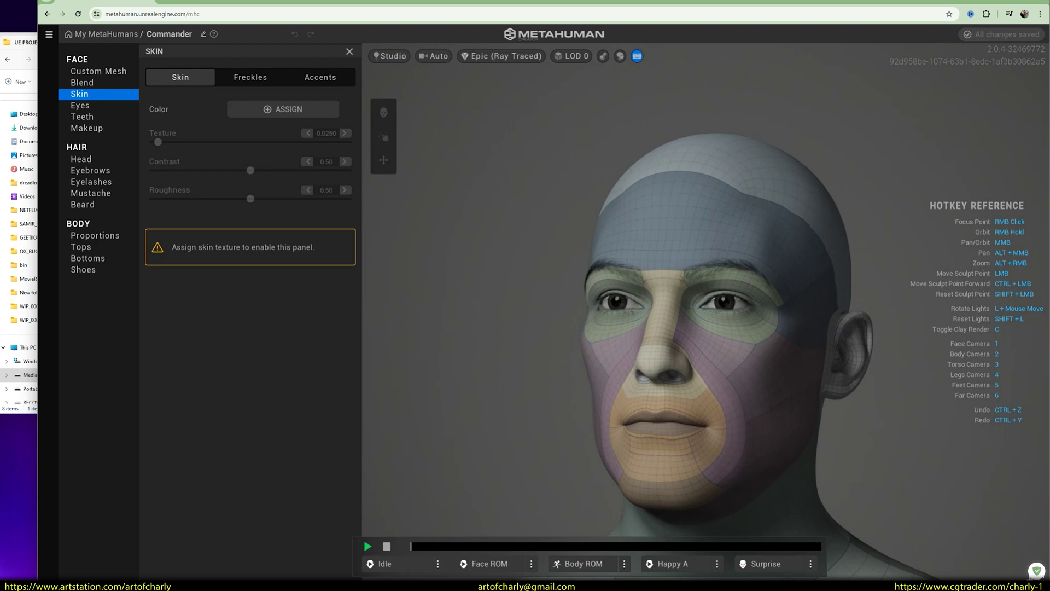
{"action": "left_click", "coordinate": [282, 109]}
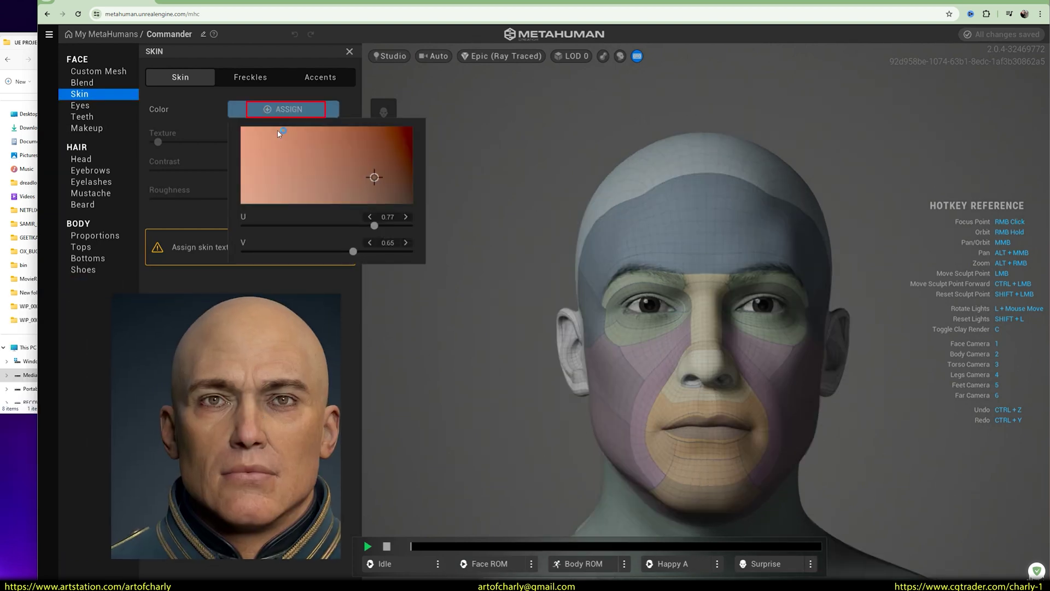
{"action": "left_click", "coordinate": [265, 179]}
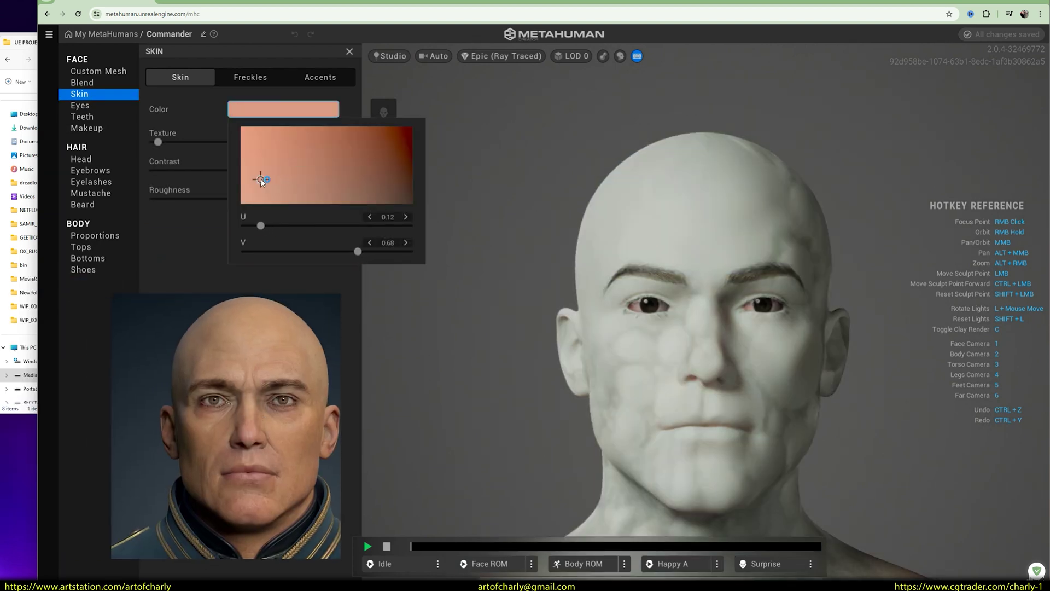
{"action": "left_click_drag", "start_coordinate": [262, 183], "coordinate": [298, 162]}
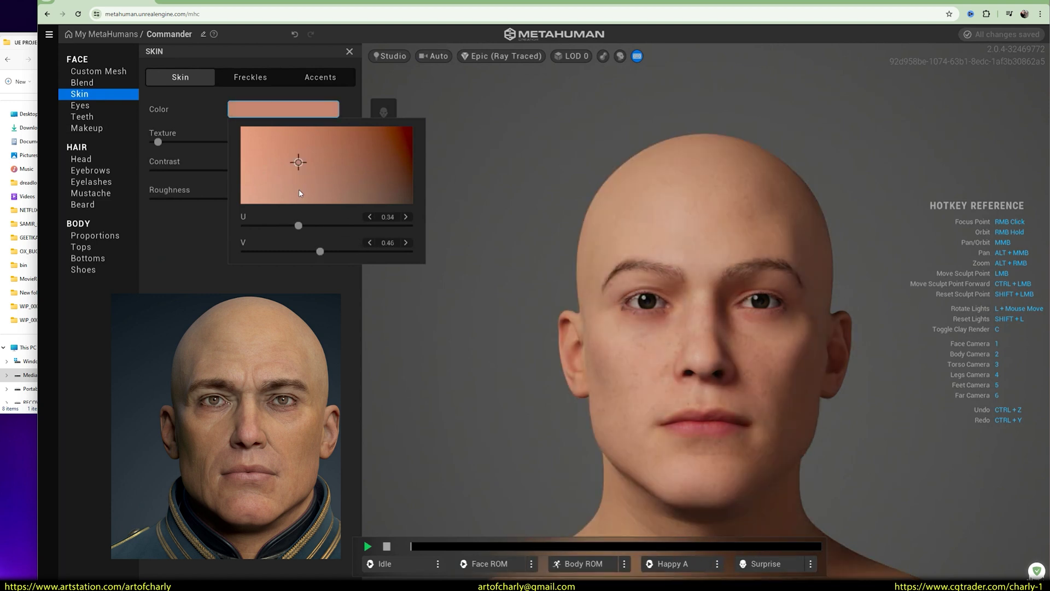
{"action": "mouse_move", "coordinate": [158, 143]}
{"action": "left_mouse_down"}
{"action": "mouse_move", "coordinate": [235, 143]}
{"action": "mouse_move", "coordinate": [177, 170]}
{"action": "left_mouse_up"}
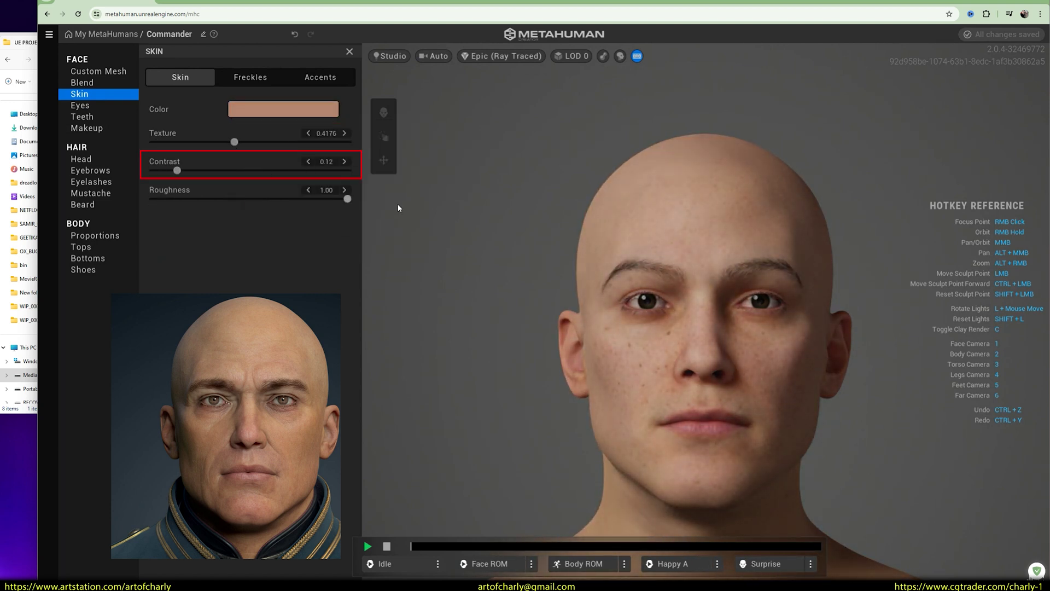
{"action": "left_click_drag", "start_coordinate": [347, 199], "coordinate": [268, 199]}
{"action": "left_click_drag", "start_coordinate": [234, 142], "coordinate": [282, 142]}
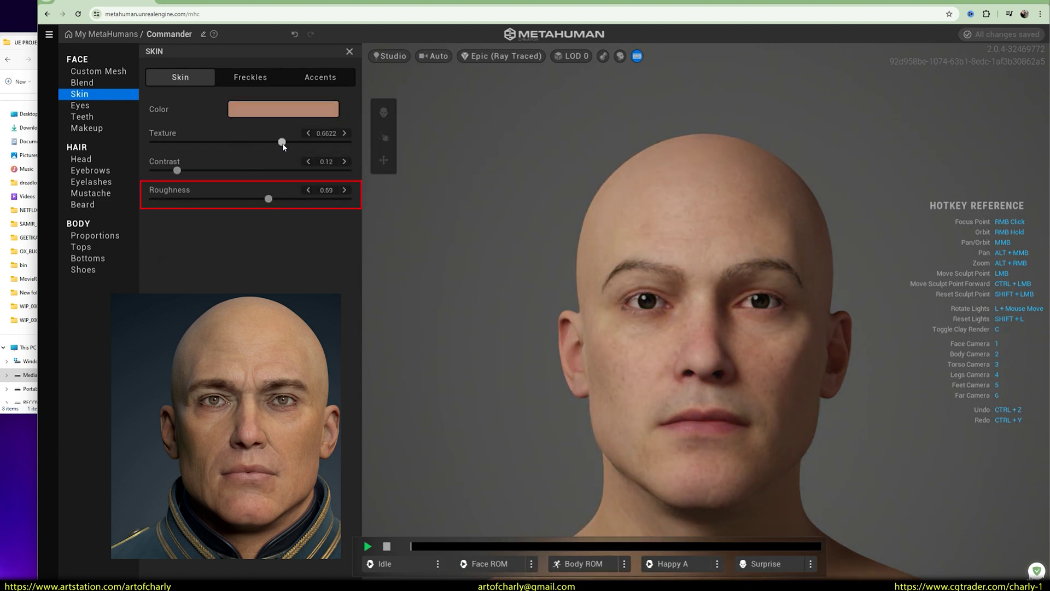
{"action": "left_click", "coordinate": [85, 107]}
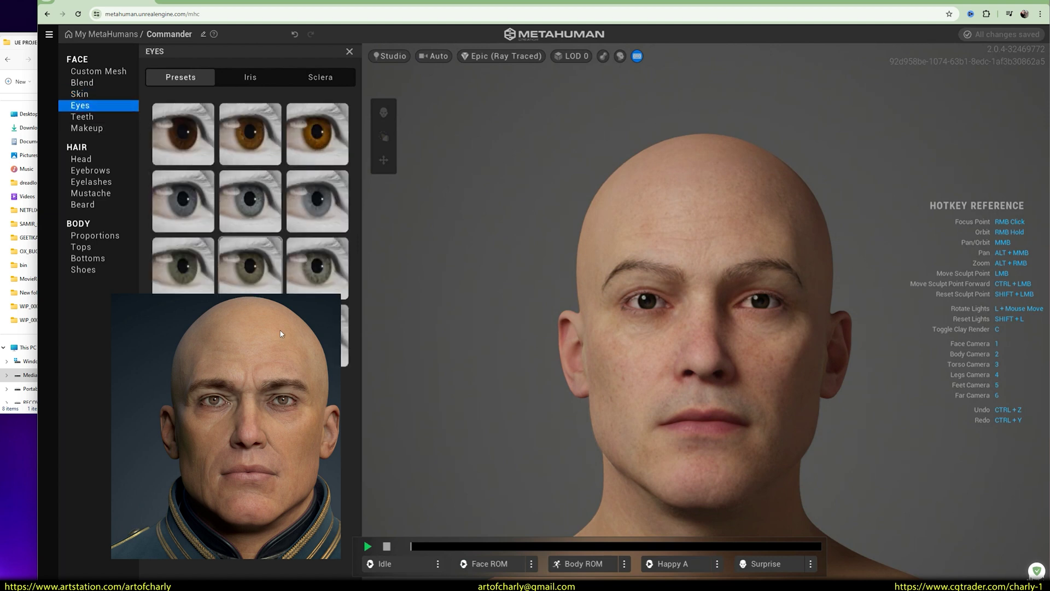
Switch the eyes to a brown preset and preview the head under Red Lantern lighting
{"action": "left_click", "coordinate": [184, 203]}
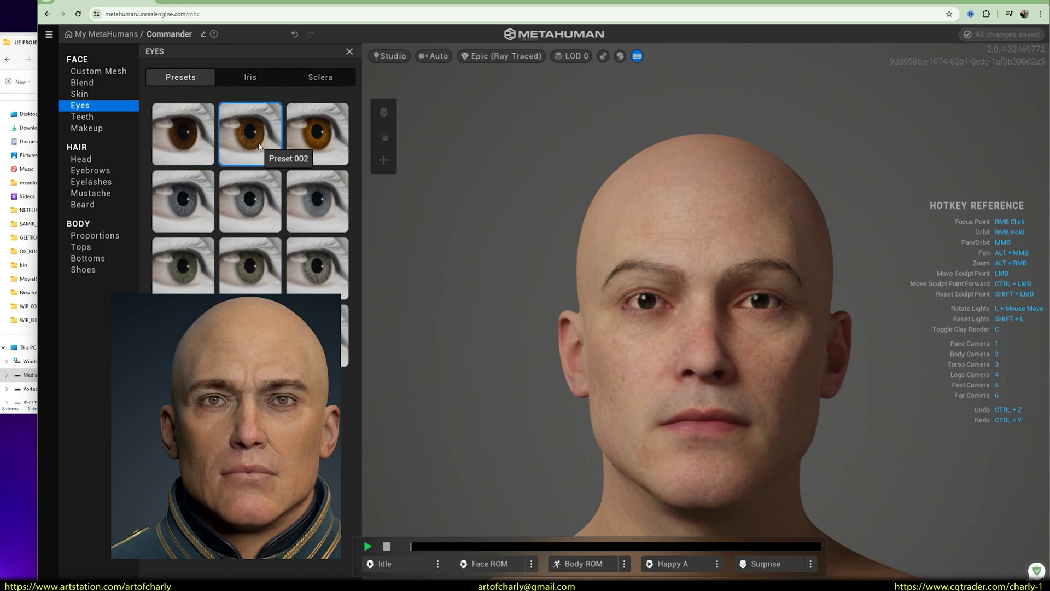
{"action": "left_click", "coordinate": [316, 155]}
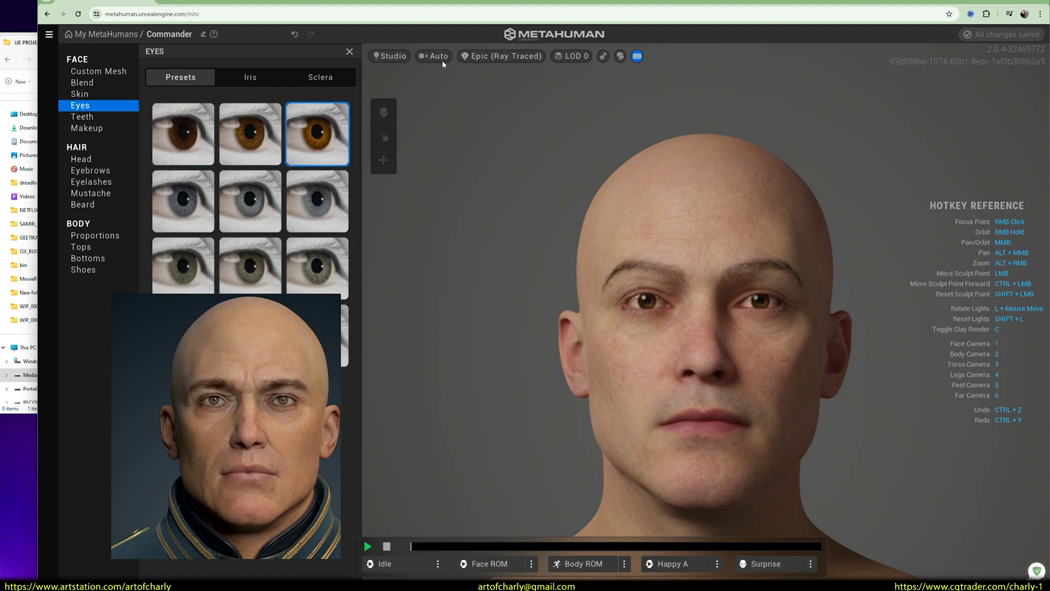
{"action": "left_click", "coordinate": [390, 56]}
{"action": "left_click", "coordinate": [414, 146]}
{"action": "left_click", "coordinate": [454, 150]}
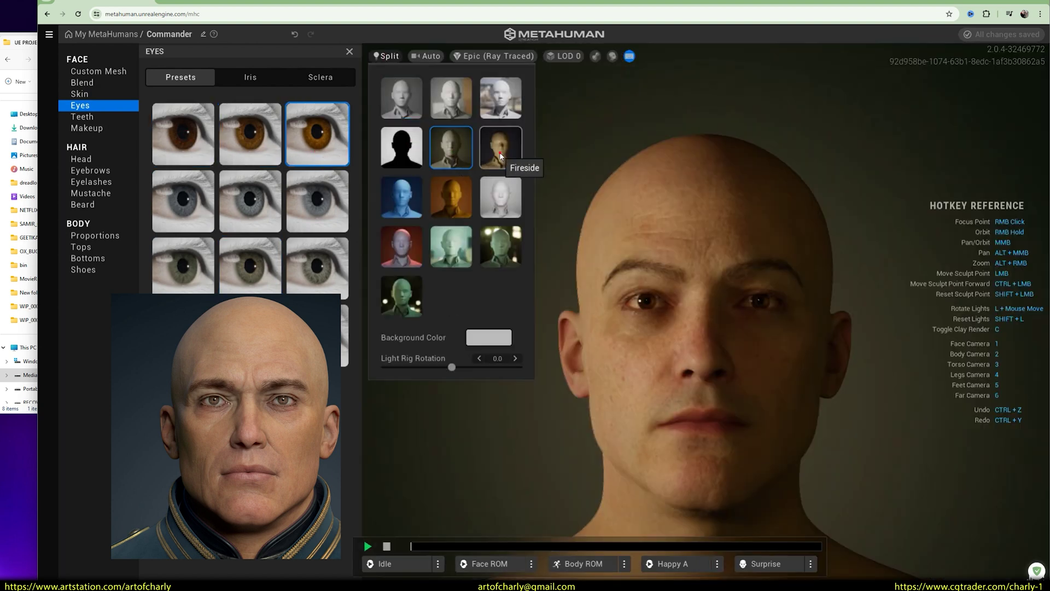
{"action": "left_click", "coordinate": [501, 156]}
{"action": "left_click", "coordinate": [501, 197]}
{"action": "left_click", "coordinate": [454, 196]}
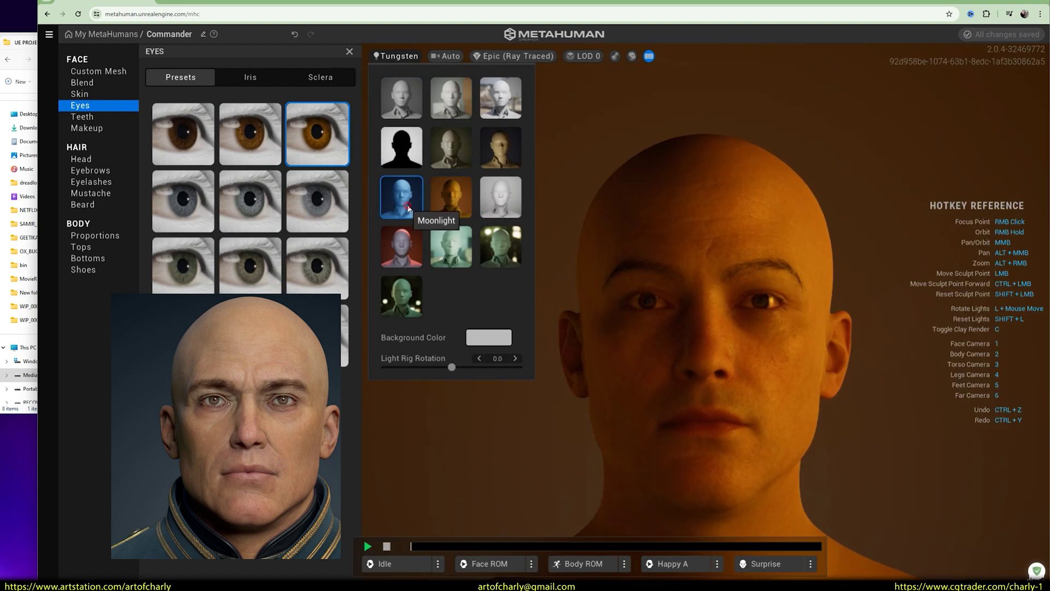
{"action": "left_click", "coordinate": [415, 243]}
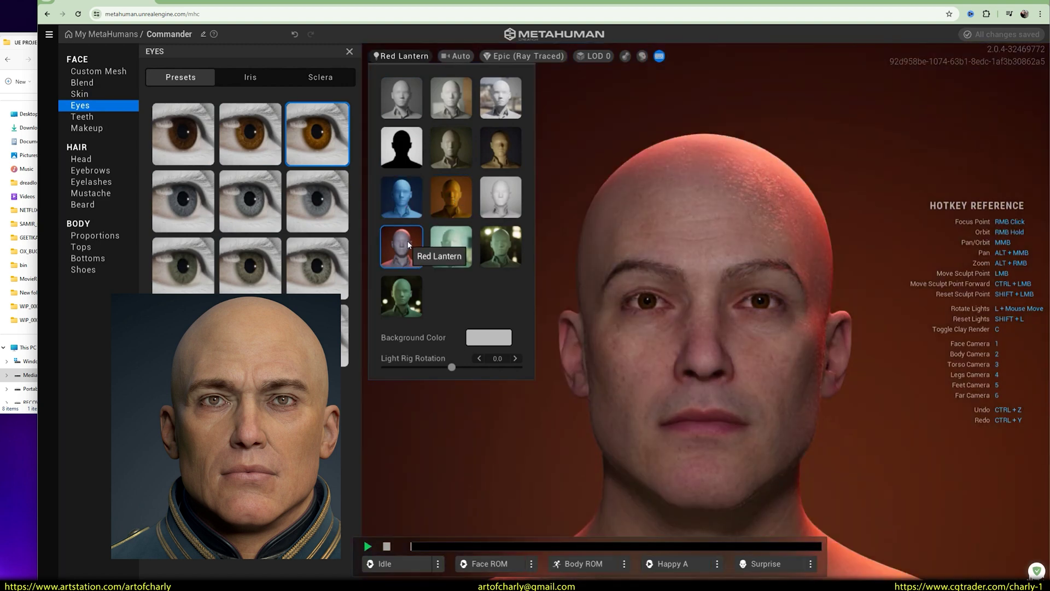
{"action": "left_click", "coordinate": [529, 454]}
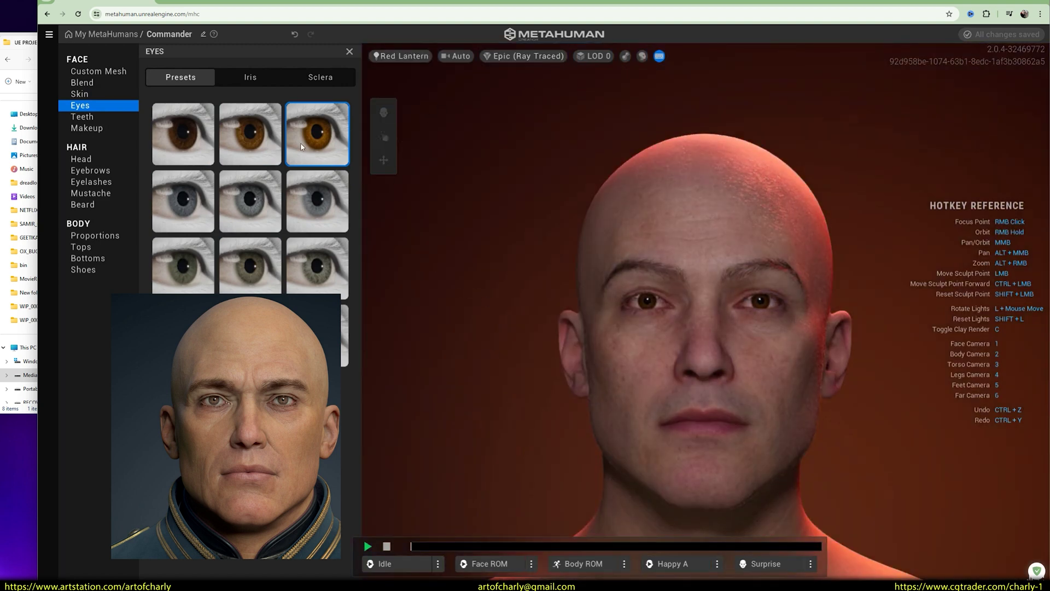
Adjust the iris base and detail colours, then review the sclera settings
{"action": "left_click", "coordinate": [250, 77]}
{"action": "left_click", "coordinate": [271, 144]}
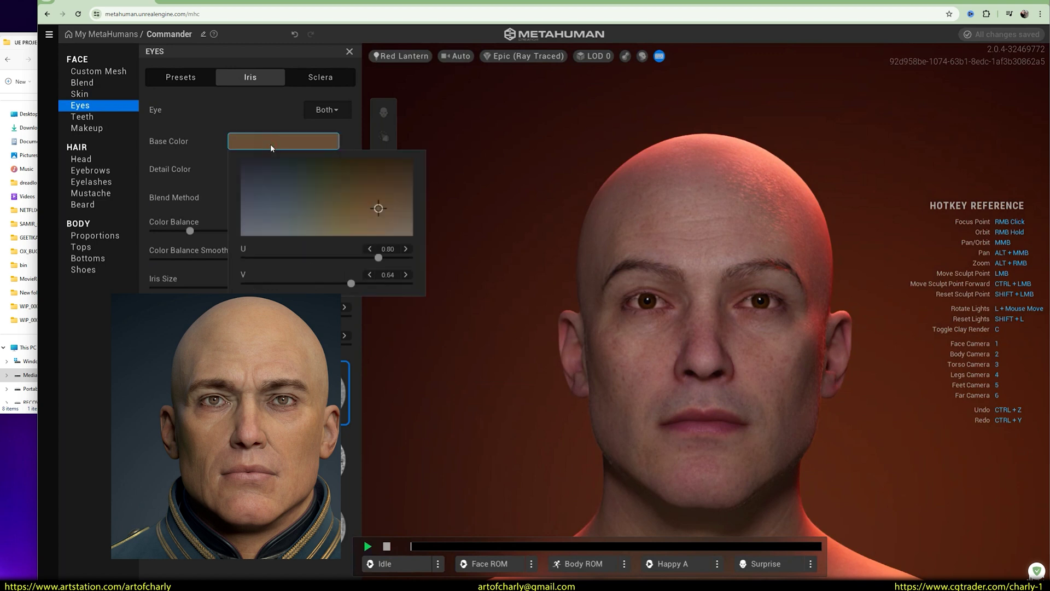
{"action": "mouse_move", "coordinate": [395, 222]}
{"action": "left_mouse_down"}
{"action": "mouse_move", "coordinate": [401, 234]}
{"action": "mouse_move", "coordinate": [264, 187]}
{"action": "mouse_move", "coordinate": [414, 247]}
{"action": "mouse_move", "coordinate": [258, 203]}
{"action": "mouse_move", "coordinate": [308, 192]}
{"action": "left_mouse_up"}
{"action": "left_click", "coordinate": [272, 169]}
{"action": "left_click", "coordinate": [199, 207]}
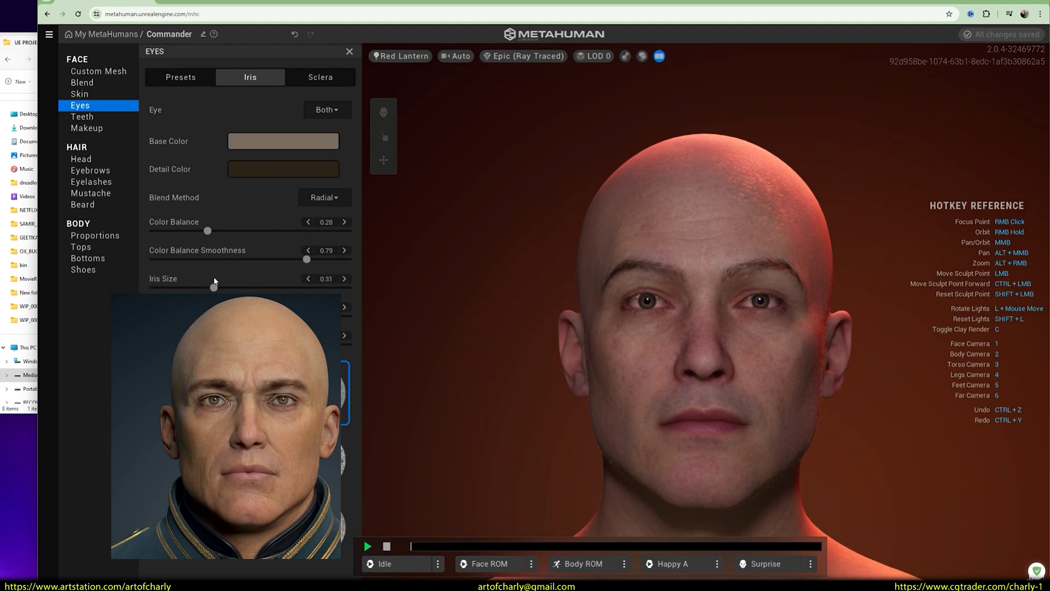
{"action": "left_click", "coordinate": [320, 81]}
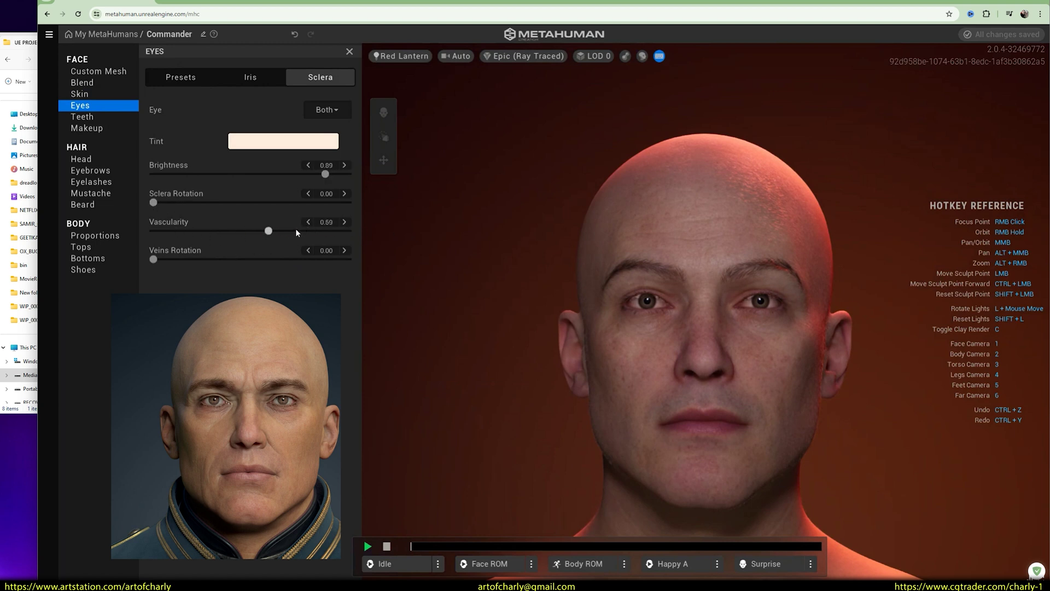
{"action": "left_click", "coordinate": [190, 79]}
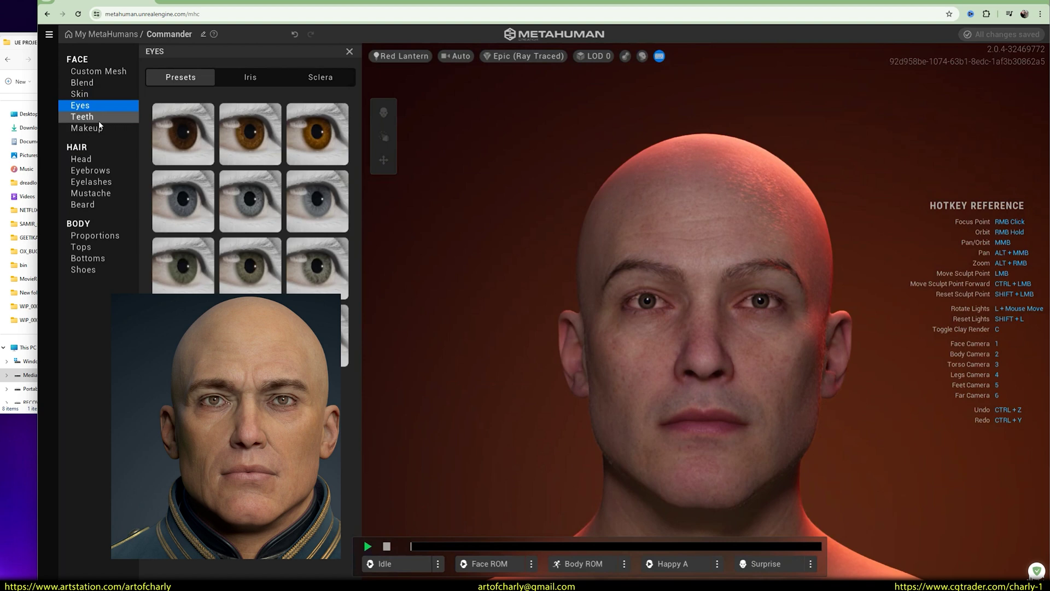
Light the head with the Split preset and rotate the lights onto the face's right side
{"action": "left_click", "coordinate": [401, 56]}
{"action": "left_click", "coordinate": [501, 197]}
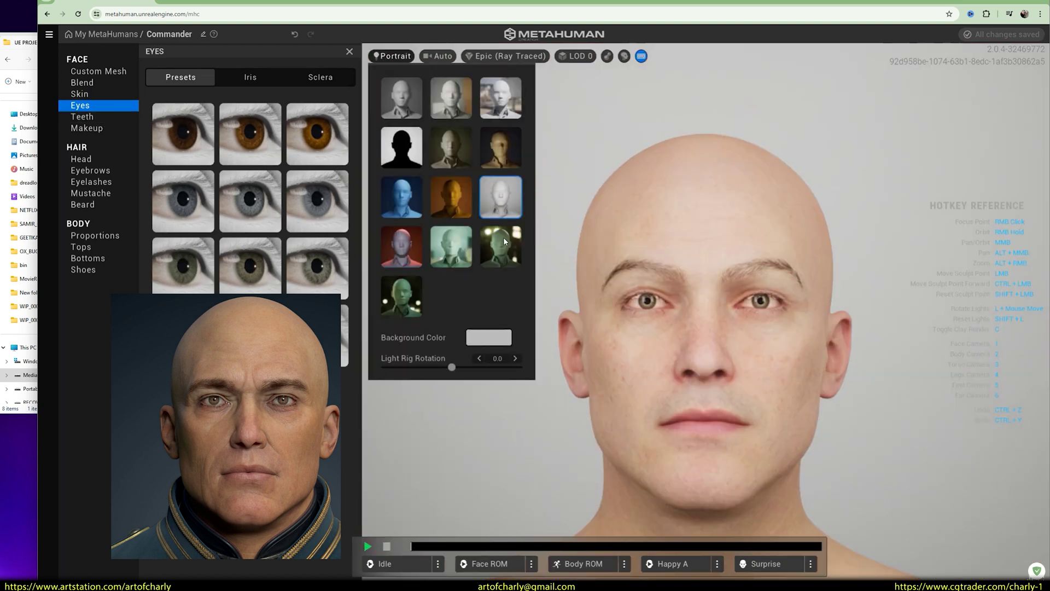
{"action": "left_click", "coordinate": [504, 241]}
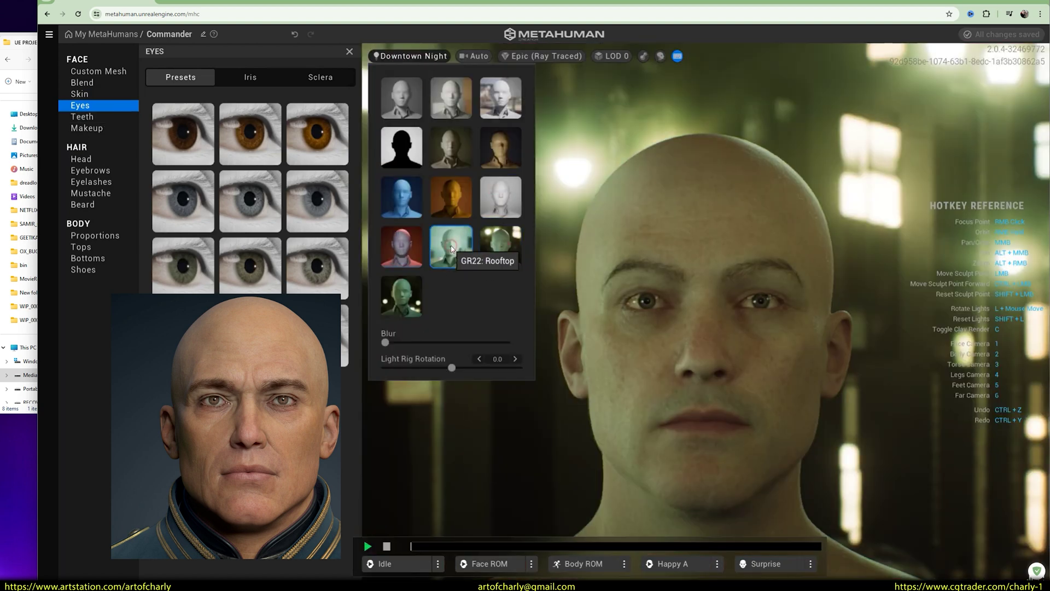
{"action": "left_click", "coordinate": [449, 246]}
{"action": "left_click", "coordinate": [457, 160]}
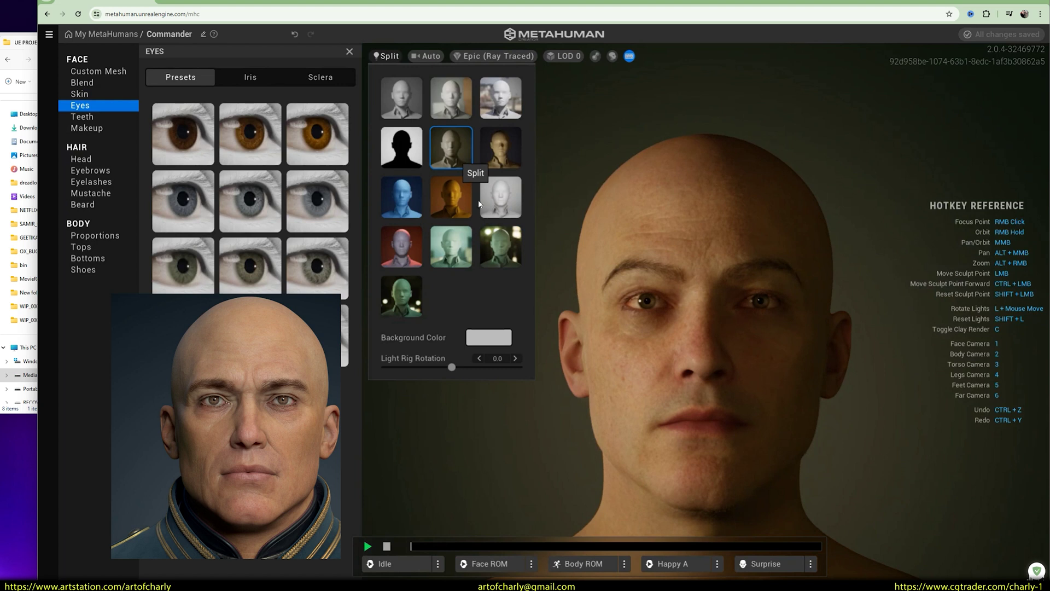
{"action": "left_click", "coordinate": [464, 450]}
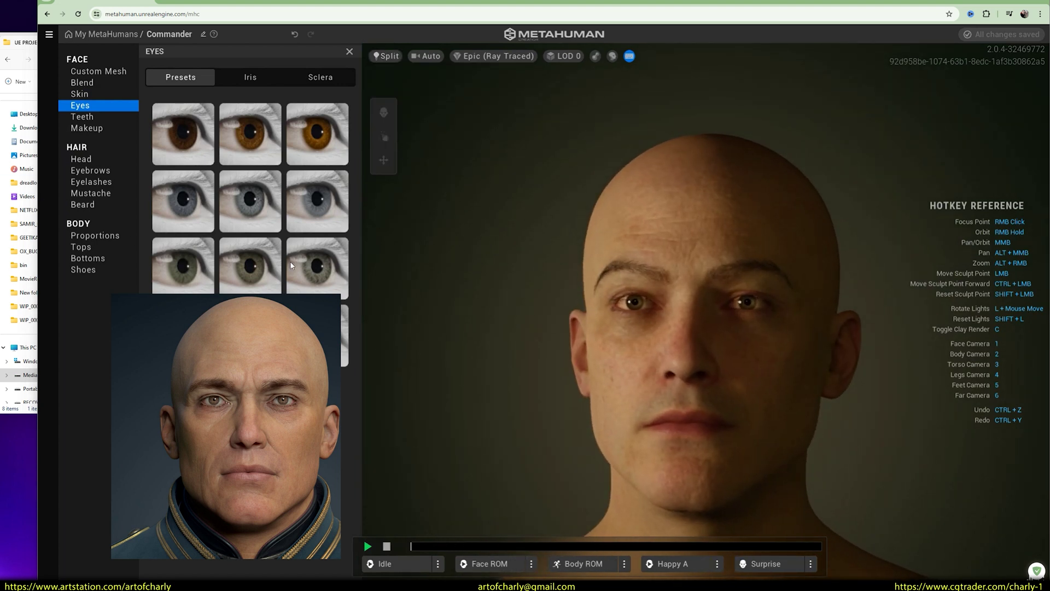
{"action": "left_click", "coordinate": [460, 378]}
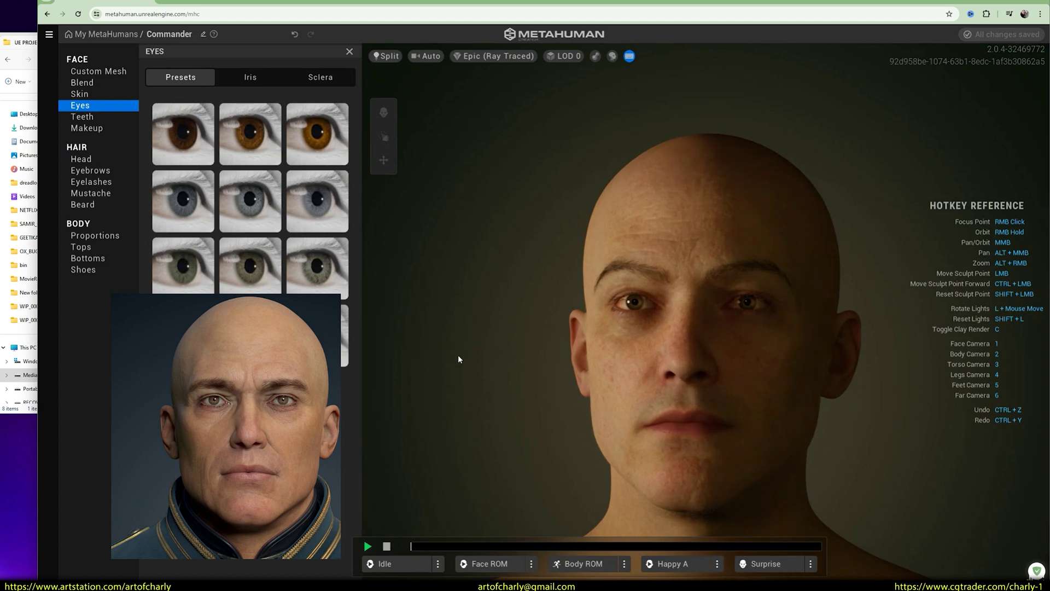
{"action": "key", "text": "l"}
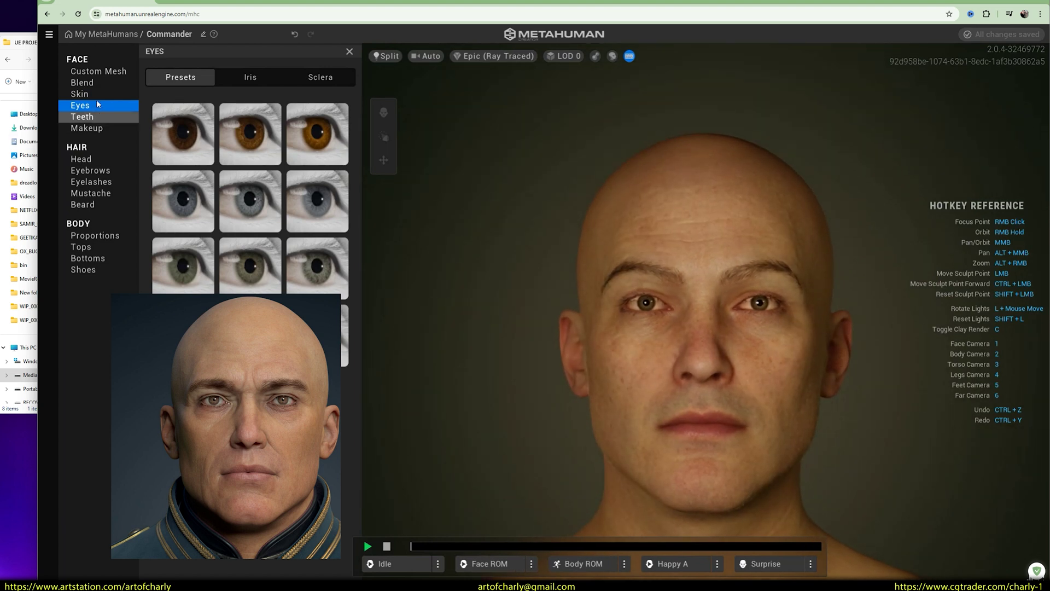
{"action": "left_click", "coordinate": [93, 171]}
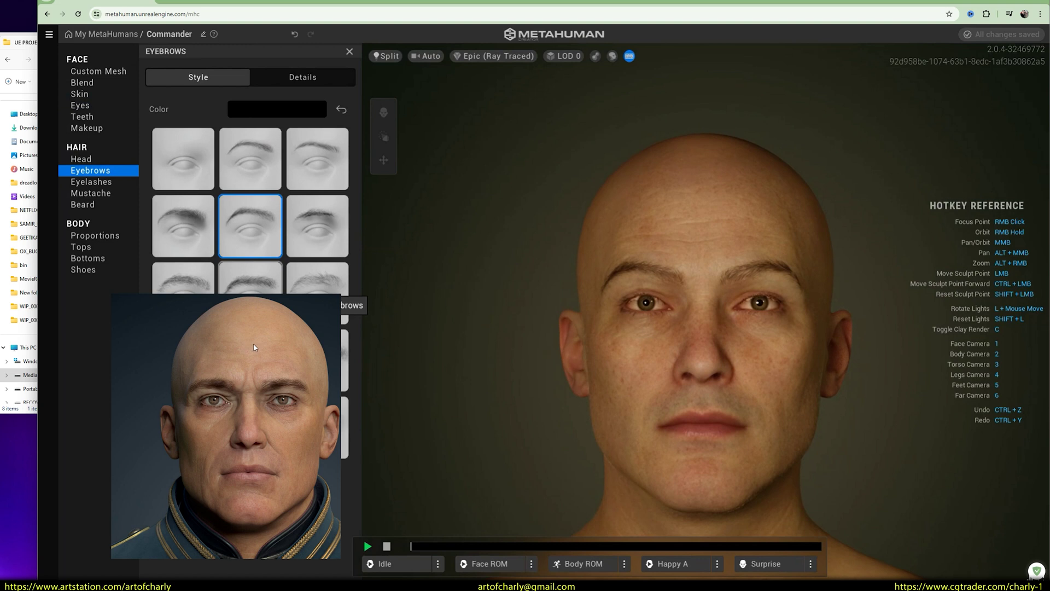
Apply Medium Unruly Eyebrows to Commander and play the Idle animation to preview them
{"action": "left_click_drag", "start_coordinate": [254, 348], "coordinate": [497, 448]}
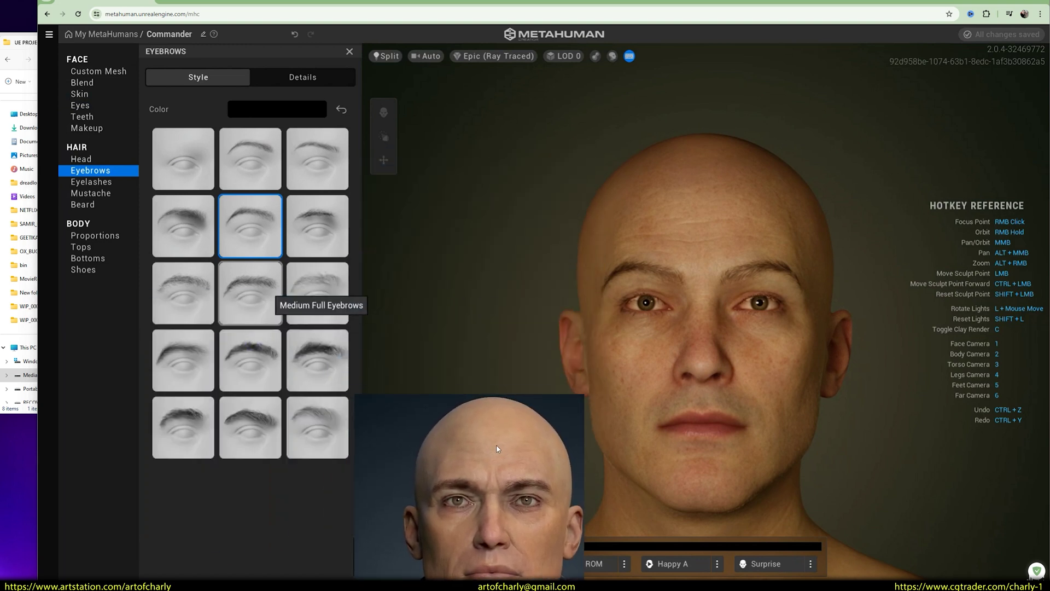
{"action": "left_click", "coordinate": [306, 358]}
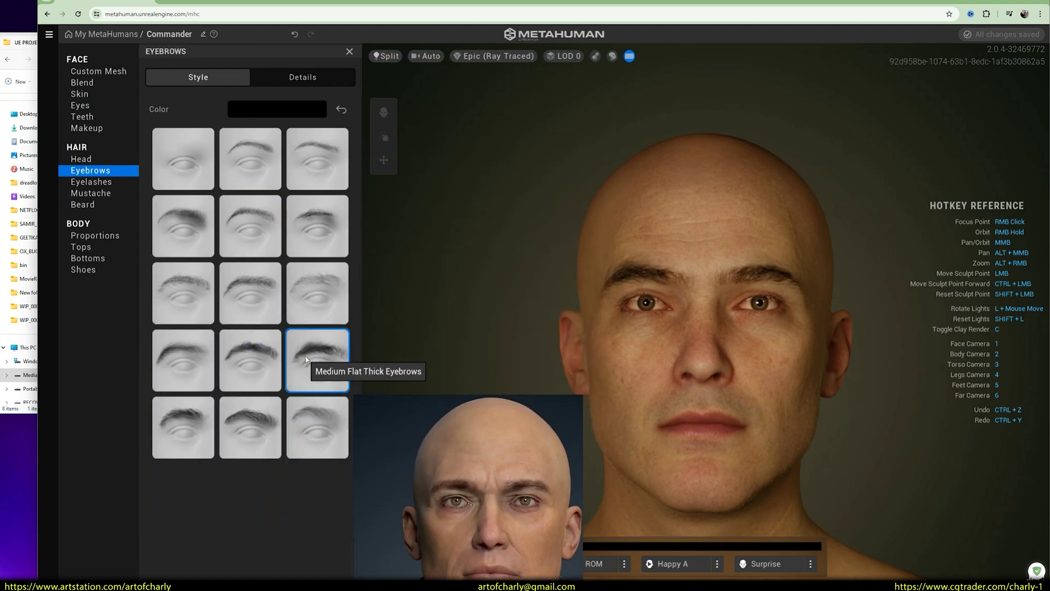
{"action": "left_click", "coordinate": [256, 366]}
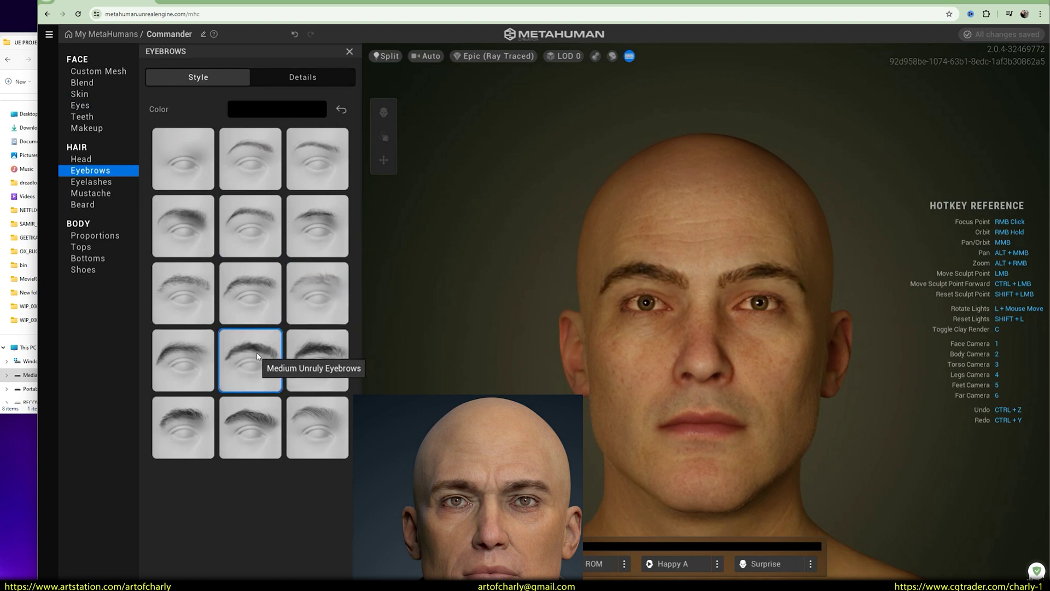
{"action": "left_click_drag", "start_coordinate": [491, 467], "coordinate": [260, 274]}
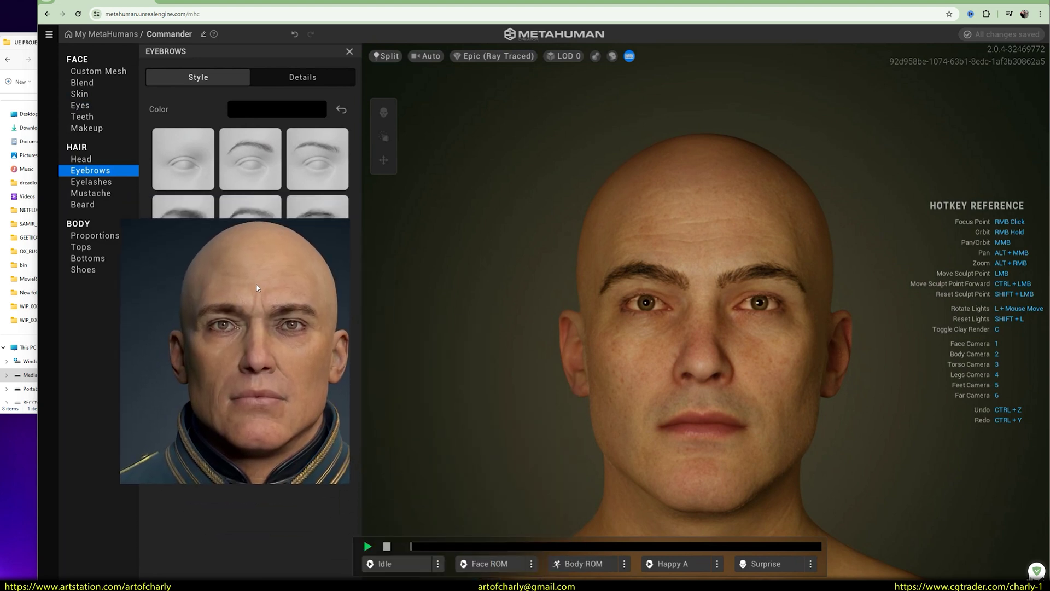
{"action": "left_click", "coordinate": [368, 545]}
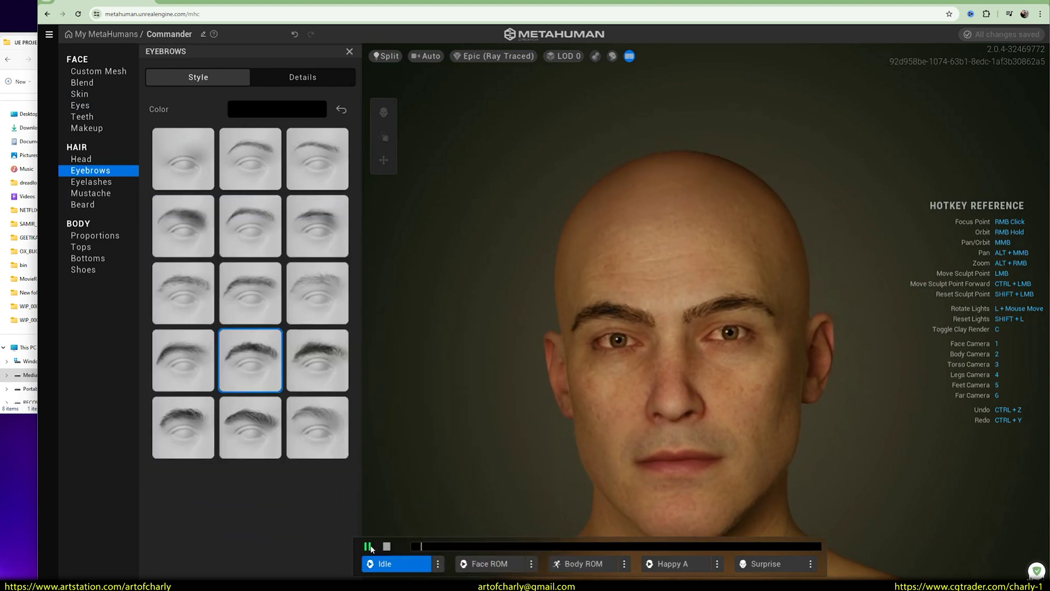
Preview Commander's Surprise, Sad, Happy and Anger expression poses
{"action": "left_click", "coordinate": [773, 568]}
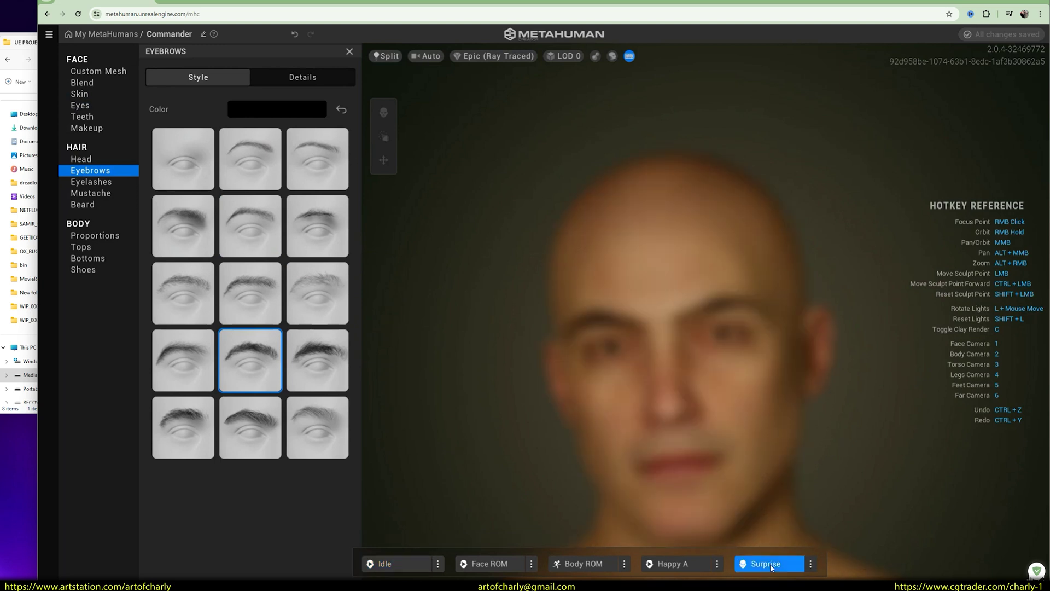
{"action": "left_click", "coordinate": [811, 568]}
{"action": "left_click", "coordinate": [841, 238]}
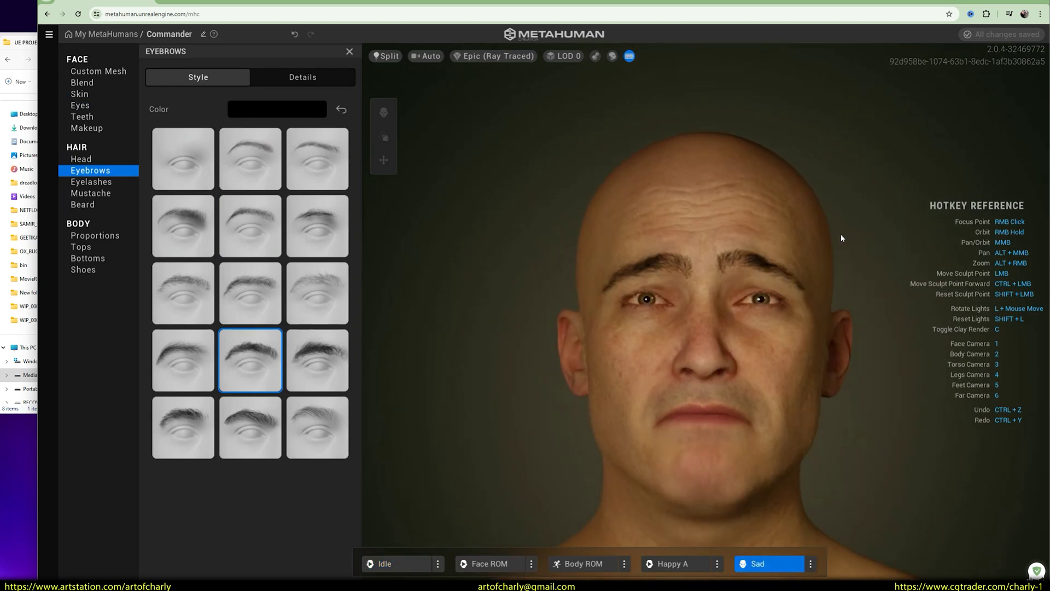
{"action": "left_click", "coordinate": [812, 564]}
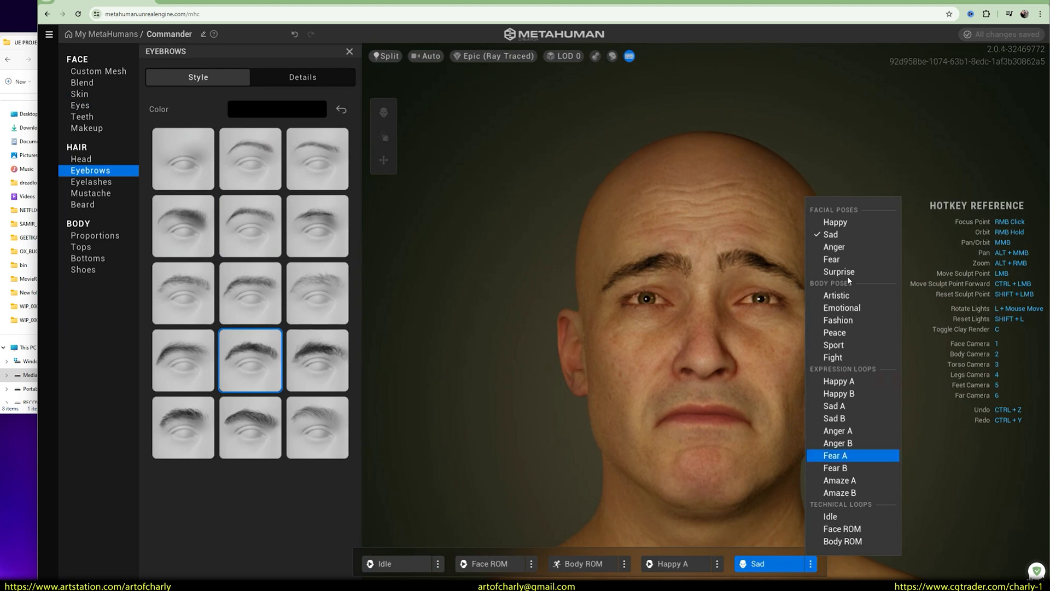
{"action": "left_click", "coordinate": [841, 224]}
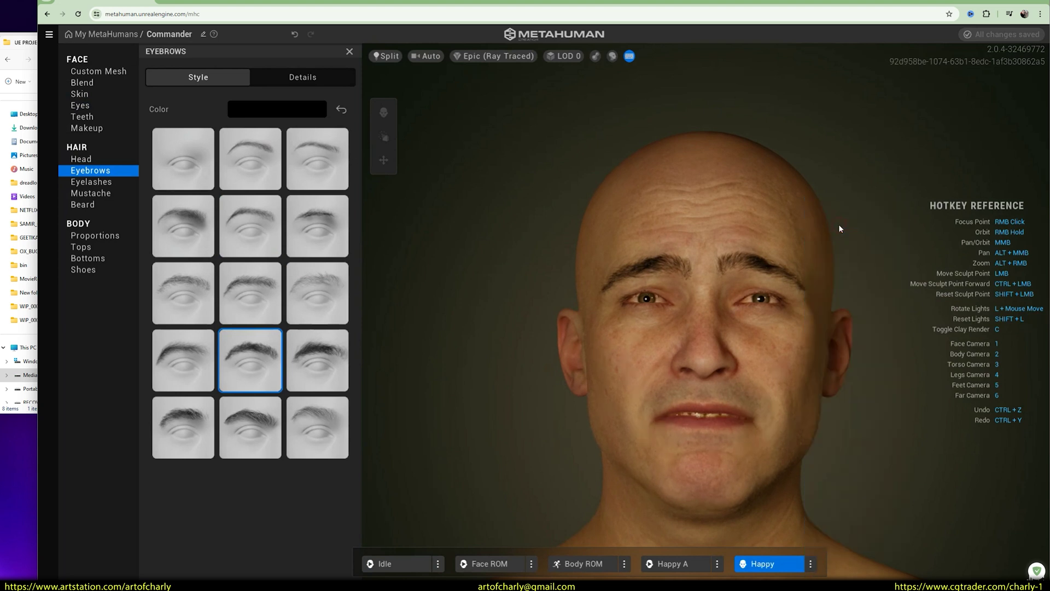
{"action": "left_click", "coordinate": [812, 565]}
{"action": "left_click", "coordinate": [838, 272]}
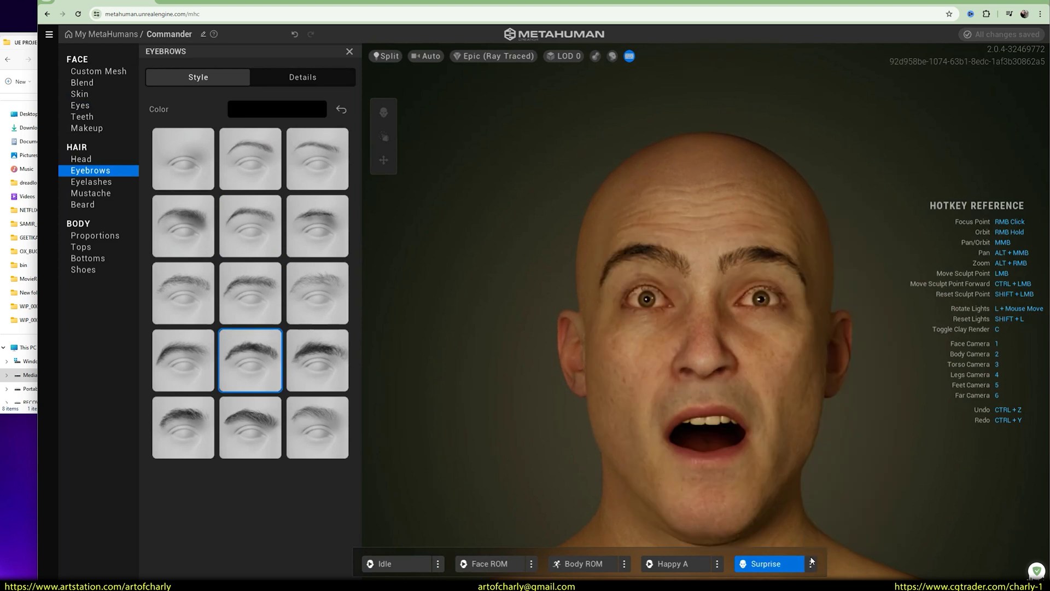
{"action": "left_click", "coordinate": [810, 563]}
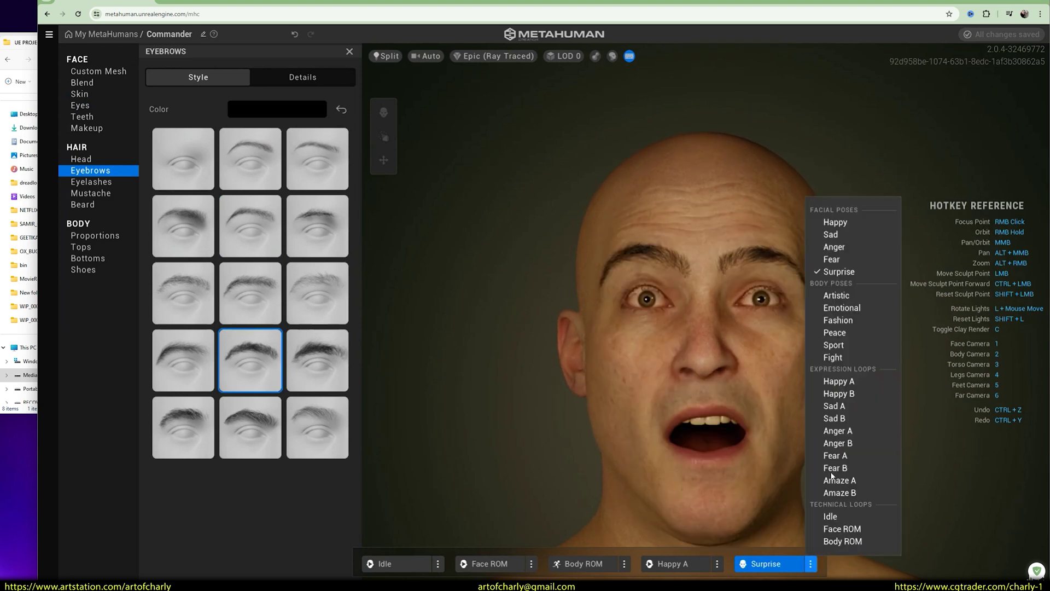
{"action": "left_click", "coordinate": [839, 246]}
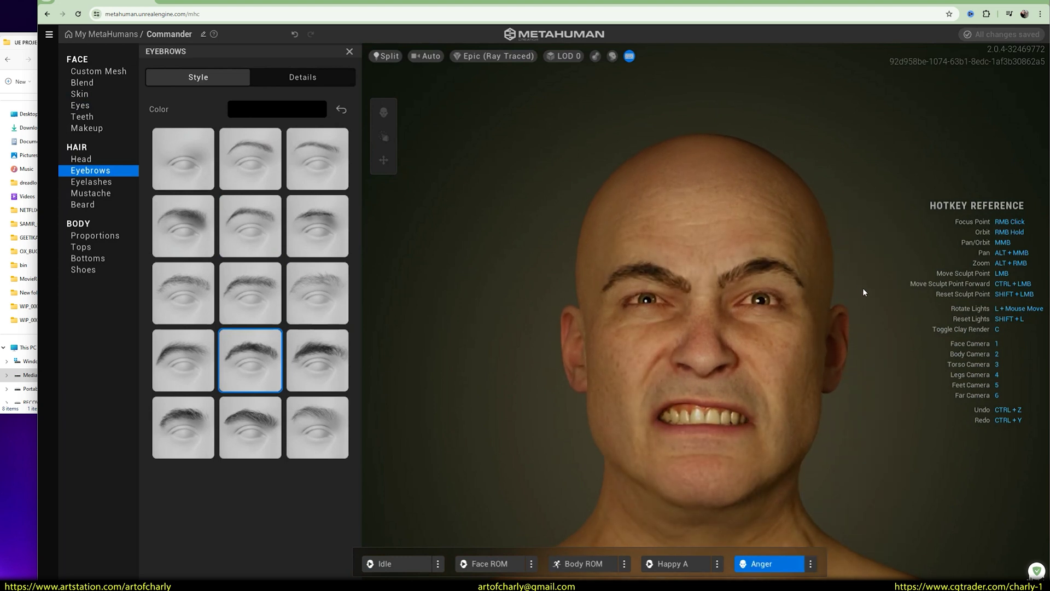
Replace the Happy A slot with Sad, stop Face ROM playback, and return to My MetaHumans
{"action": "left_click", "coordinate": [811, 567]}
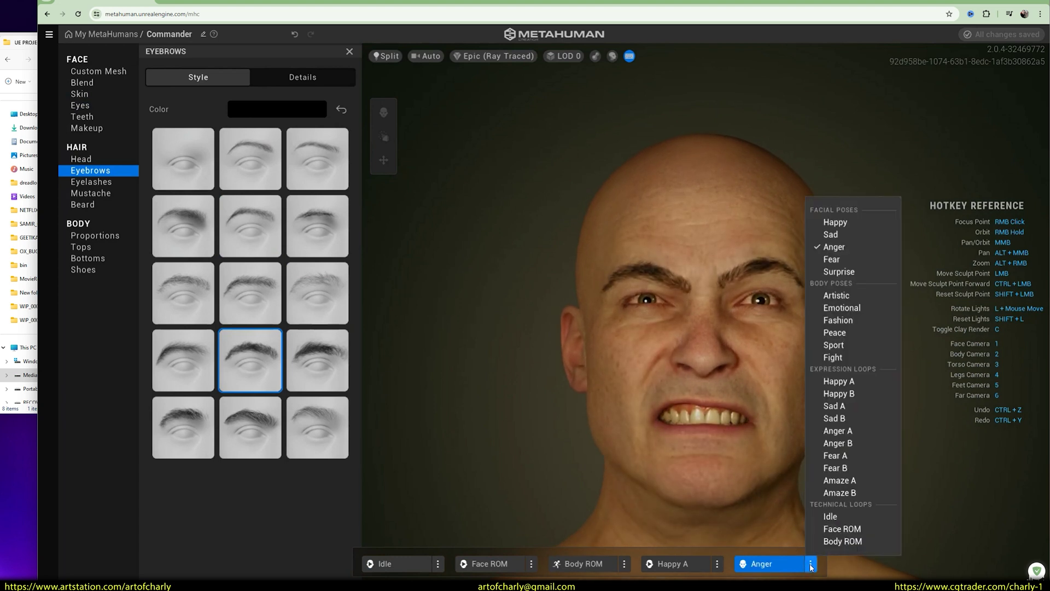
{"action": "left_click", "coordinate": [812, 565]}
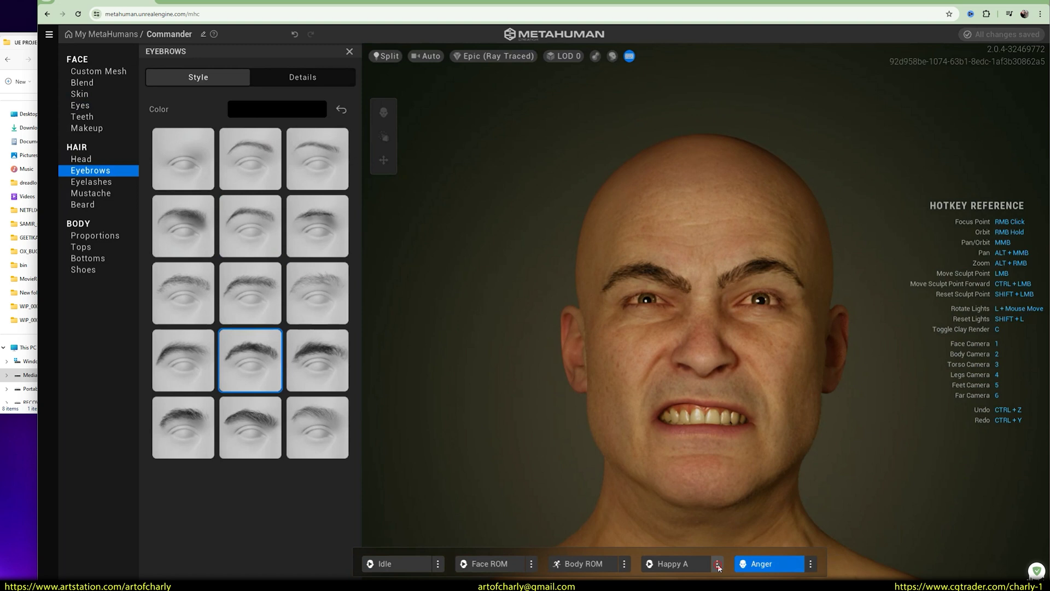
{"action": "left_click", "coordinate": [717, 564]}
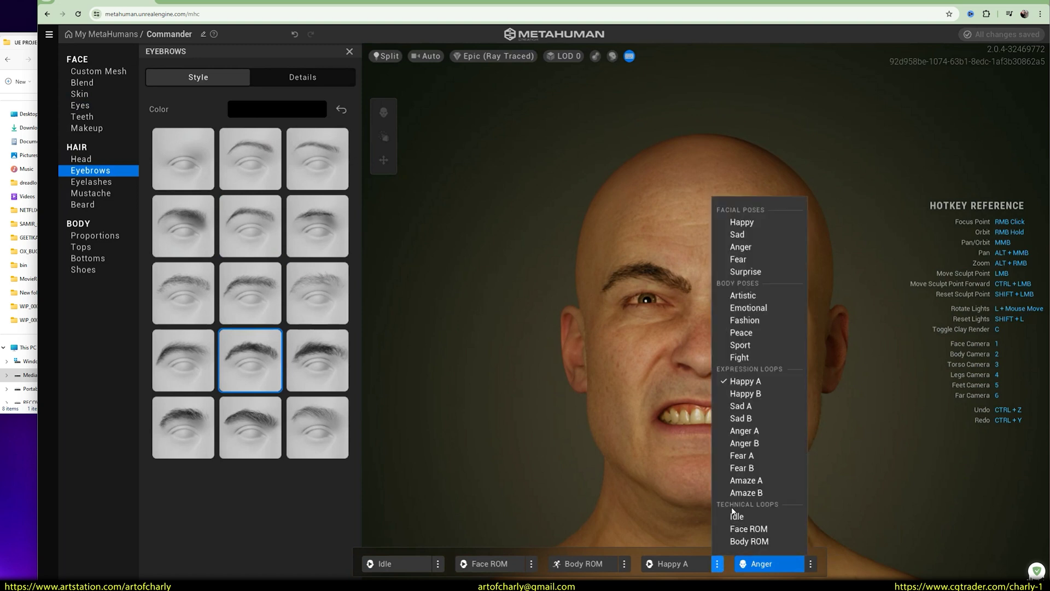
{"action": "left_click", "coordinate": [747, 237]}
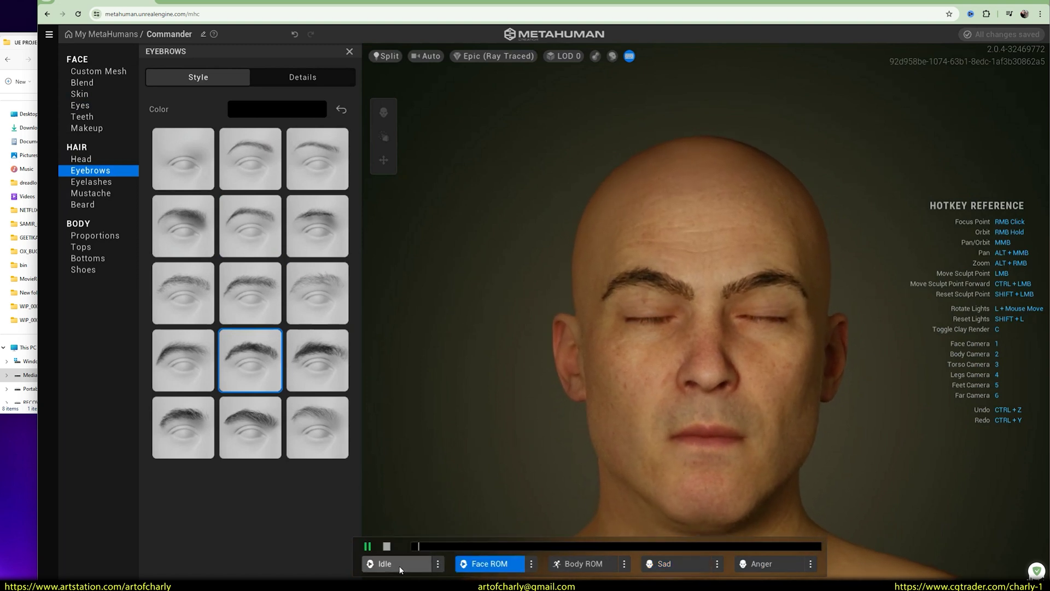
{"action": "left_click", "coordinate": [387, 546]}
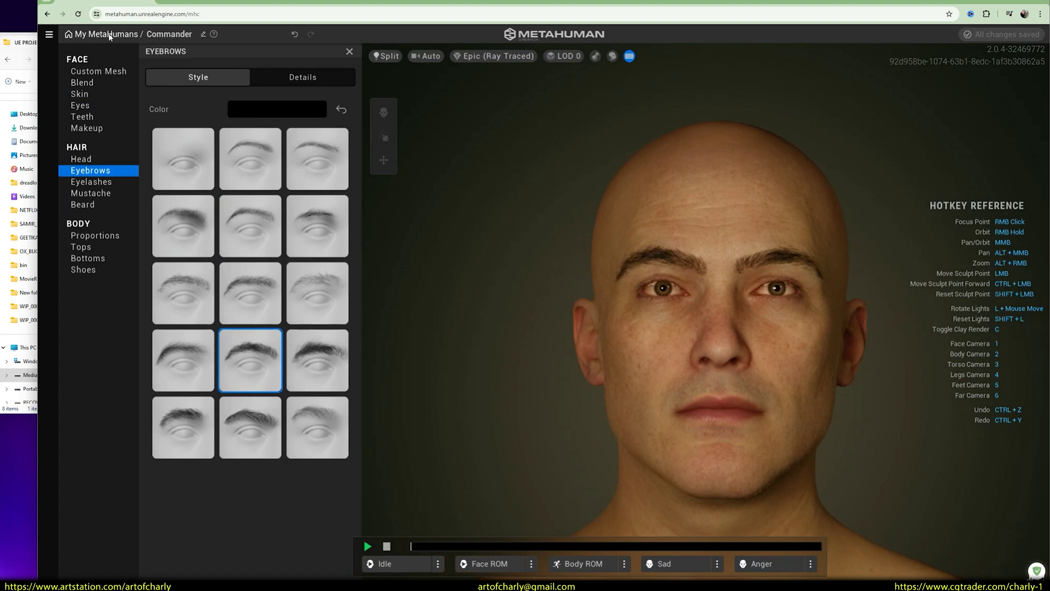
{"action": "left_click", "coordinate": [110, 36]}
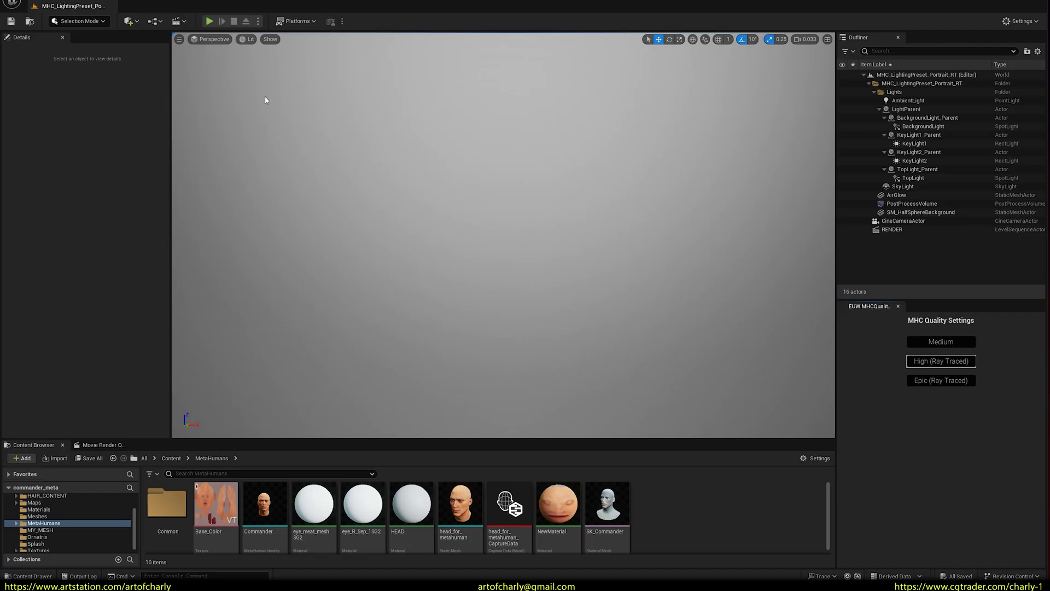
Open Quixel Bridge and select Commander under My MetaHumans
{"action": "left_click", "coordinate": [106, 1]}
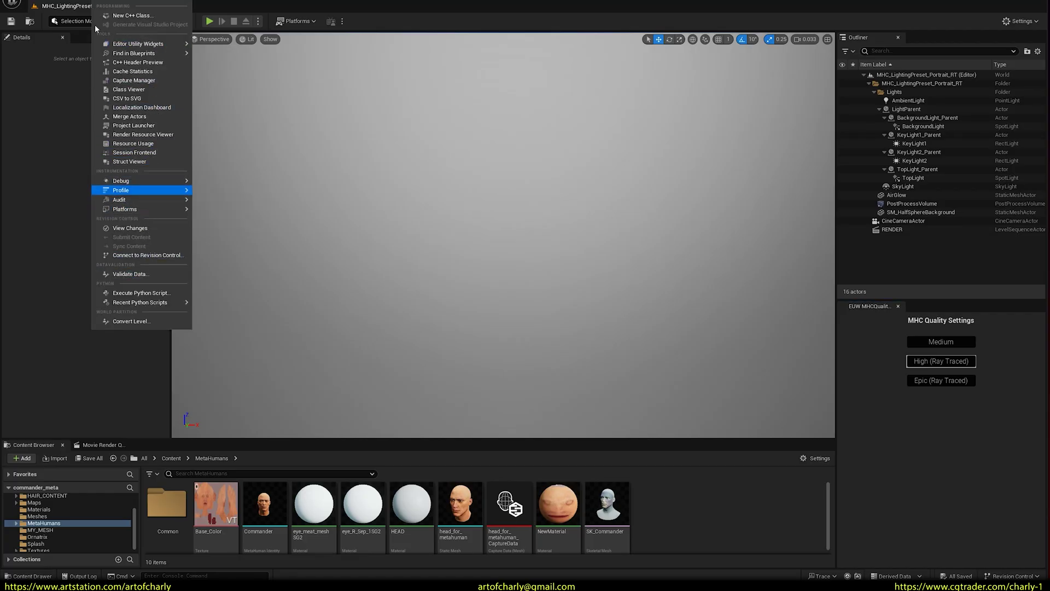
{"action": "mouse_move", "coordinate": [74, 2]}
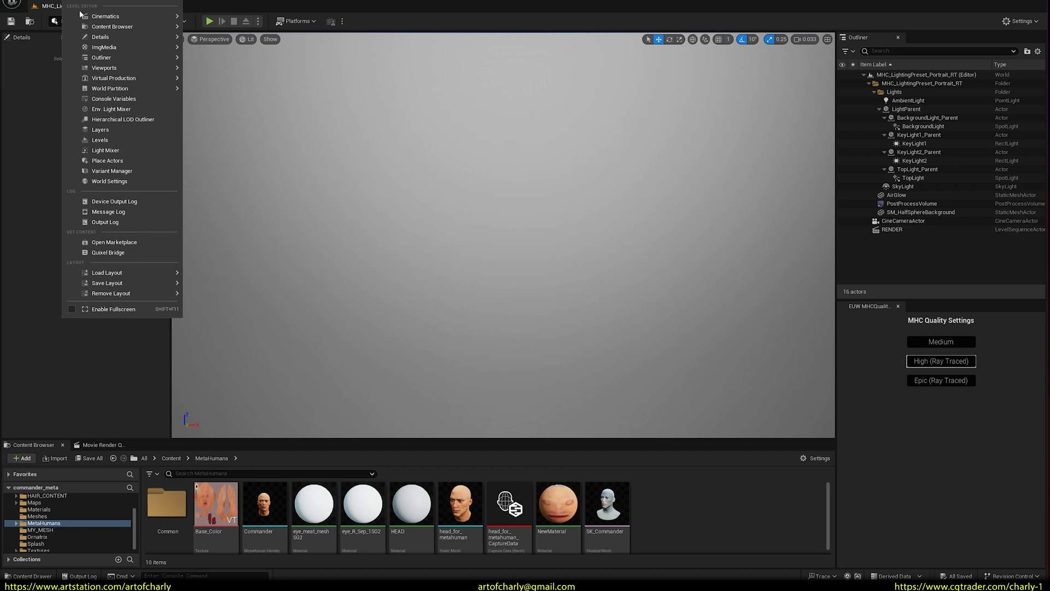
{"action": "left_click", "coordinate": [117, 252]}
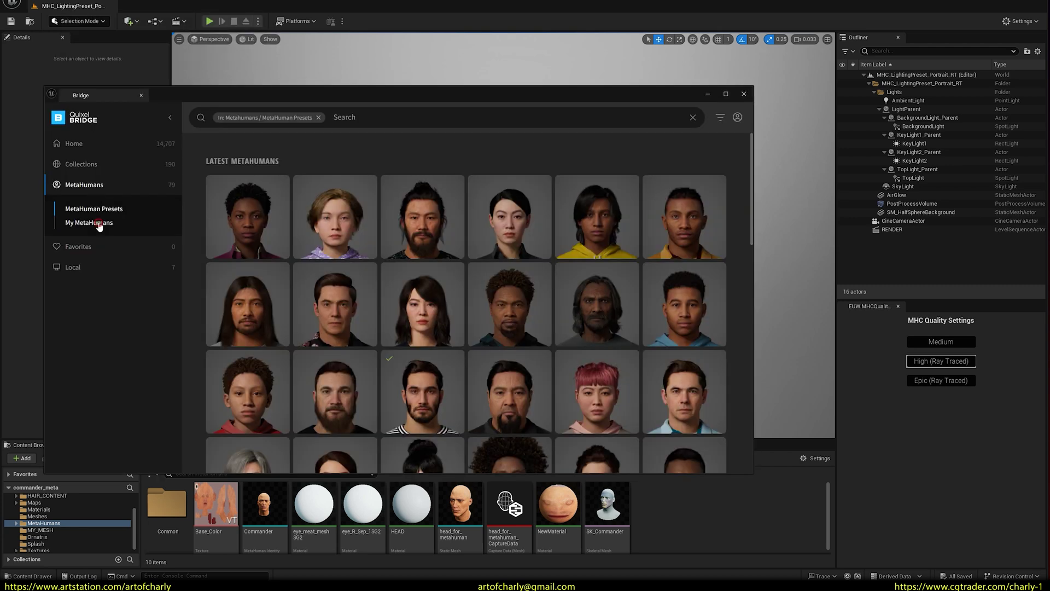
{"action": "left_click", "coordinate": [99, 224]}
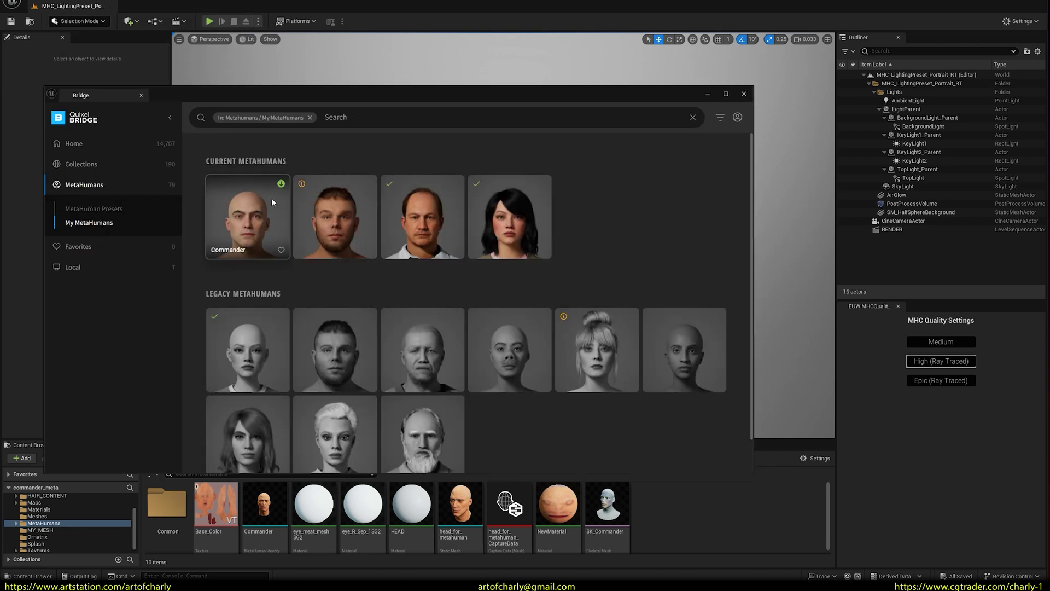
{"action": "left_click", "coordinate": [268, 209]}
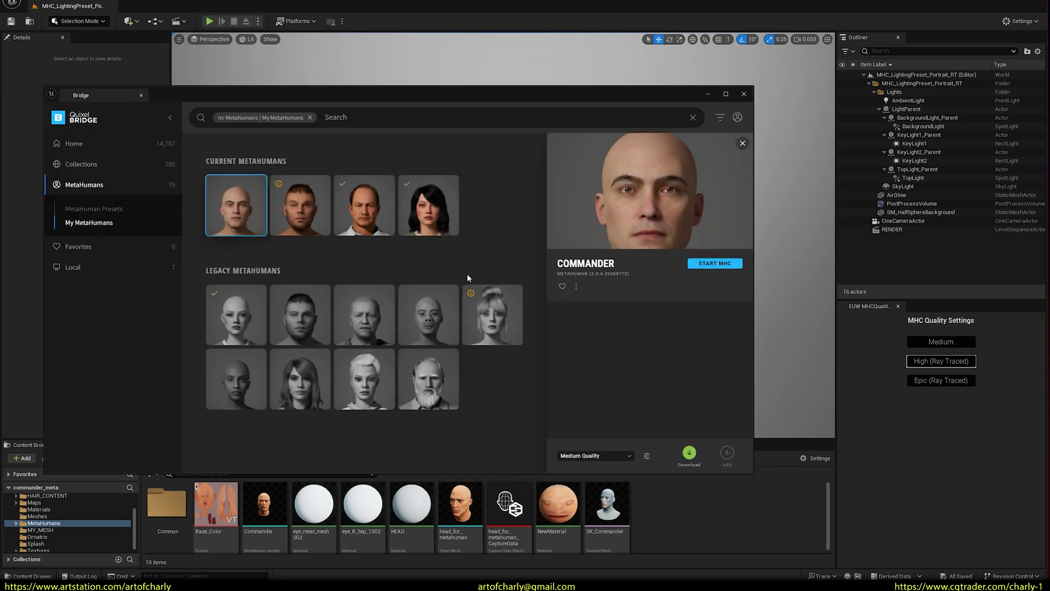
Download Commander at Highest Quality, add it to the project, and close Bridge
{"action": "left_click", "coordinate": [628, 457]}
{"action": "left_click", "coordinate": [598, 442]}
{"action": "left_click", "coordinate": [690, 454]}
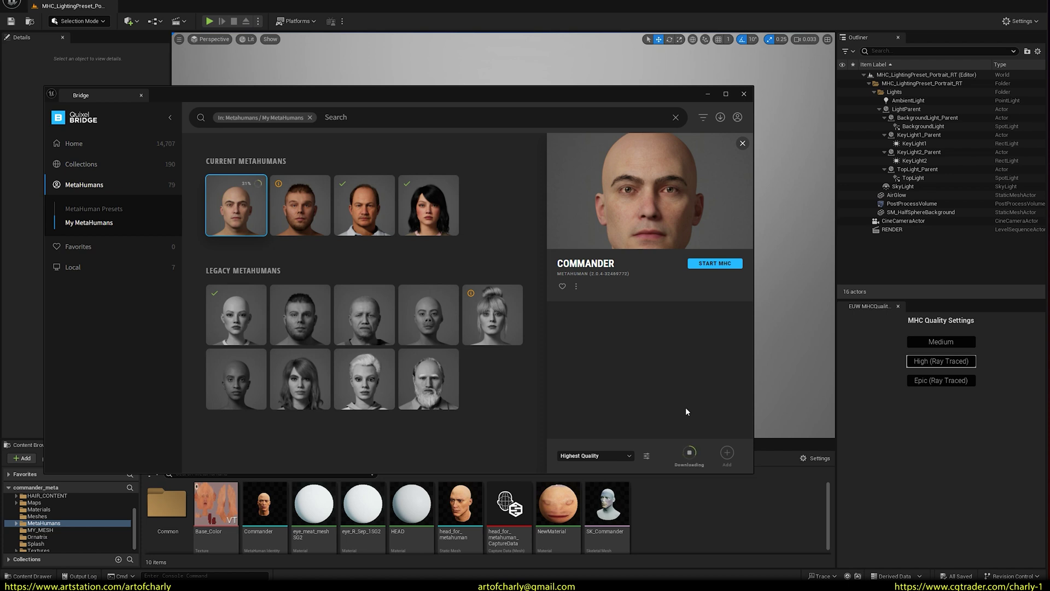
{"action": "left_click", "coordinate": [728, 454]}
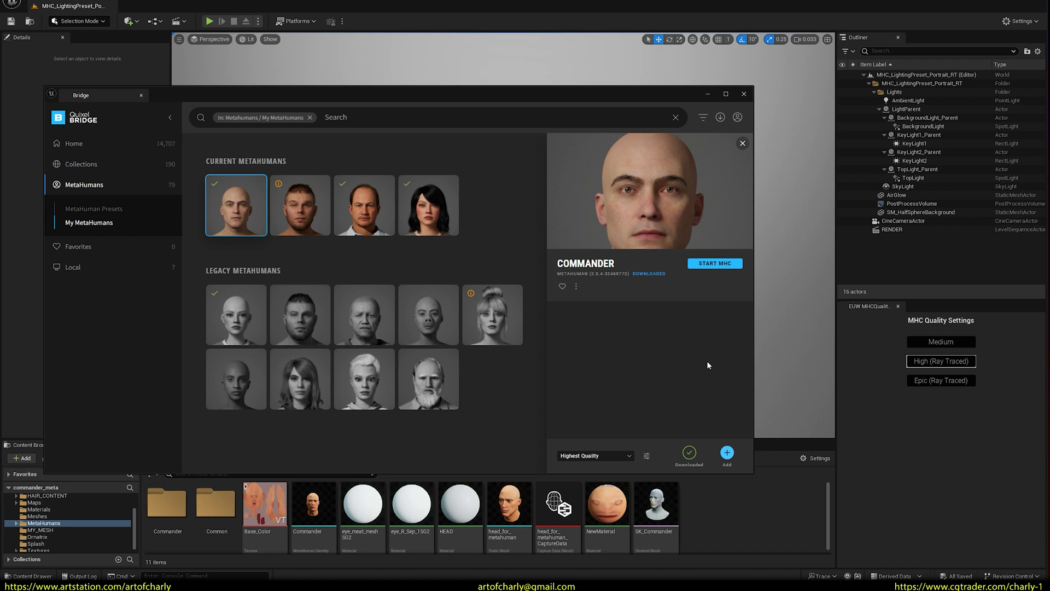
{"action": "left_click", "coordinate": [743, 94]}
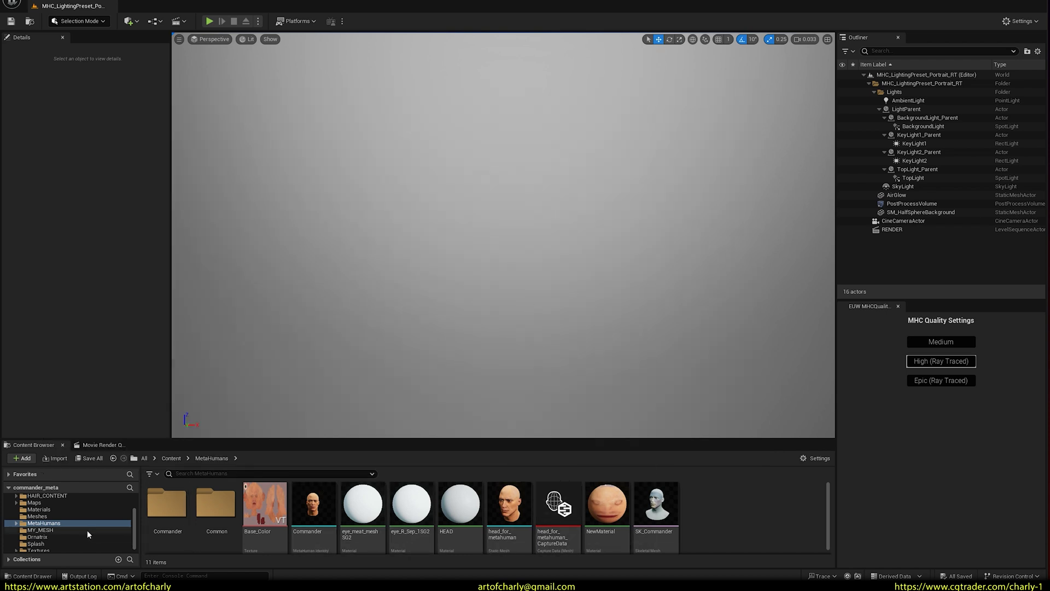
Place BP_Commander from the Commander folder into the level at the world origin
{"action": "scroll", "coordinate": [88, 534], "scroll_direction": "down", "scroll_amount": 1}
{"action": "double_click", "coordinate": [167, 503]}
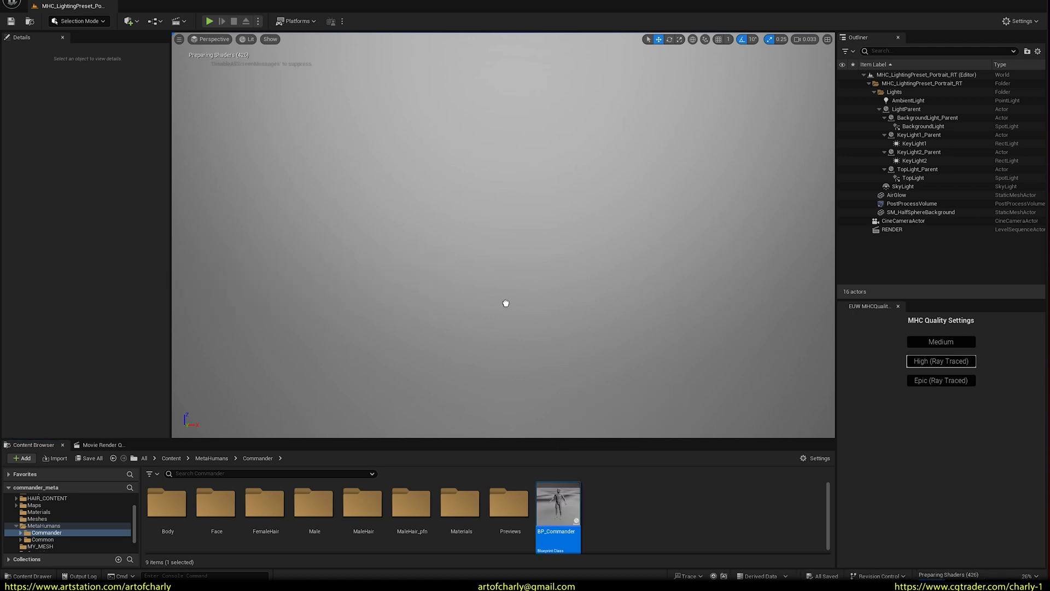
{"action": "left_click_drag", "start_coordinate": [505, 303], "coordinate": [506, 303]}
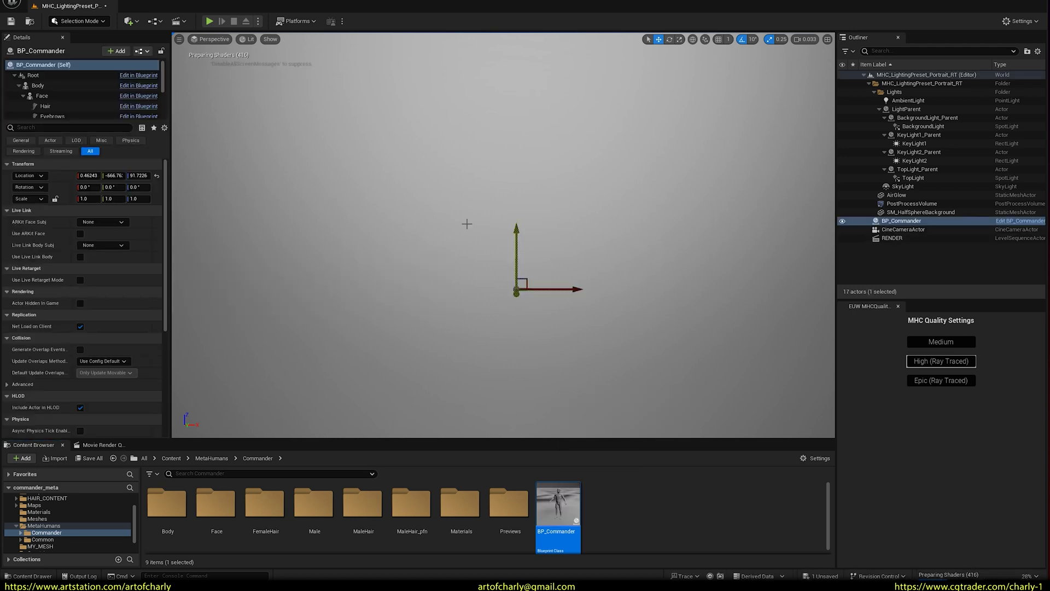
{"action": "left_click", "coordinate": [157, 177]}
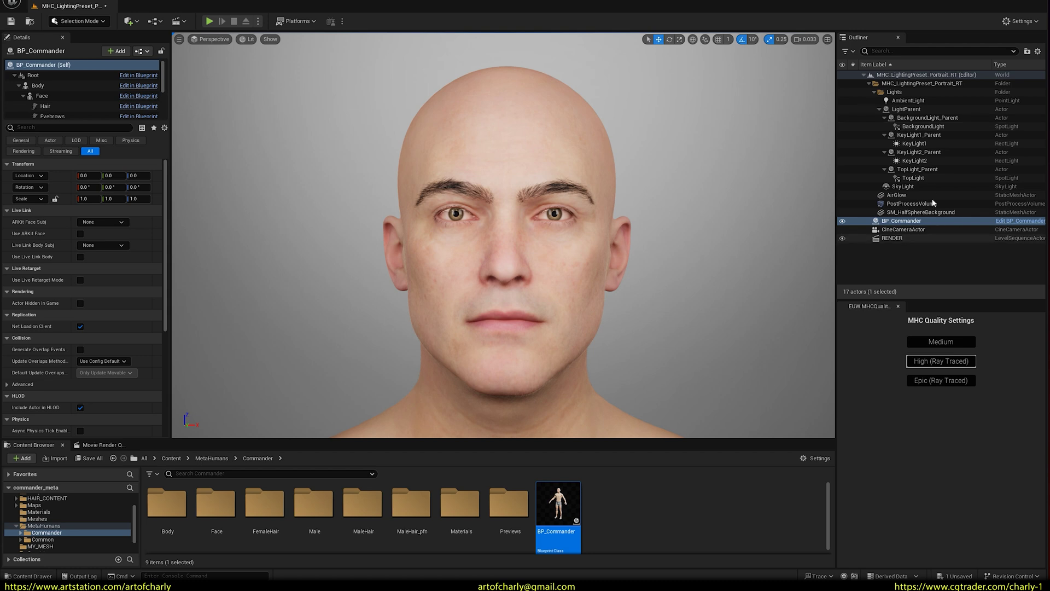
Set the half-sphere backdrop material's base colour to dark teal (R .020, G .059, B .068), then save and close it
{"action": "left_click", "coordinate": [931, 213]}
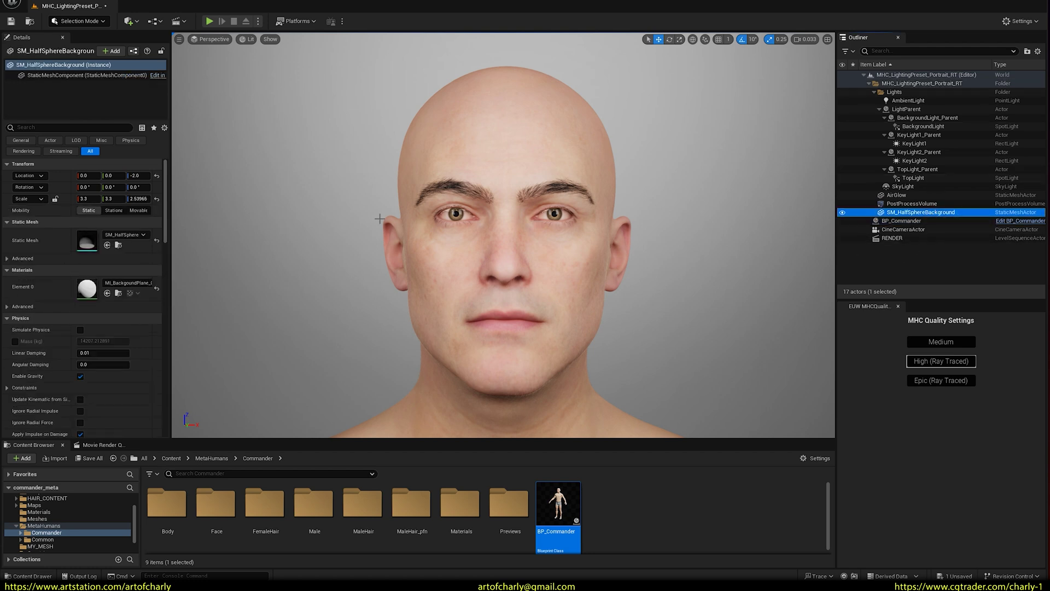
{"action": "double_click", "coordinate": [86, 289]}
{"action": "left_click", "coordinate": [299, 236]}
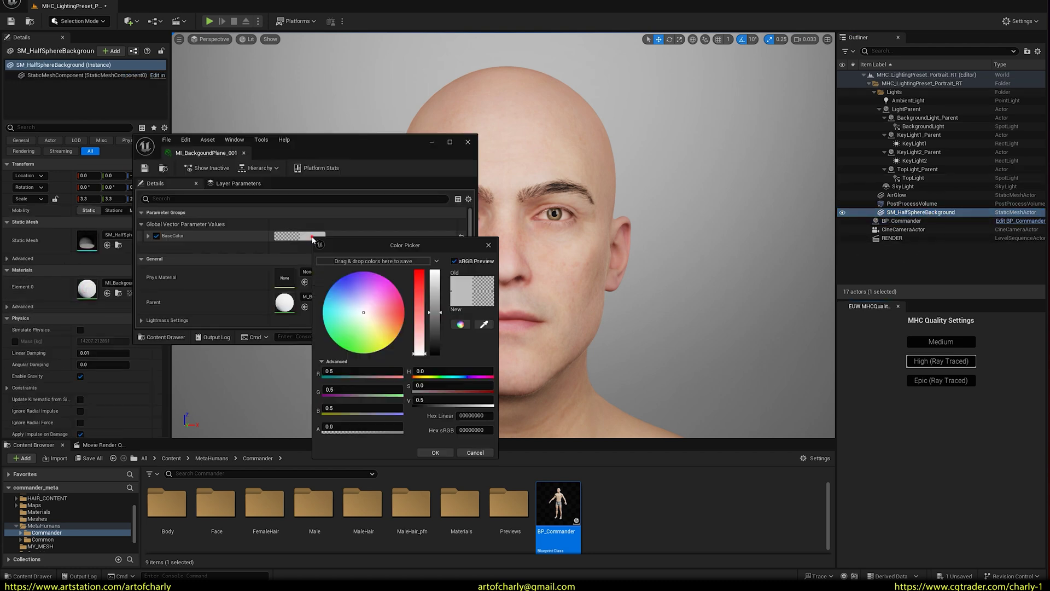
{"action": "left_click_drag", "start_coordinate": [435, 295], "coordinate": [434, 336]}
{"action": "left_click_drag", "start_coordinate": [363, 312], "coordinate": [337, 327]}
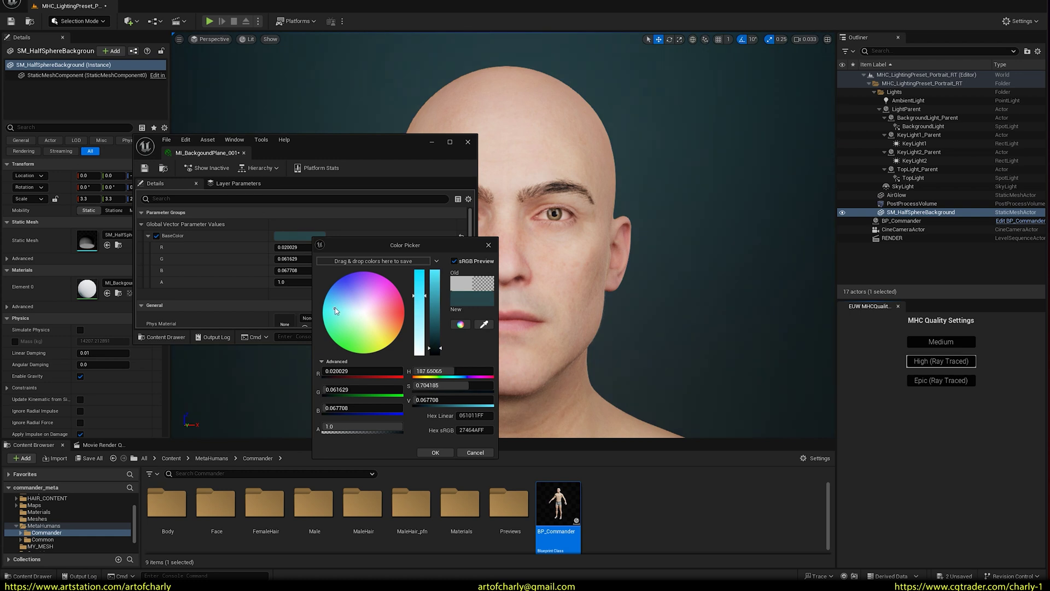
{"action": "left_click", "coordinate": [435, 452]}
{"action": "left_click", "coordinate": [145, 168]}
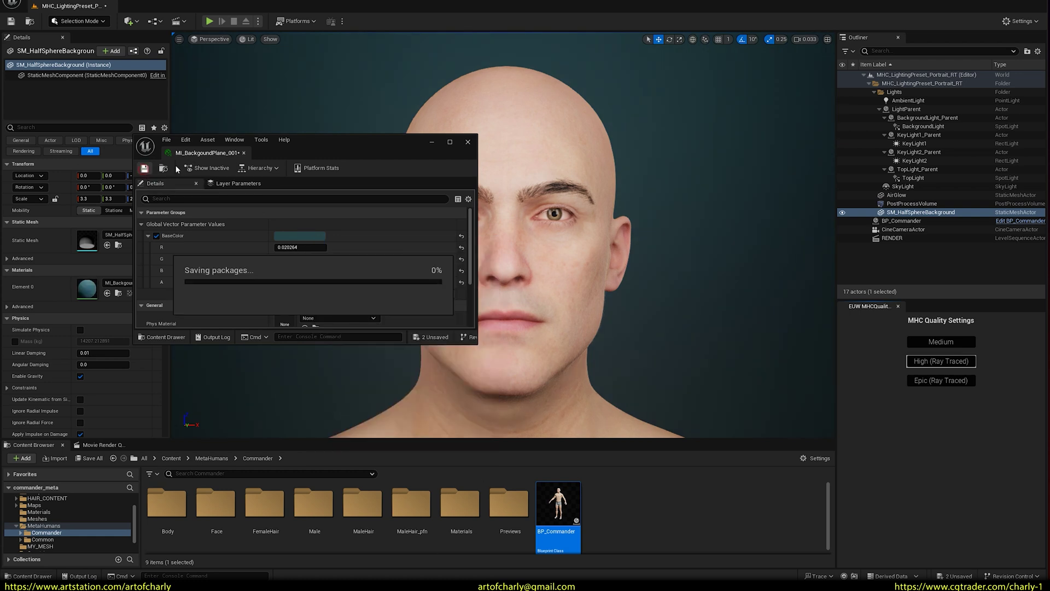
{"action": "left_click", "coordinate": [468, 142]}
{"action": "left_click", "coordinate": [643, 525]}
Create an HDTEX folder in Commander and import the Albedo, Cavity and Normal textures into it
{"action": "right_click", "coordinate": [643, 522]}
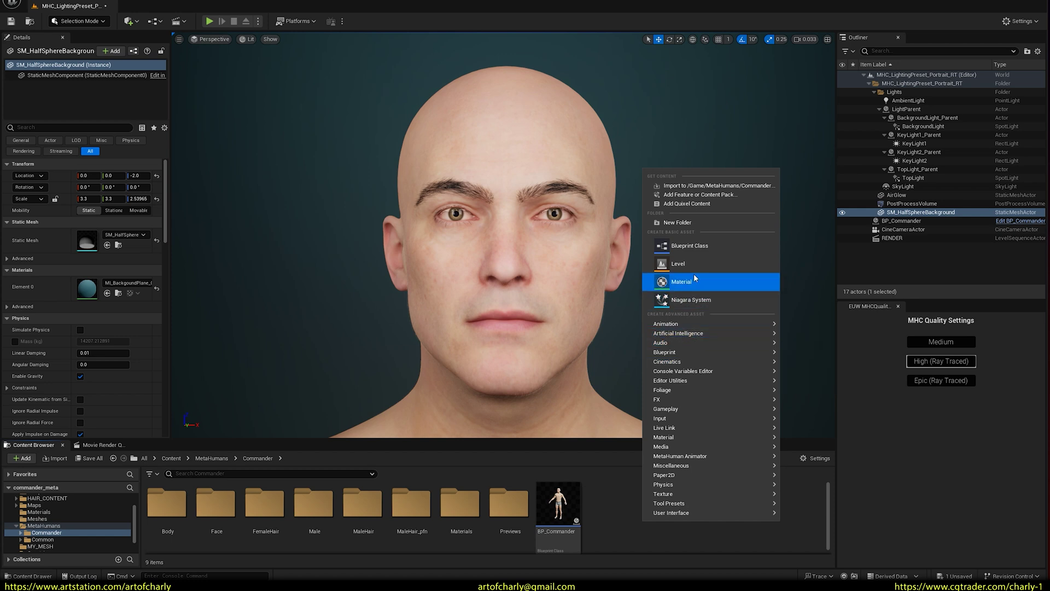
{"action": "left_click", "coordinate": [684, 223]}
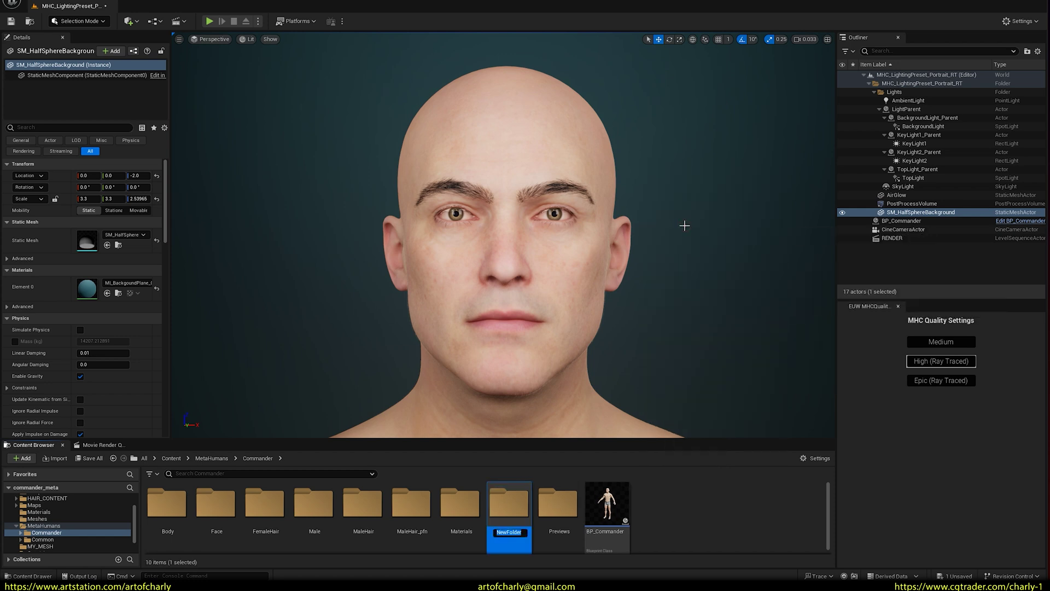
{"action": "type", "text": "X"}
{"action": "key", "text": "Return"}
{"action": "double_click", "coordinate": [313, 502]}
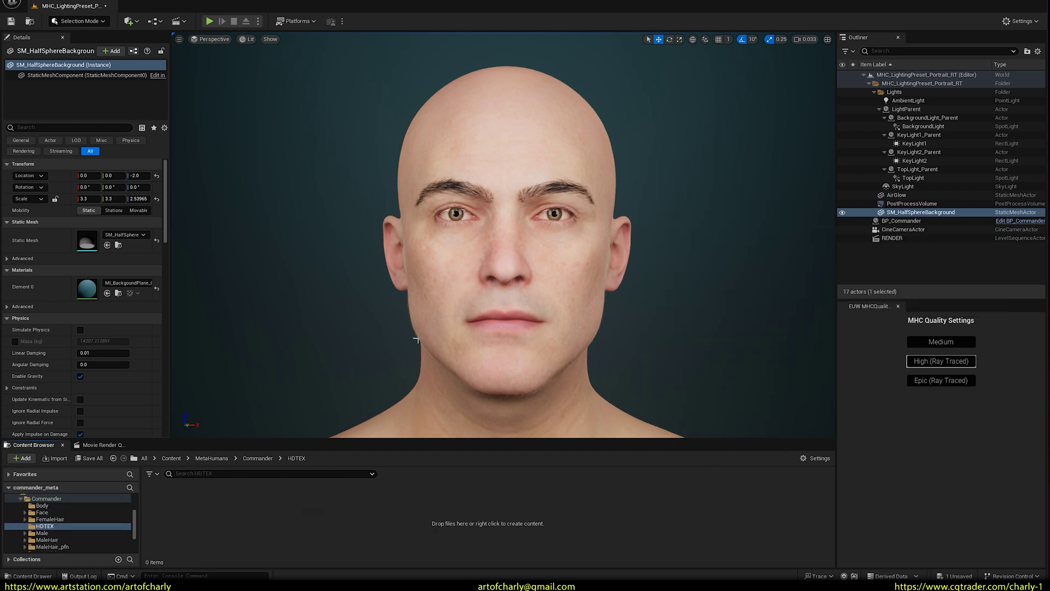
{"action": "right_click", "coordinate": [351, 512]}
{"action": "left_click", "coordinate": [397, 176]}
{"action": "key", "text": "ctrl+a"}
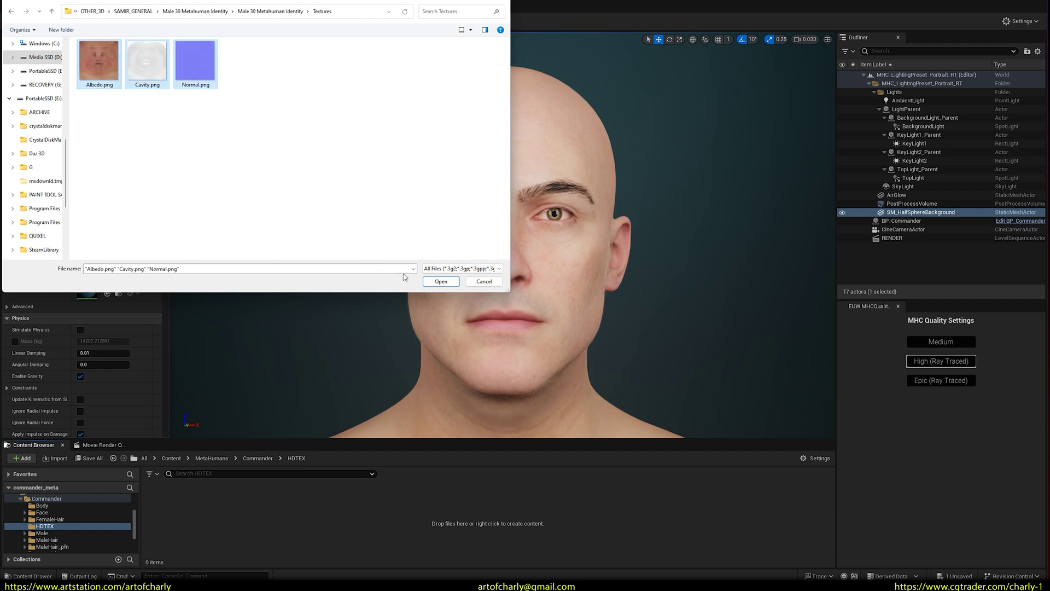
{"action": "left_click", "coordinate": [441, 284]}
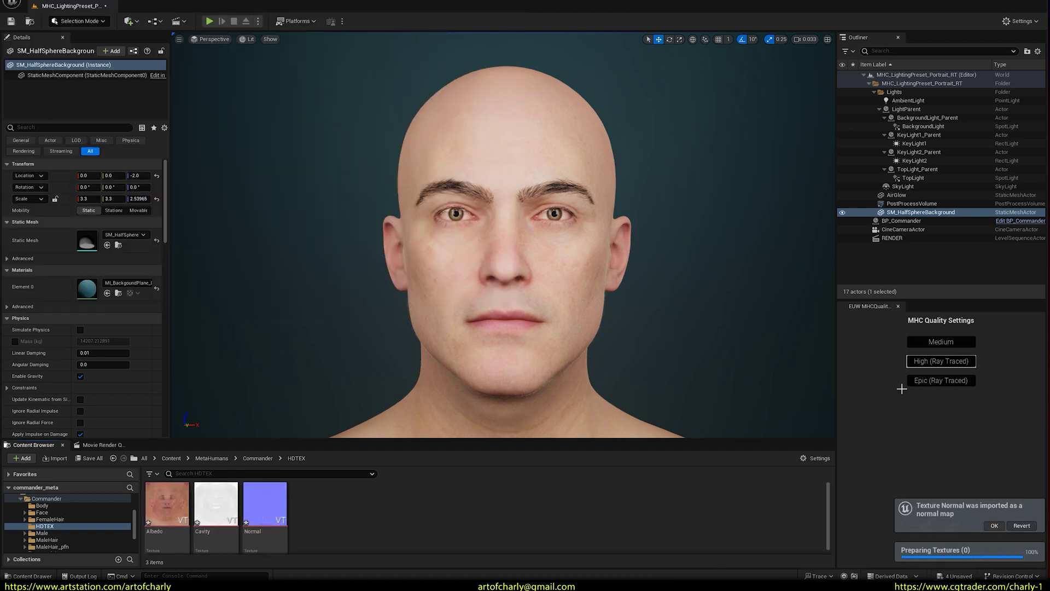
{"action": "left_click", "coordinate": [994, 526]}
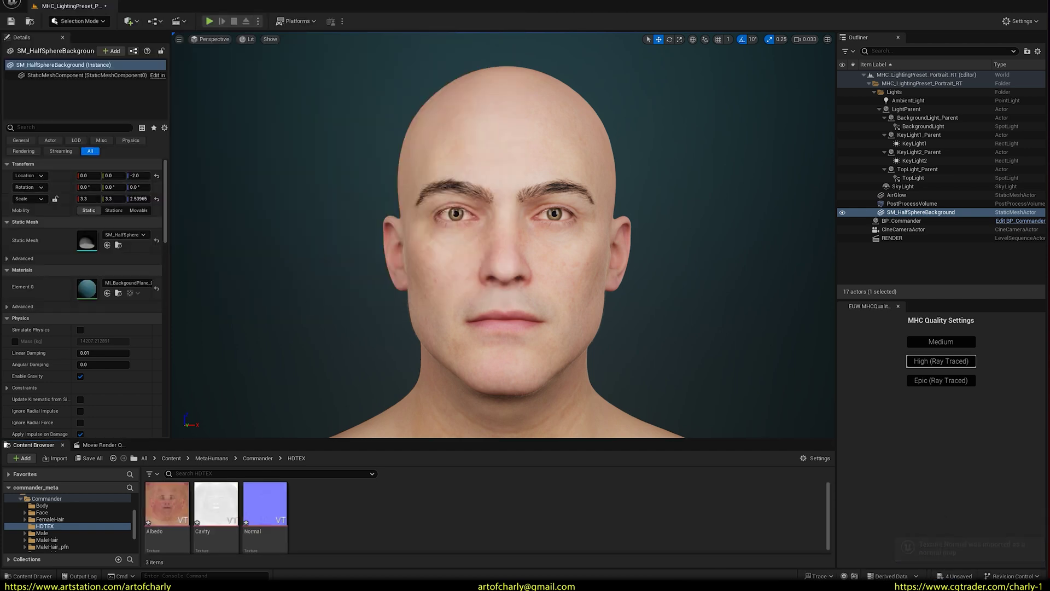
Browse from Commander into the Face > Materials > Baked folder
{"action": "left_click", "coordinate": [257, 458]}
{"action": "double_click", "coordinate": [216, 506]}
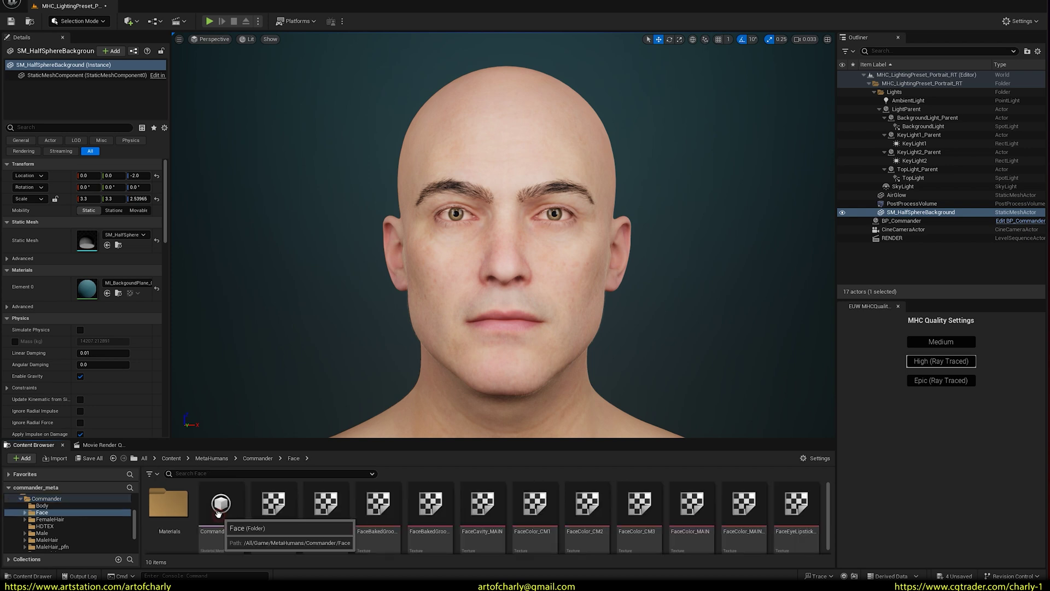
{"action": "double_click", "coordinate": [170, 504]}
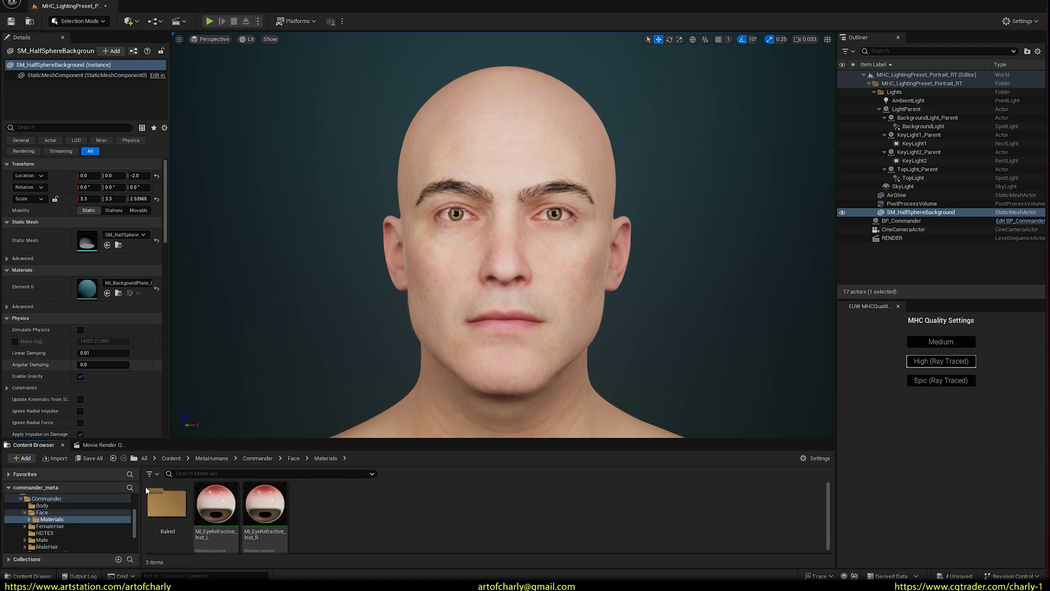
{"action": "double_click", "coordinate": [174, 506]}
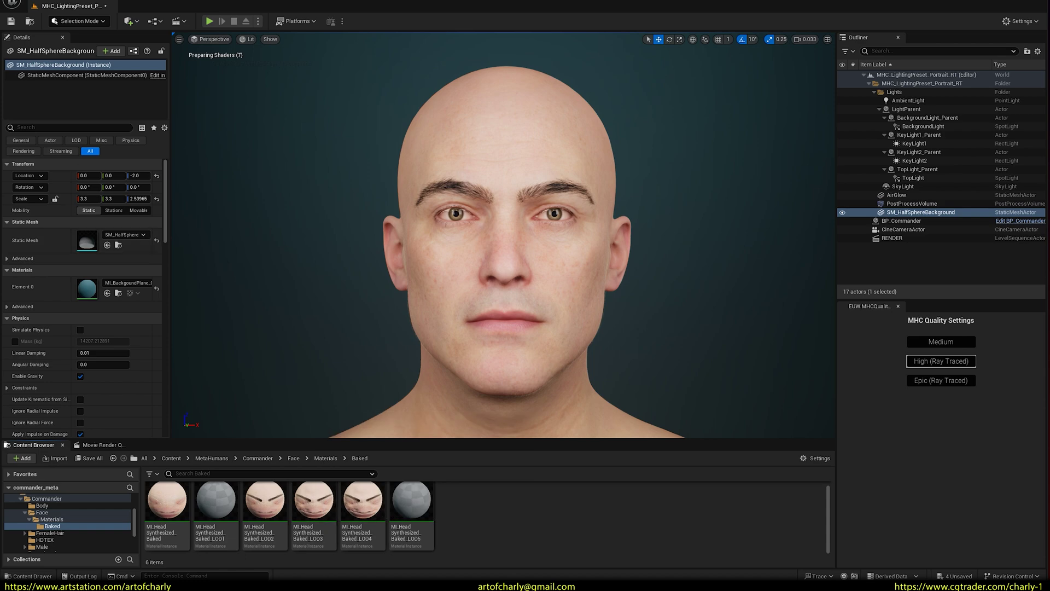
Open MI_HeadSynthesized_Baked and try dropping the Albedo texture into Color_MAIN
{"action": "double_click", "coordinate": [166, 500]}
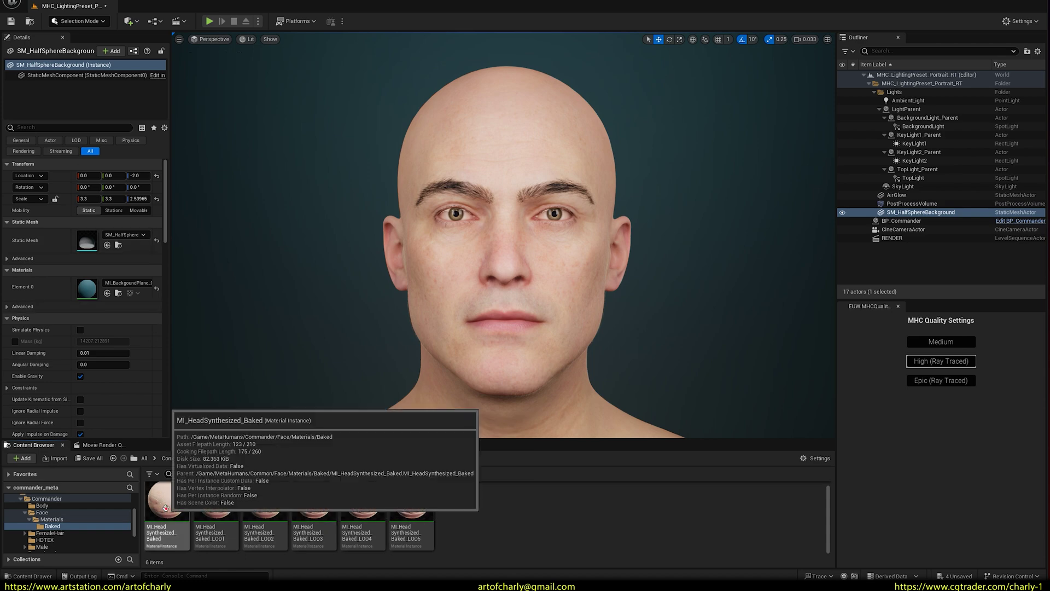
{"action": "left_click_drag", "start_coordinate": [907, 169], "coordinate": [907, 225]}
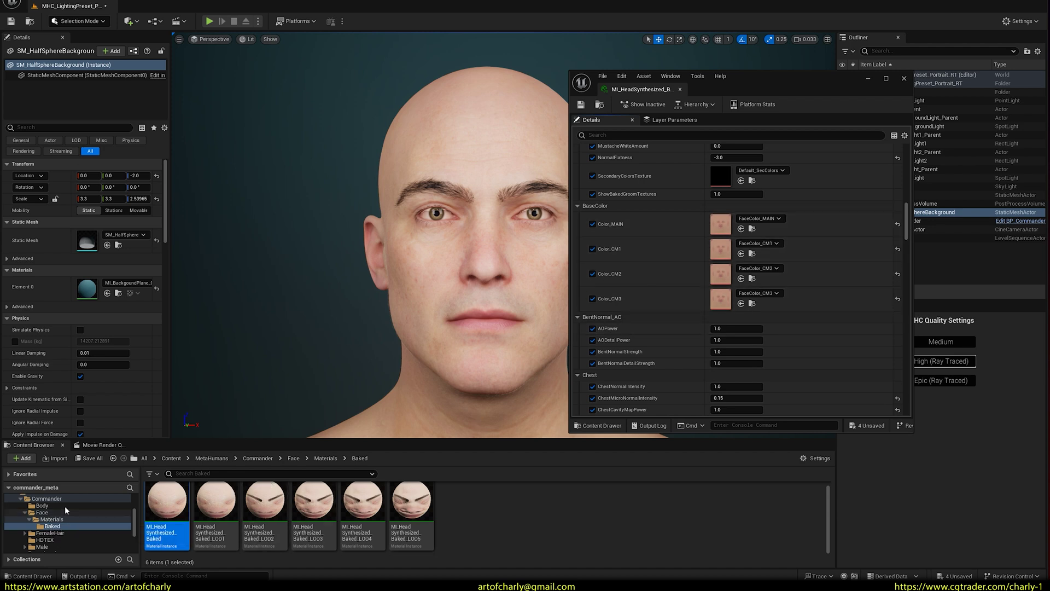
{"action": "left_click", "coordinate": [64, 541]}
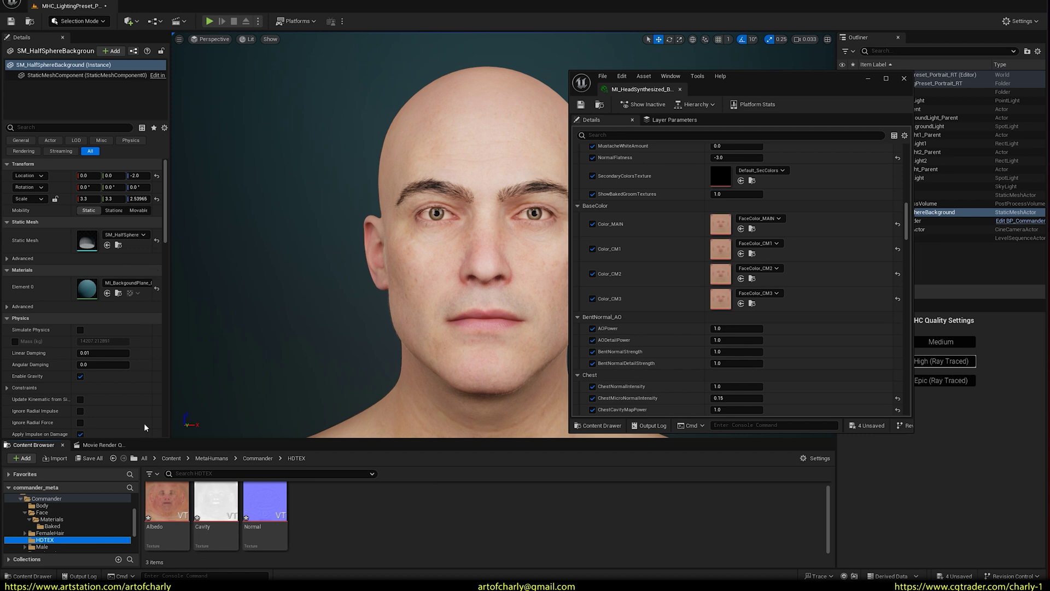
{"action": "left_click", "coordinate": [170, 497]}
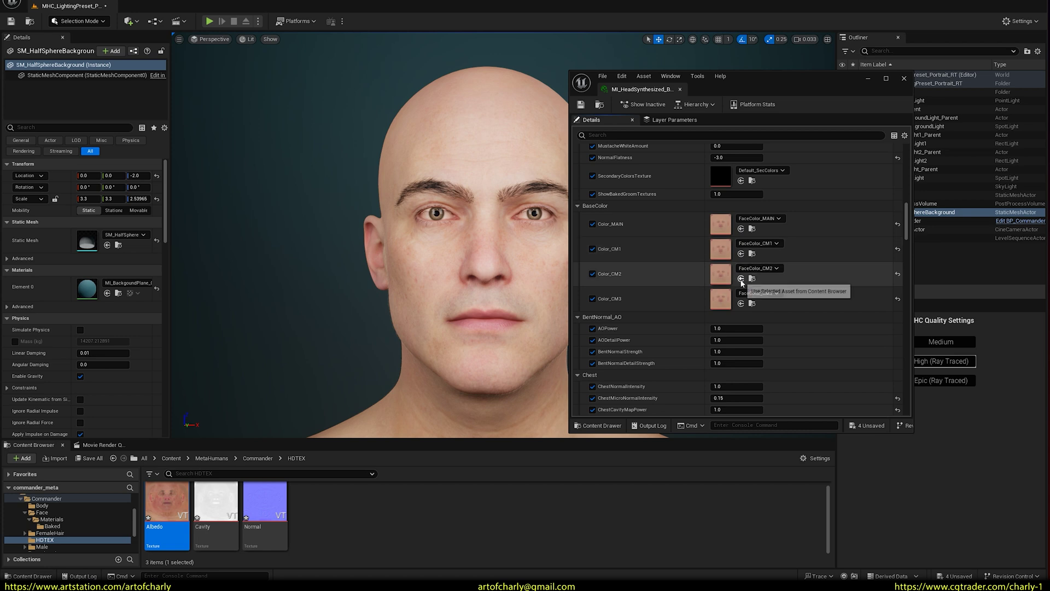
{"action": "left_click_drag", "start_coordinate": [167, 500], "coordinate": [720, 224]}
Convert the Albedo, Cavity and Normal textures to regular textures with an 8192 size threshold
{"action": "right_click", "coordinate": [175, 511]}
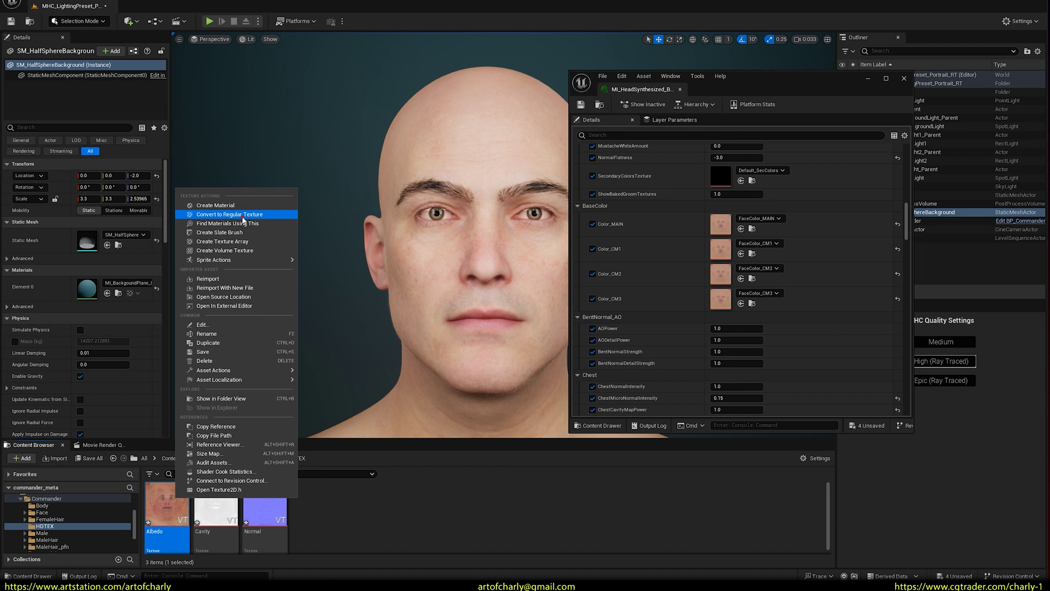
{"action": "left_click", "coordinate": [242, 215]}
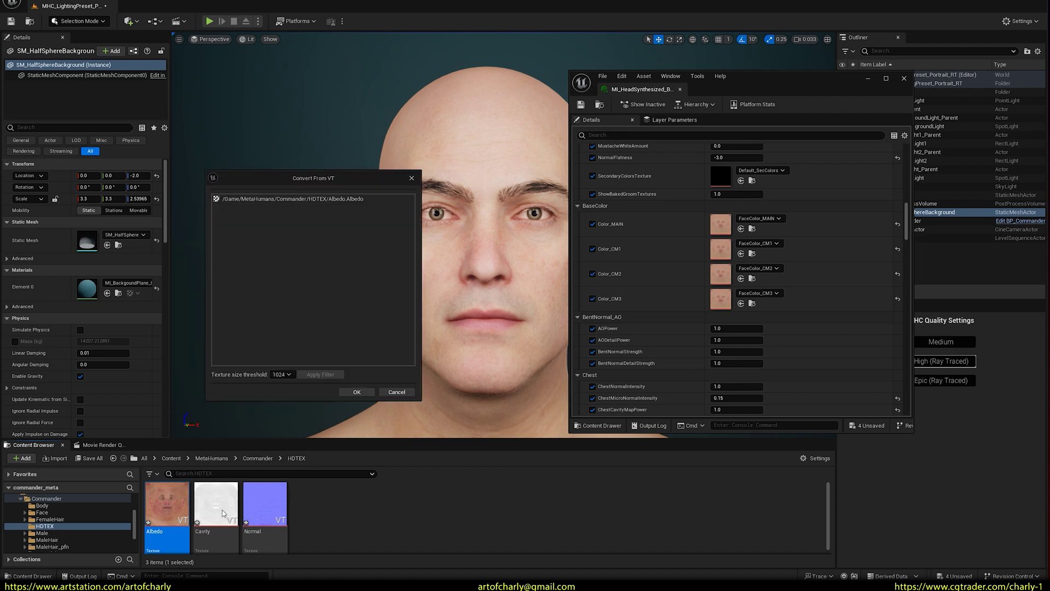
{"action": "left_click", "coordinate": [285, 375]}
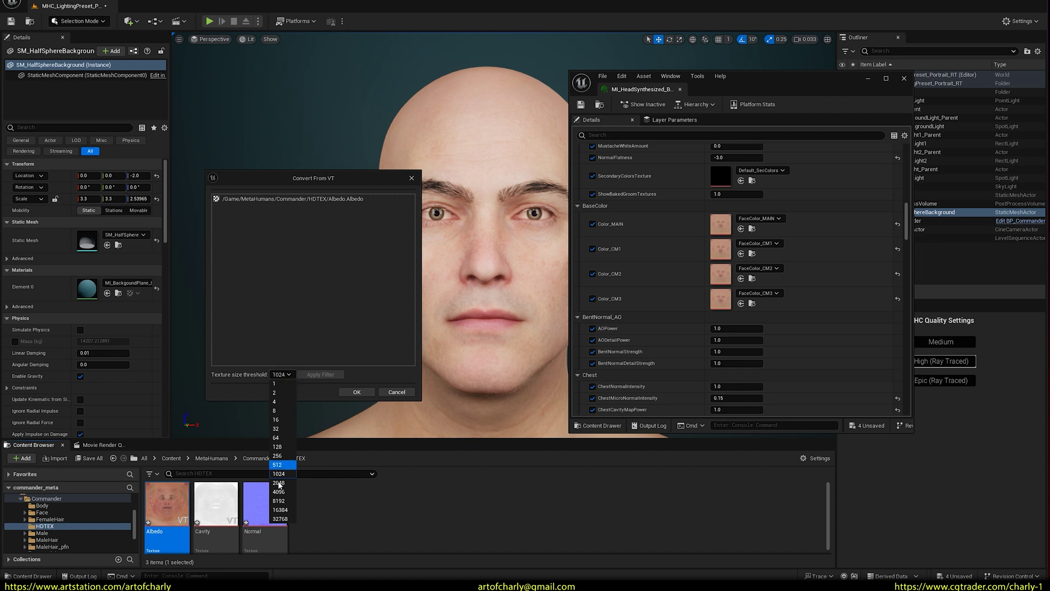
{"action": "left_click", "coordinate": [284, 500]}
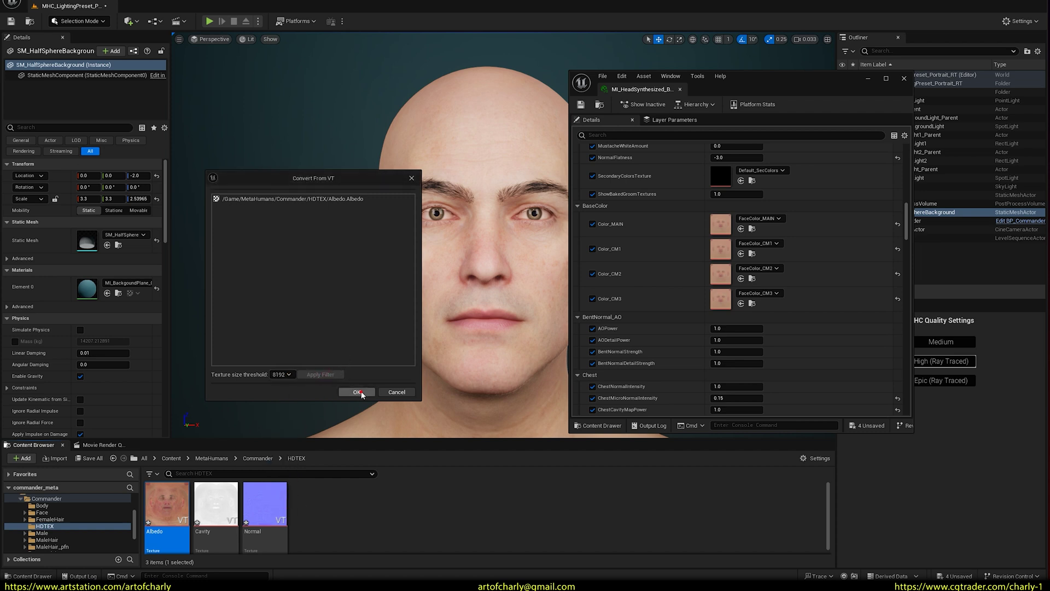
{"action": "key", "text": "Return"}
{"action": "right_click", "coordinate": [218, 503]}
{"action": "left_click", "coordinate": [257, 232]}
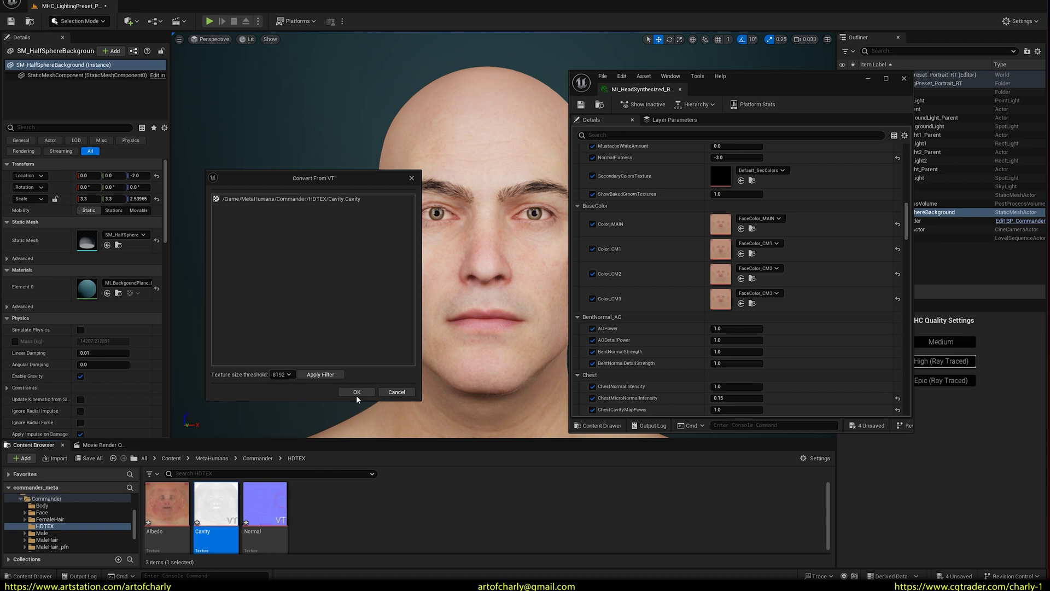
{"action": "key", "text": "Return"}
{"action": "right_click", "coordinate": [271, 501]}
{"action": "left_click", "coordinate": [323, 218]}
{"action": "left_click", "coordinate": [281, 368]}
{"action": "left_click", "coordinate": [283, 501]}
{"action": "key", "text": "Return"}
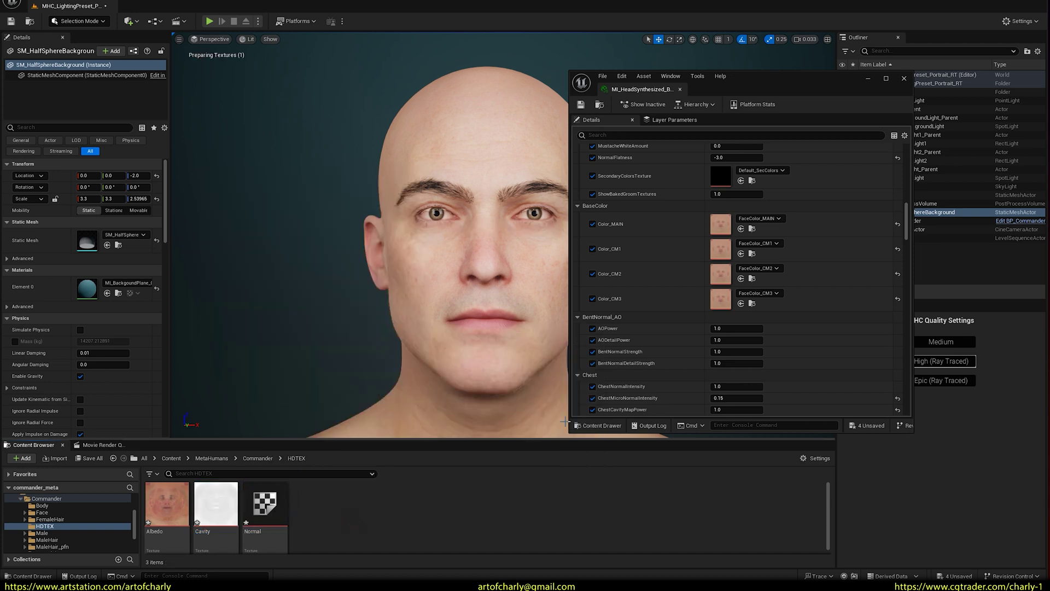
Assign the Albedo texture to Color_MAIN, Color_CM1, Color_CM2 and Color_CM3
{"action": "left_click", "coordinate": [167, 501]}
{"action": "left_click", "coordinate": [741, 229]}
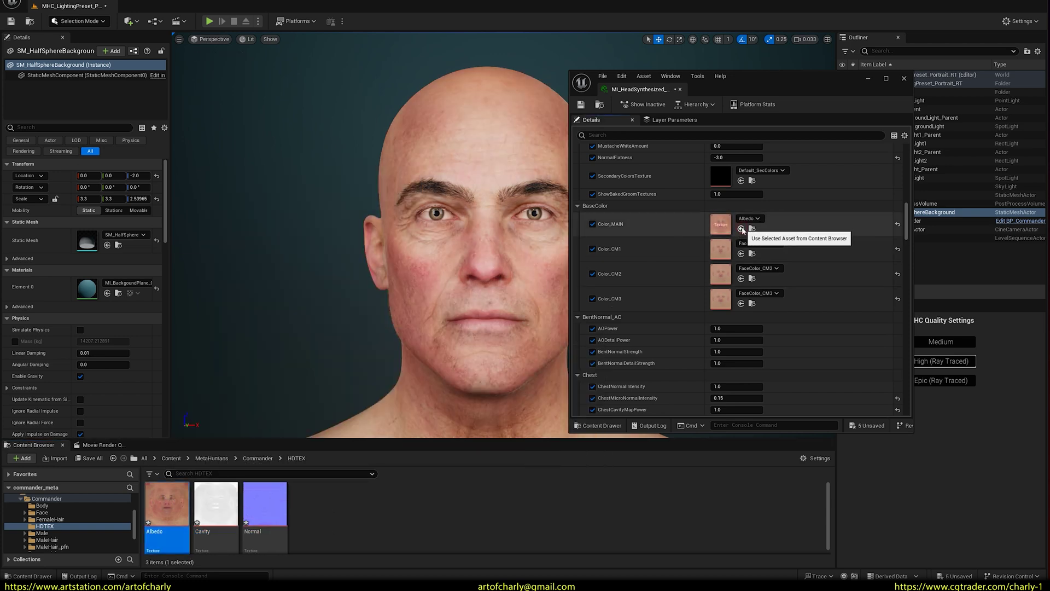
{"action": "left_click", "coordinate": [742, 254]}
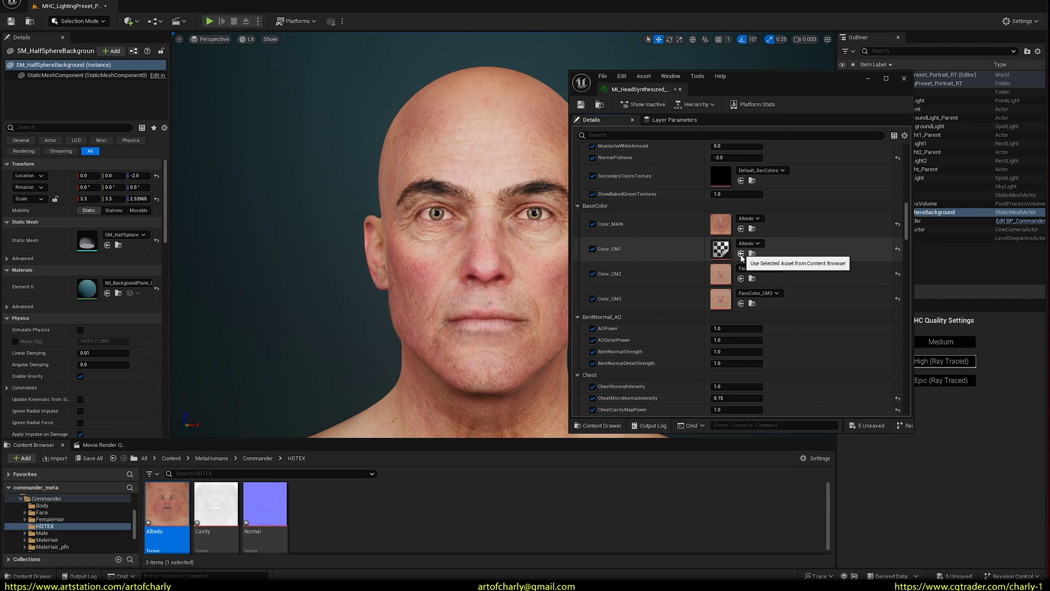
{"action": "left_click", "coordinate": [742, 278]}
{"action": "left_click", "coordinate": [741, 303]}
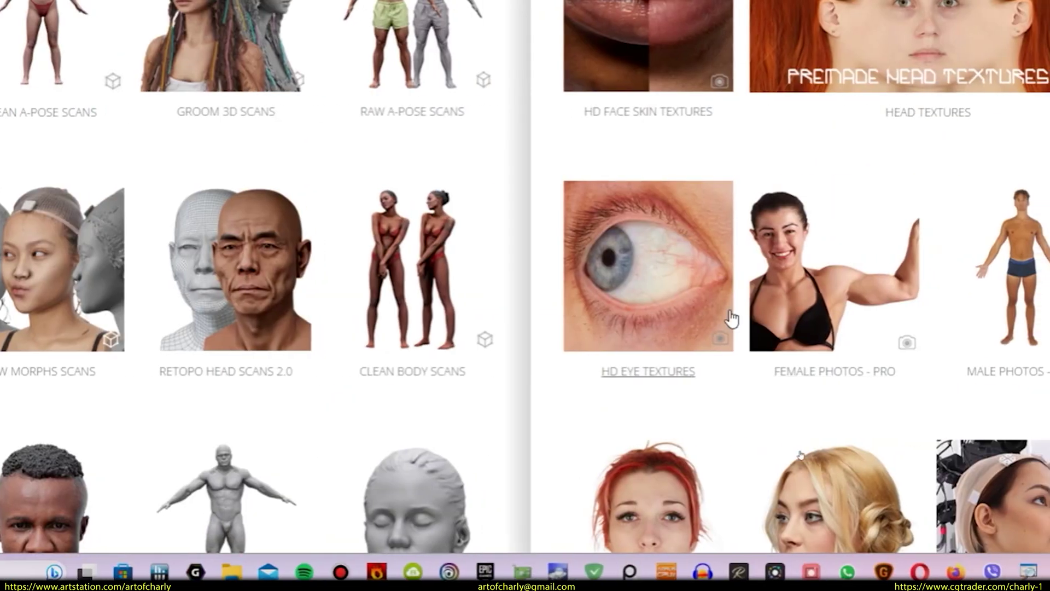
Scroll through the first page of Groom photo reference results and move to page 2
{"action": "scroll", "coordinate": [727, 328], "scroll_direction": "down", "scroll_amount": 5}
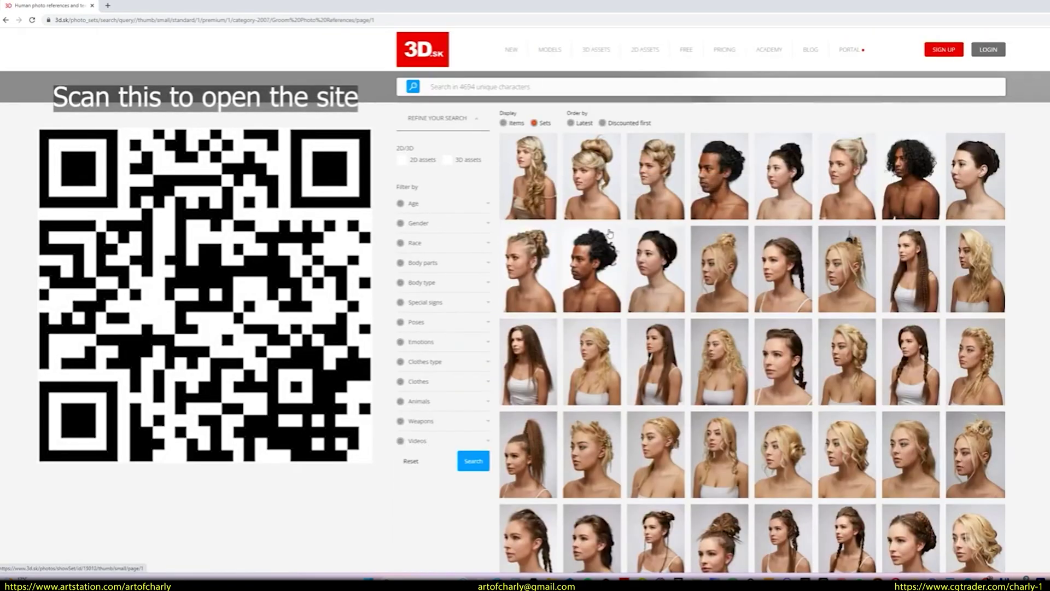
{"action": "scroll", "coordinate": [610, 234], "scroll_direction": "down", "scroll_amount": 2}
{"action": "scroll", "coordinate": [610, 239], "scroll_direction": "down", "scroll_amount": 2}
{"action": "scroll", "coordinate": [628, 349], "scroll_direction": "down", "scroll_amount": 3}
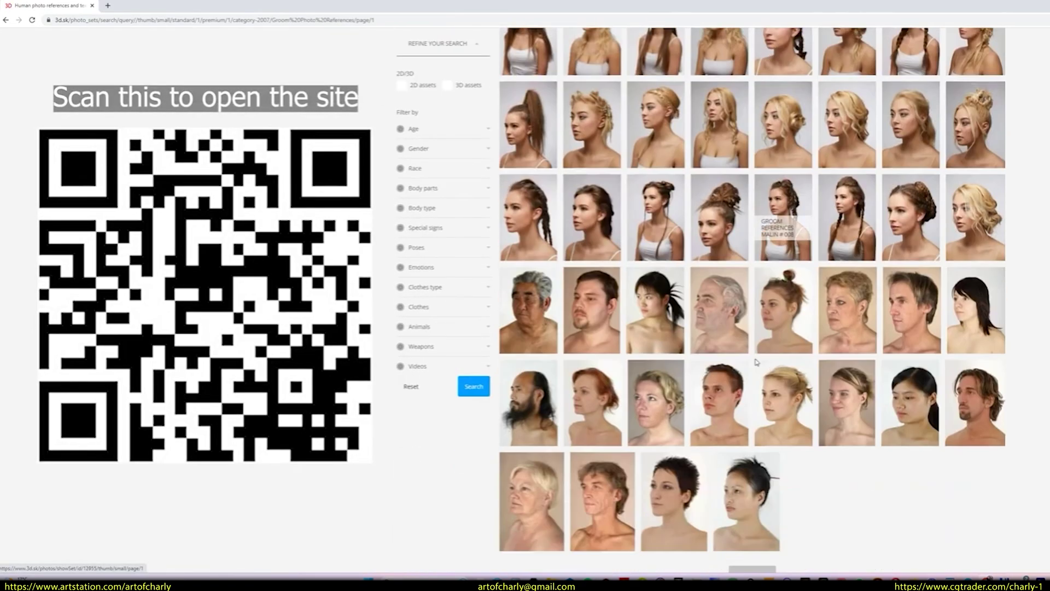
{"action": "scroll", "coordinate": [628, 349], "scroll_direction": "down", "scroll_amount": 1}
{"action": "scroll", "coordinate": [873, 348], "scroll_direction": "down", "scroll_amount": 3}
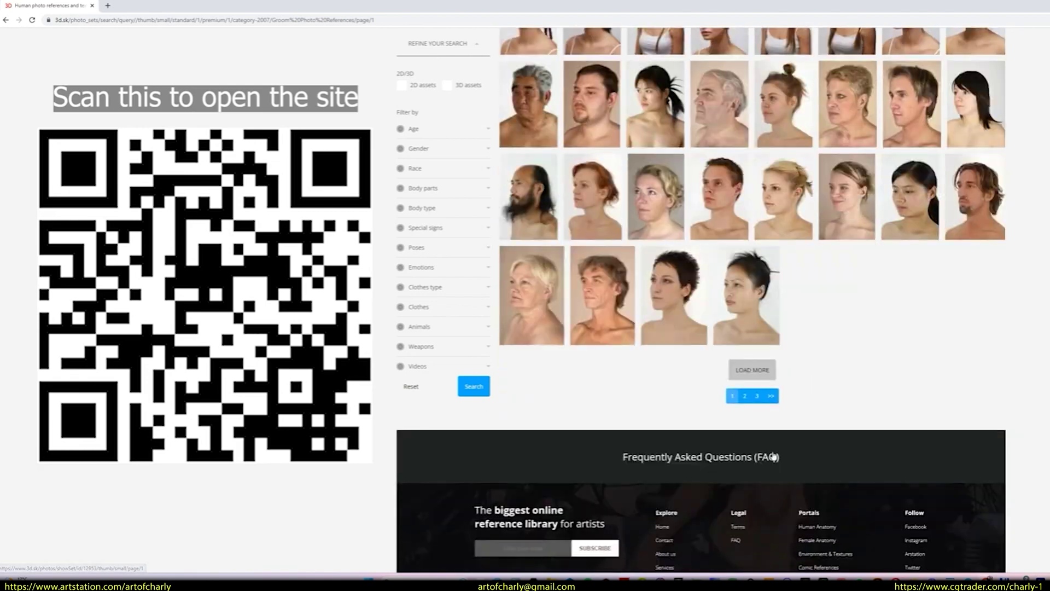
{"action": "left_click", "coordinate": [745, 397]}
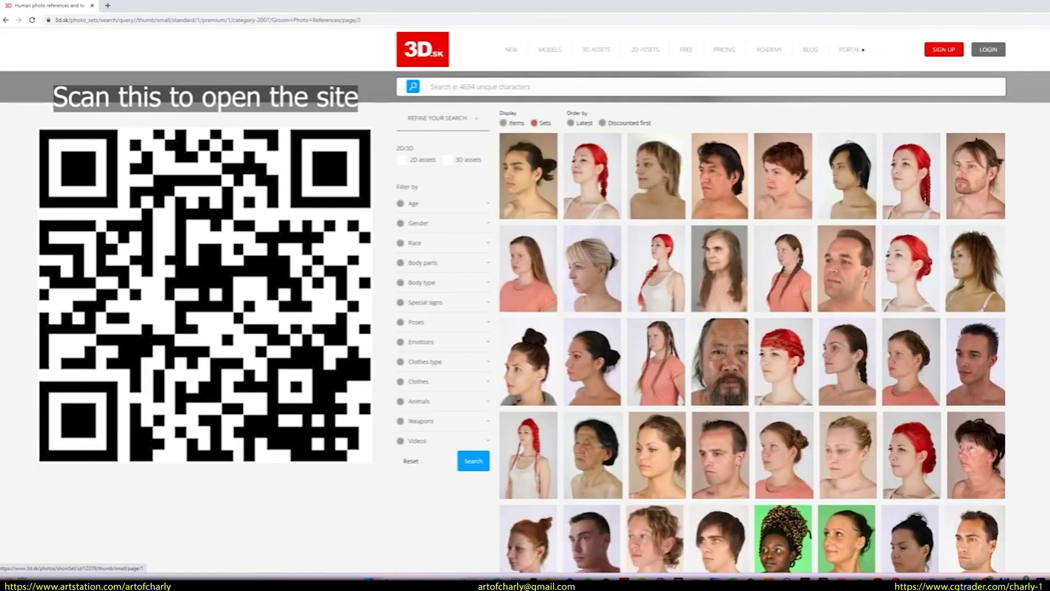
Scroll through page 2 of the groom results and continue to page 3
{"action": "scroll", "coordinate": [564, 200], "scroll_direction": "down", "scroll_amount": 2}
{"action": "scroll", "coordinate": [564, 199], "scroll_direction": "down", "scroll_amount": 2}
{"action": "scroll", "coordinate": [563, 199], "scroll_direction": "down", "scroll_amount": 3}
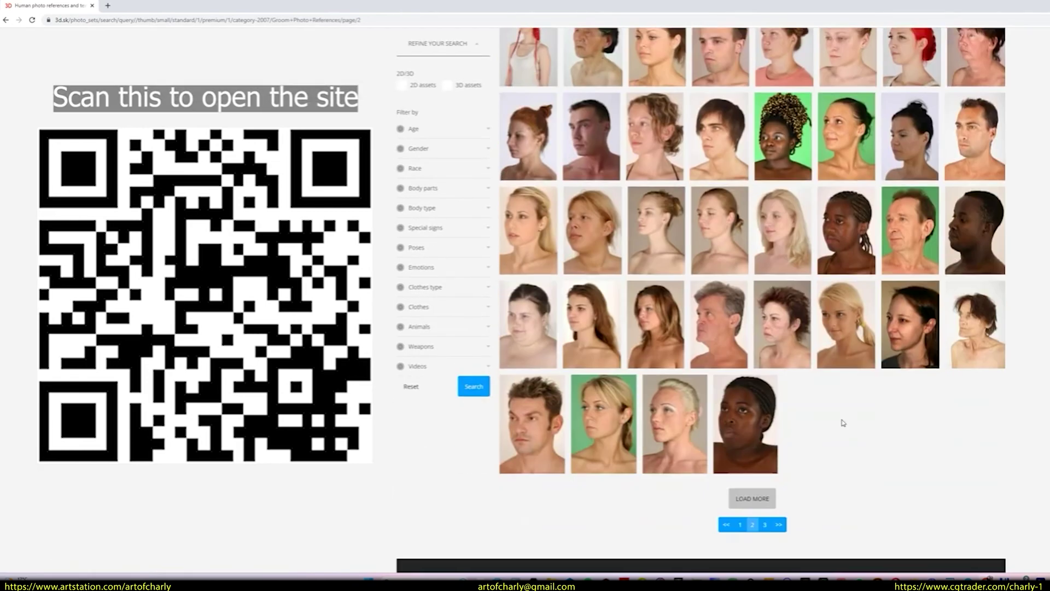
{"action": "left_click", "coordinate": [764, 523]}
{"action": "scroll", "coordinate": [852, 335], "scroll_direction": "down", "scroll_amount": 5}
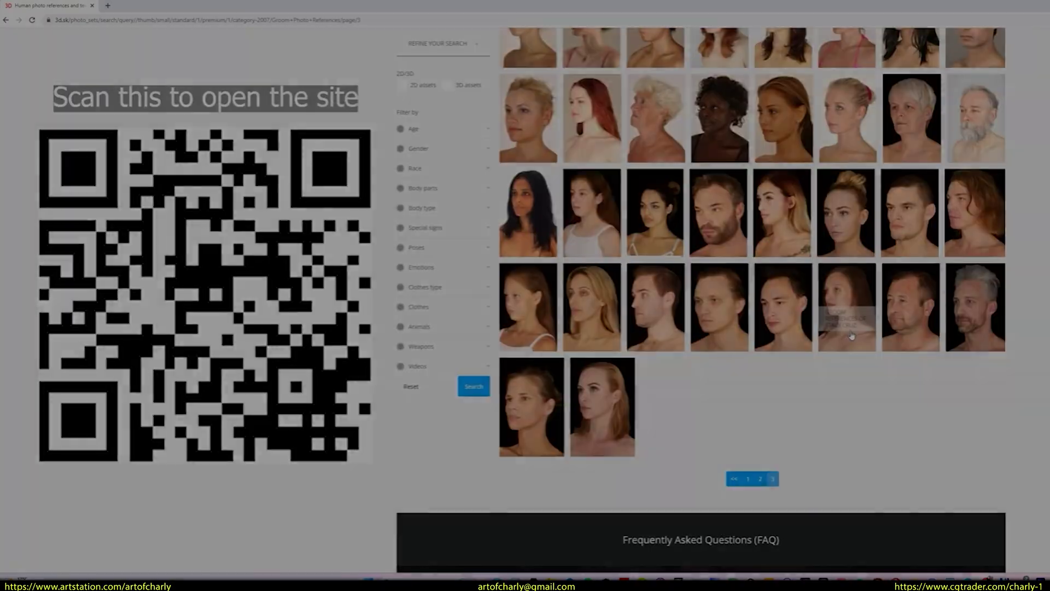